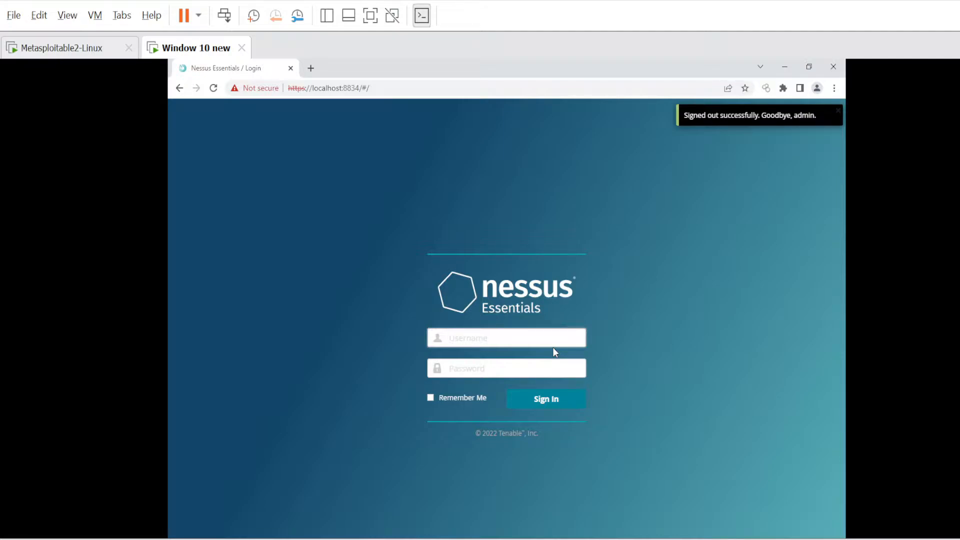
Sign in to Nessus Essentials with the administrator username and the account password.
{"action": "type", "text": "admin"}
{"action": "key", "text": "Tab"}
{"action": "type", "text": "admin"}
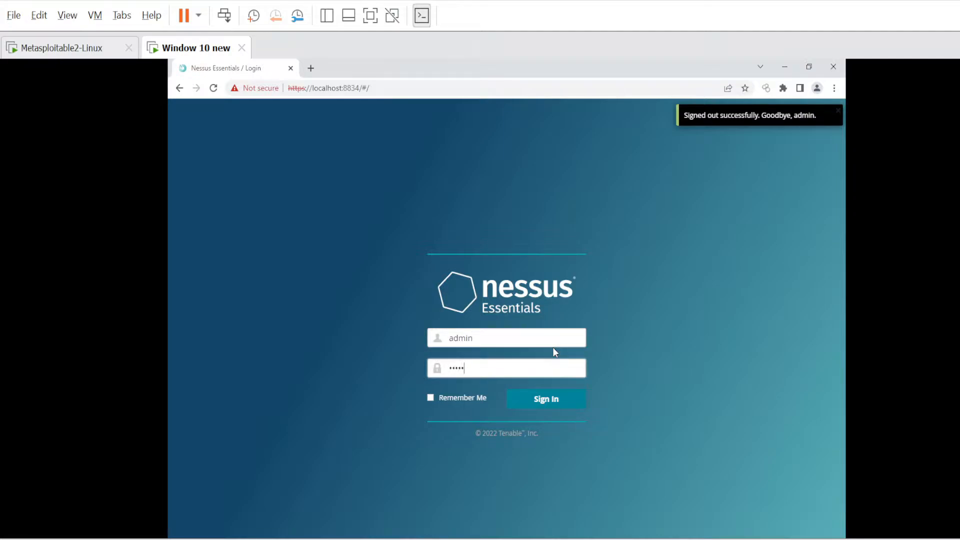
{"action": "key", "text": "Return"}
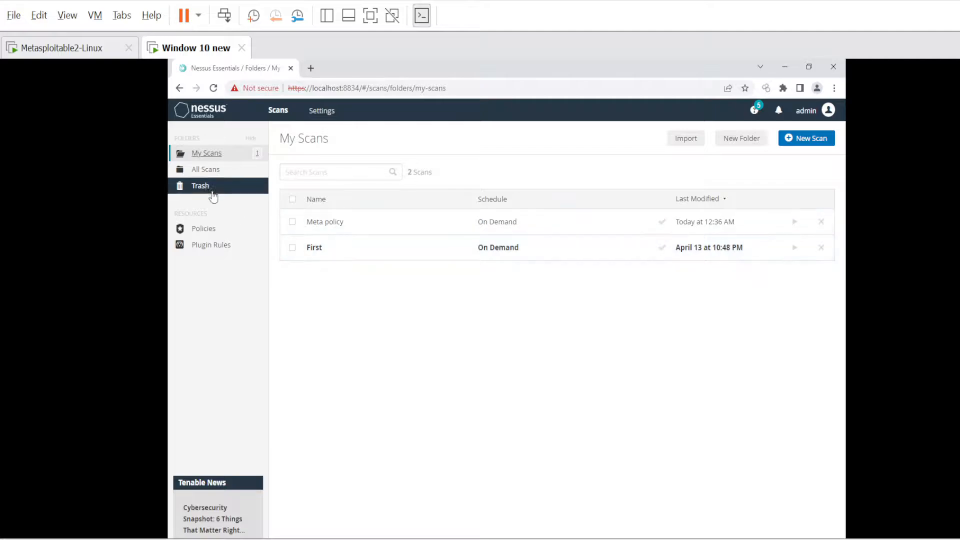
Browse All Scans, Trash, Policies and Plugin Rules, ending on the Settings About page.
{"action": "left_click", "coordinate": [203, 172]}
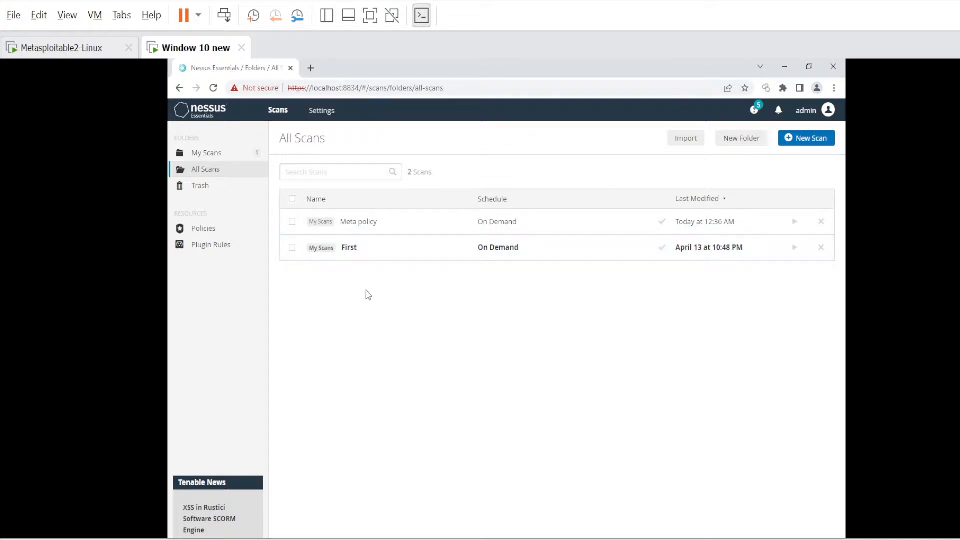
{"action": "left_click", "coordinate": [210, 189]}
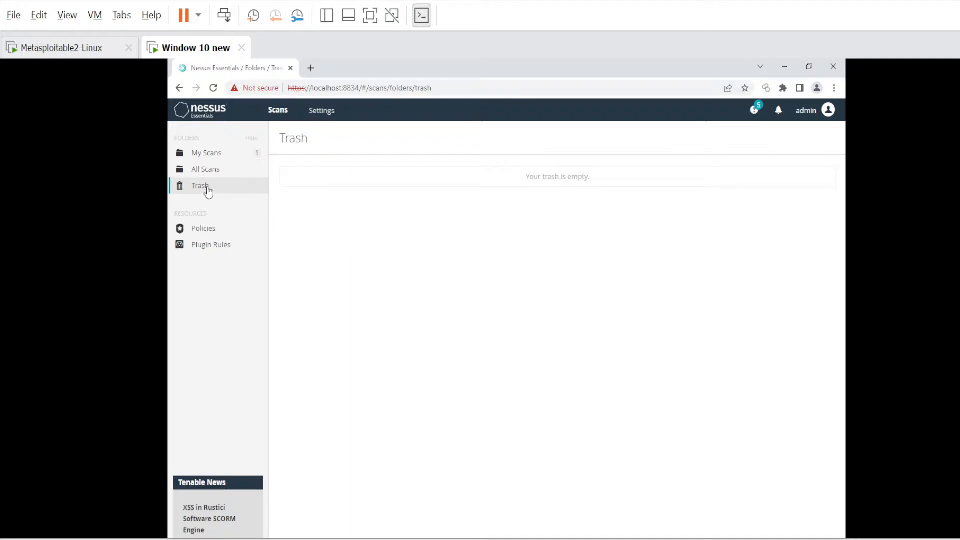
{"action": "left_click", "coordinate": [213, 233]}
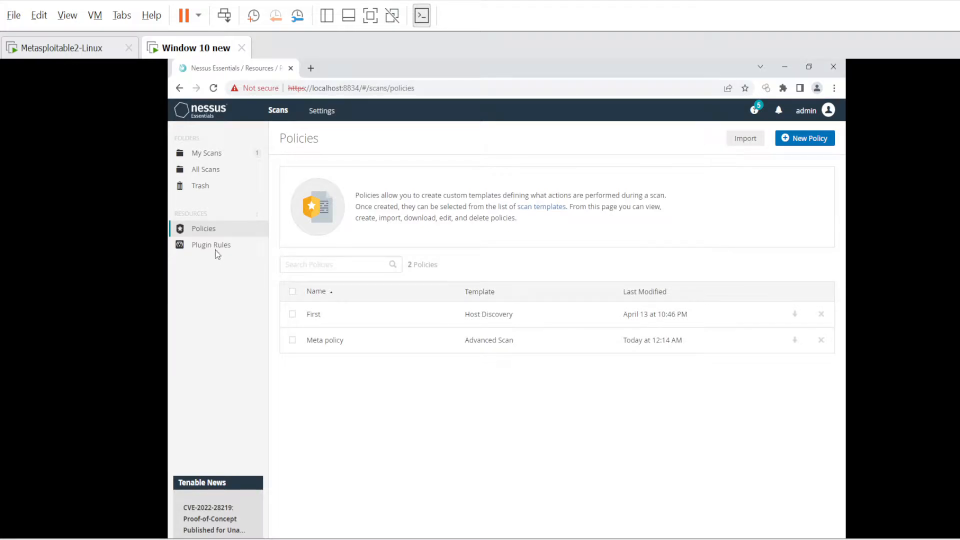
{"action": "left_click", "coordinate": [215, 252]}
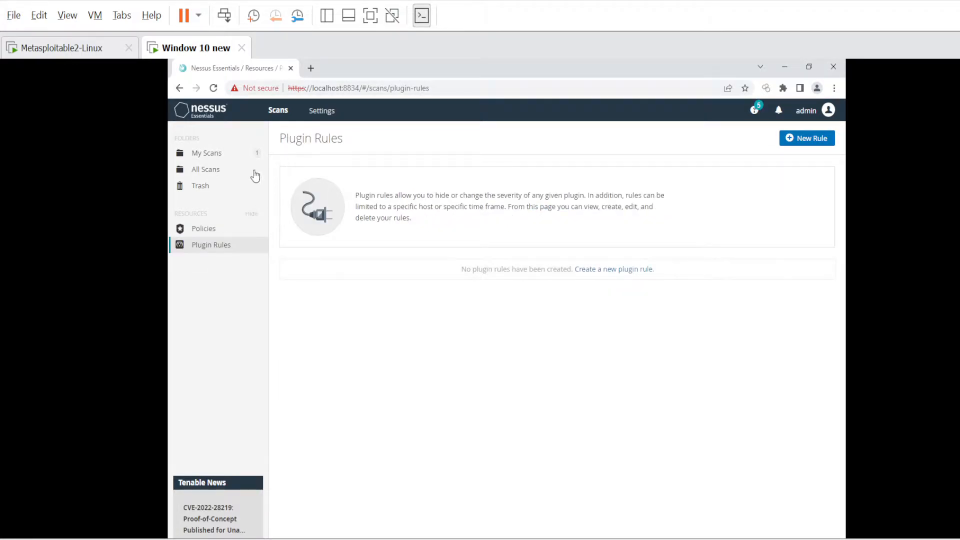
{"action": "left_click", "coordinate": [317, 116]}
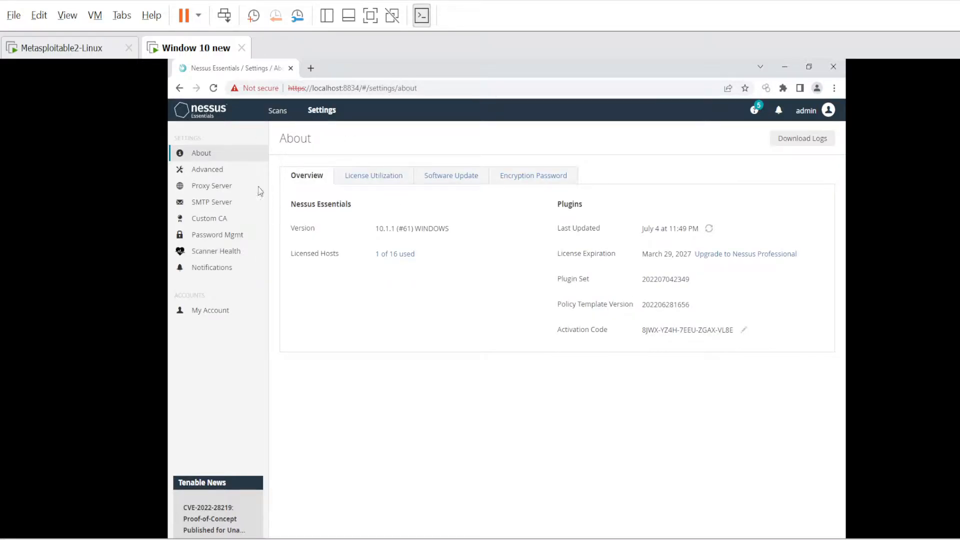
Review the Advanced settings' Scanning, Logging and Security tabs.
{"action": "left_click", "coordinate": [204, 170]}
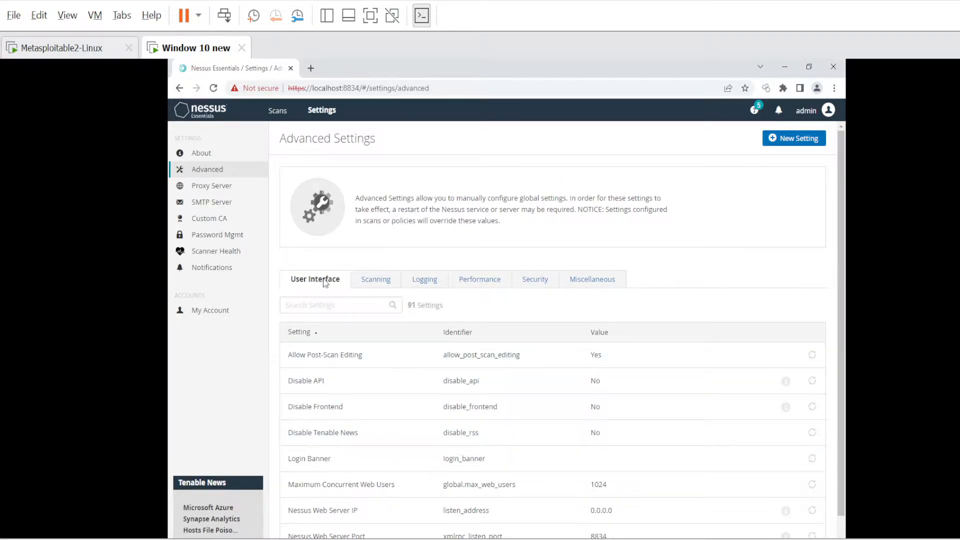
{"action": "scroll", "coordinate": [531, 435], "scroll_direction": "down", "scroll_amount": 1}
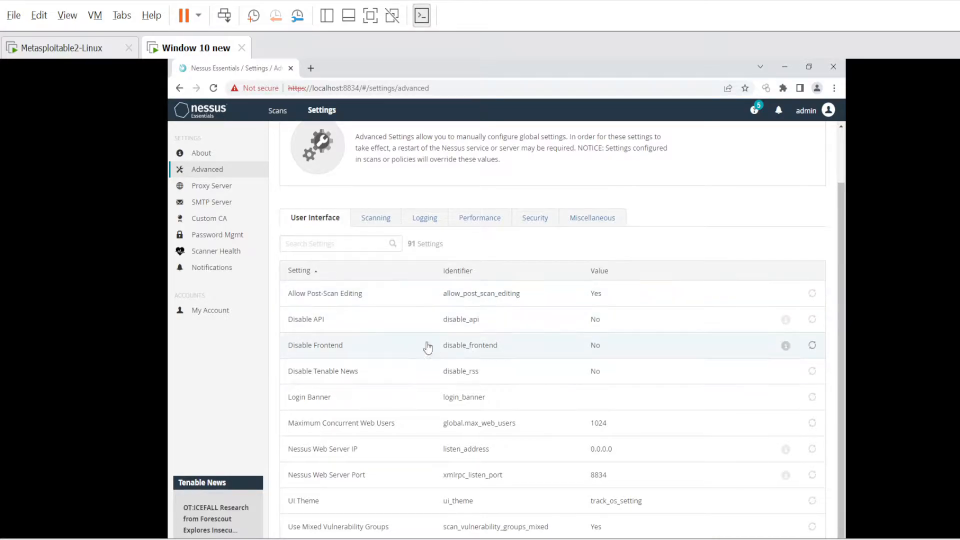
{"action": "left_click", "coordinate": [370, 223]}
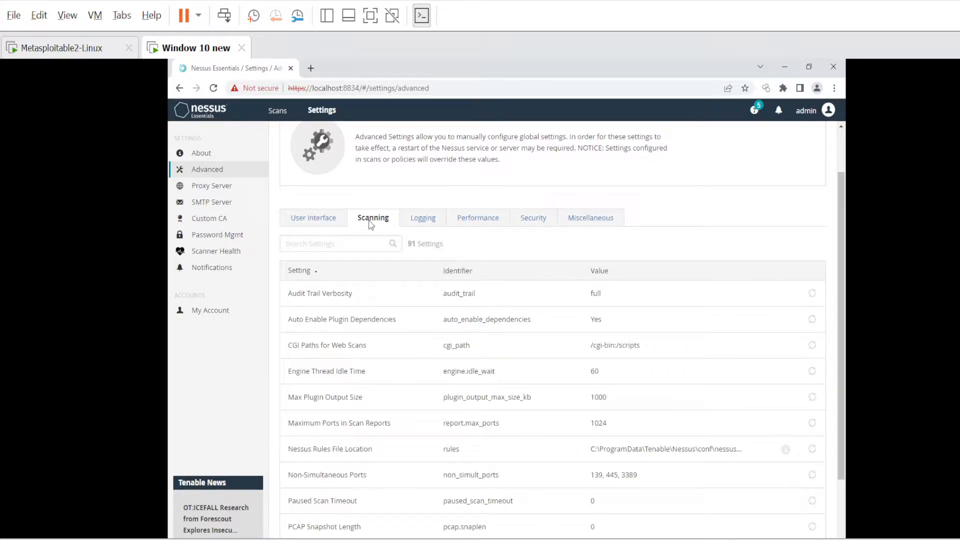
{"action": "left_click", "coordinate": [430, 223]}
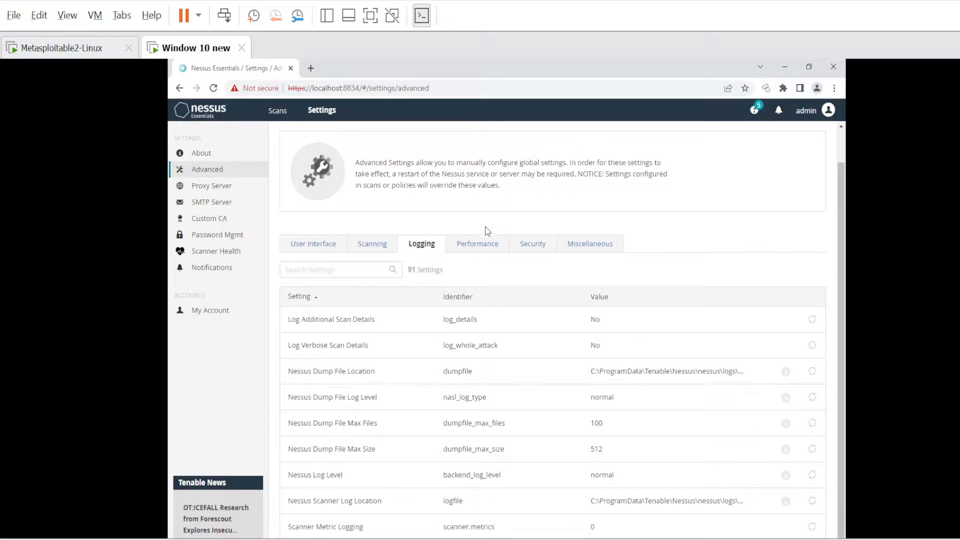
{"action": "left_click", "coordinate": [531, 247]}
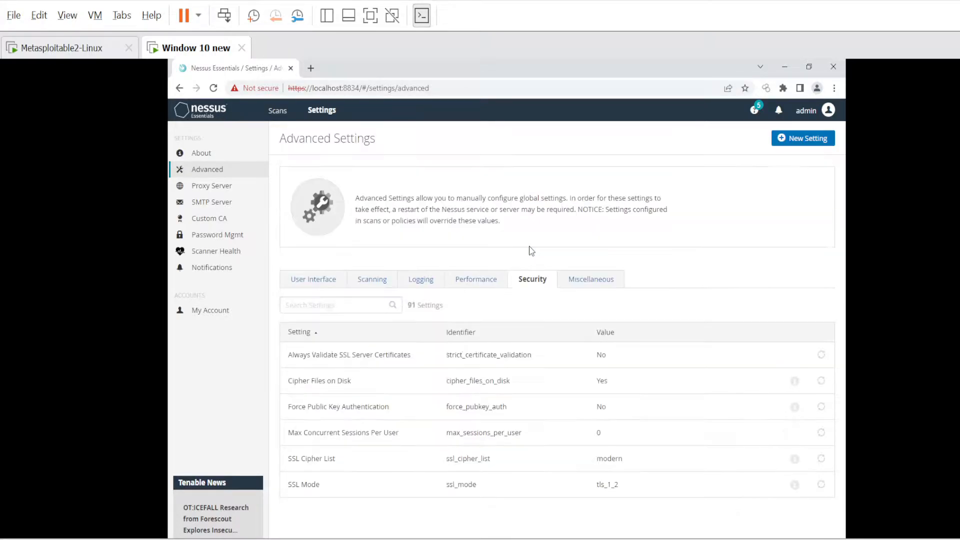
Check the Proxy Server, SMTP Server and About pages, then return to My Scans.
{"action": "left_click", "coordinate": [216, 186]}
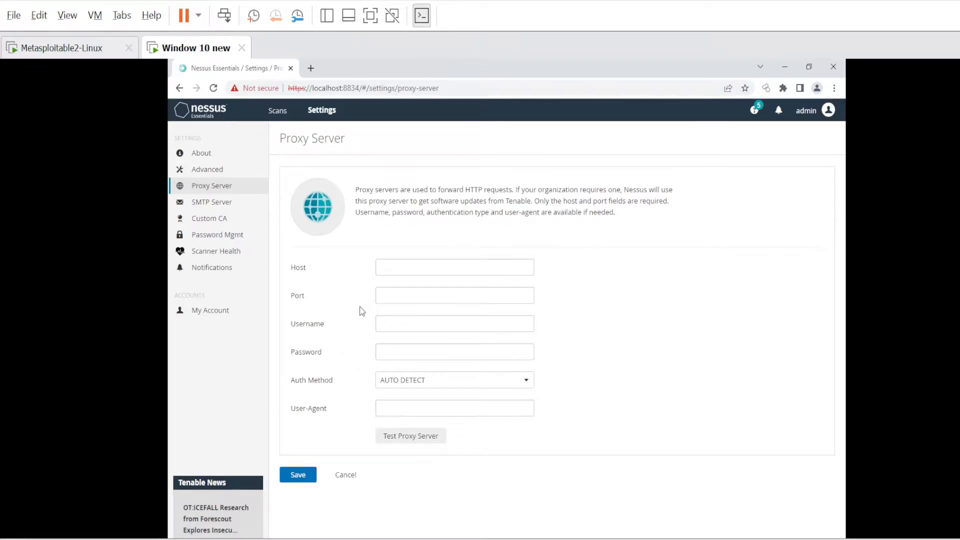
{"action": "left_click", "coordinate": [221, 206]}
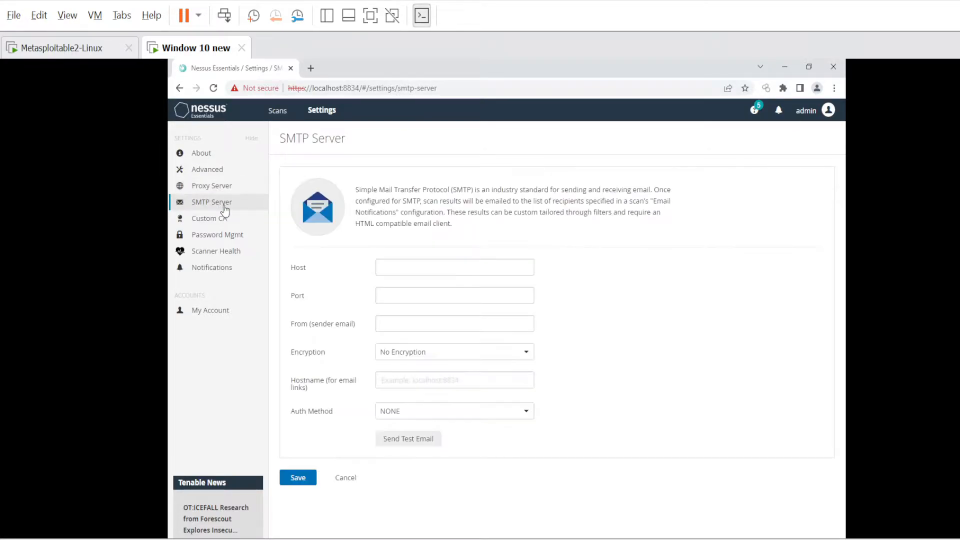
{"action": "left_click", "coordinate": [197, 157]}
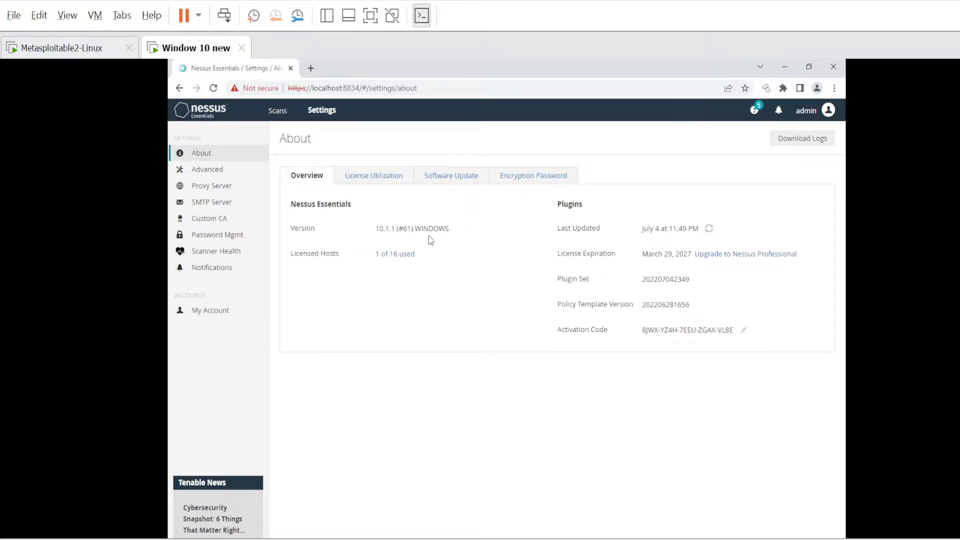
{"action": "left_click", "coordinate": [281, 113]}
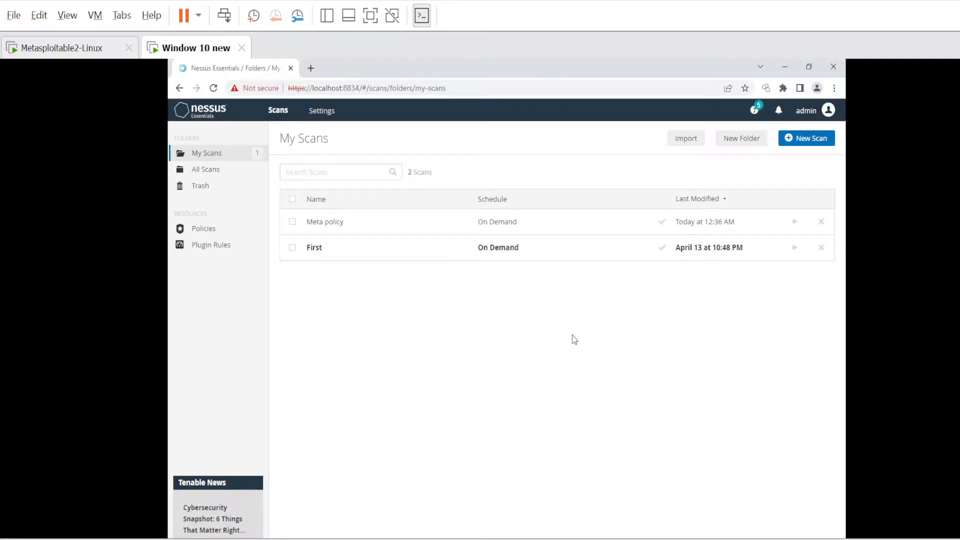
Show the Policies list with First and Meta policy, cancelling a started policy import.
{"action": "left_click", "coordinate": [203, 230]}
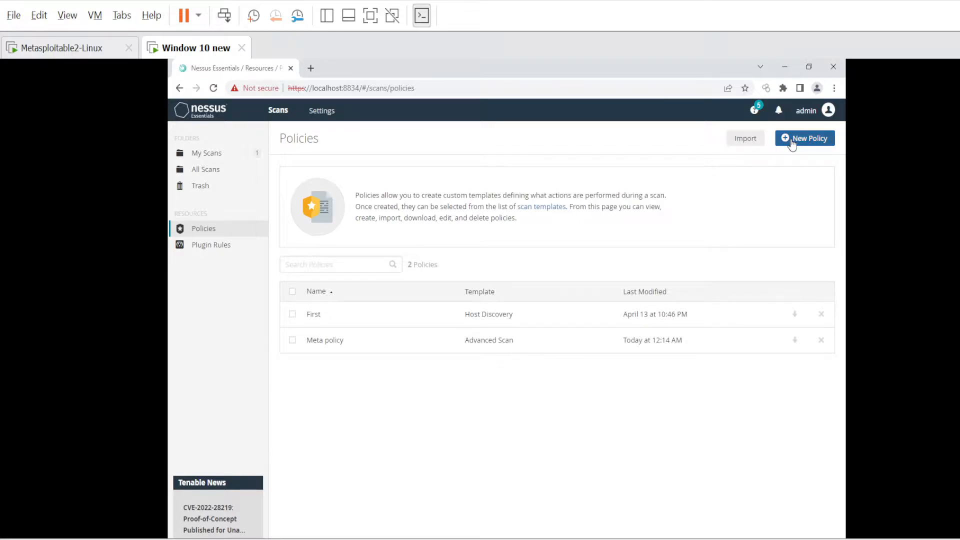
{"action": "left_click", "coordinate": [748, 141]}
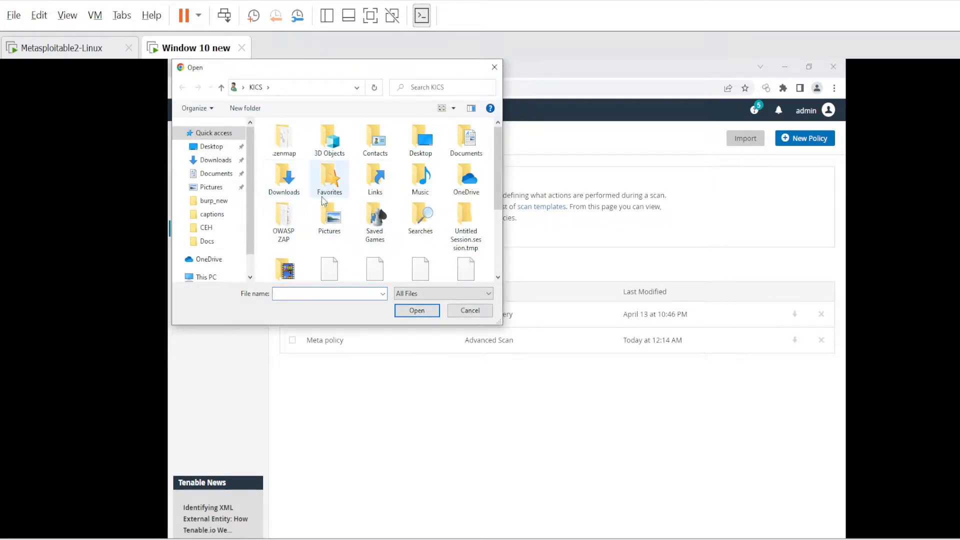
{"action": "left_click", "coordinate": [467, 311]}
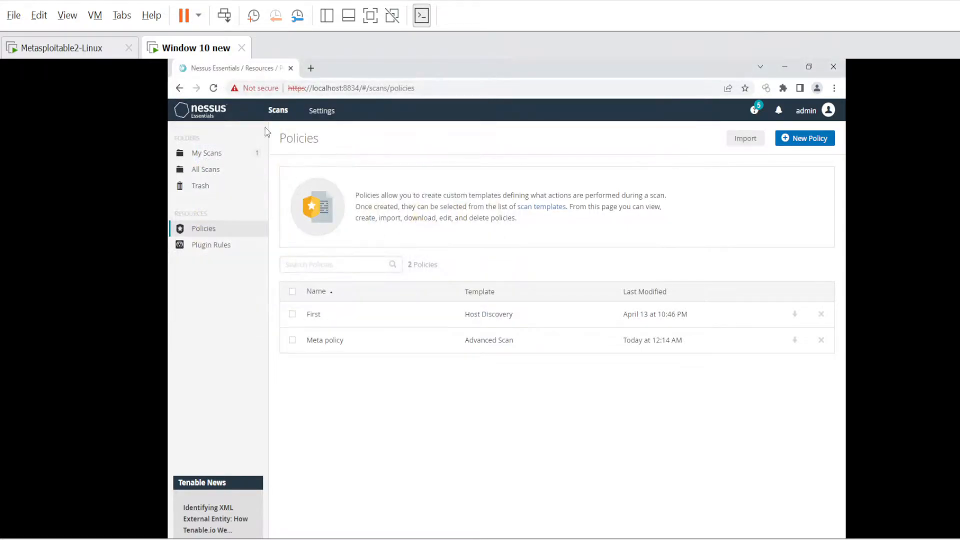
Start a New Policy and browse the Discovery, Vulnerabilities and Compliance templates.
{"action": "left_click", "coordinate": [804, 144]}
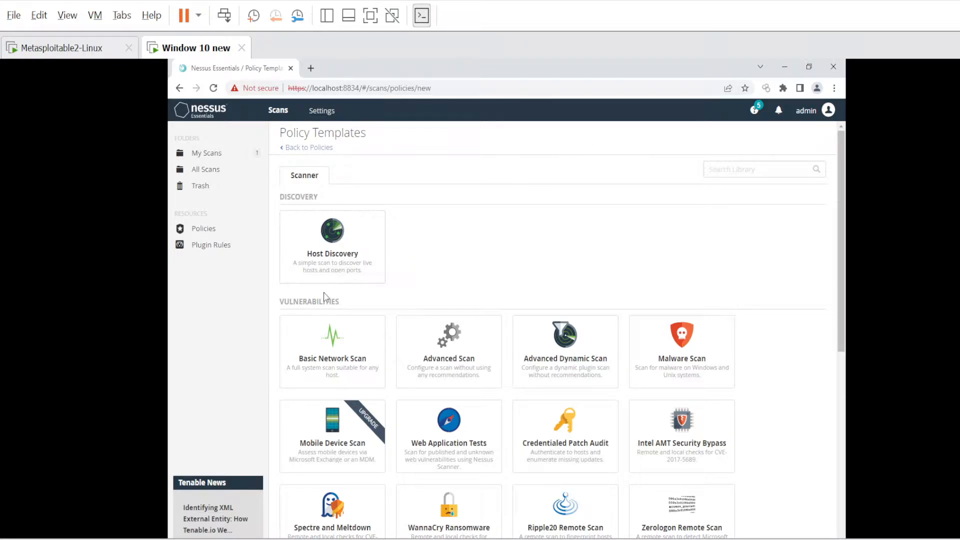
{"action": "scroll", "coordinate": [357, 343], "scroll_direction": "down", "scroll_amount": 2}
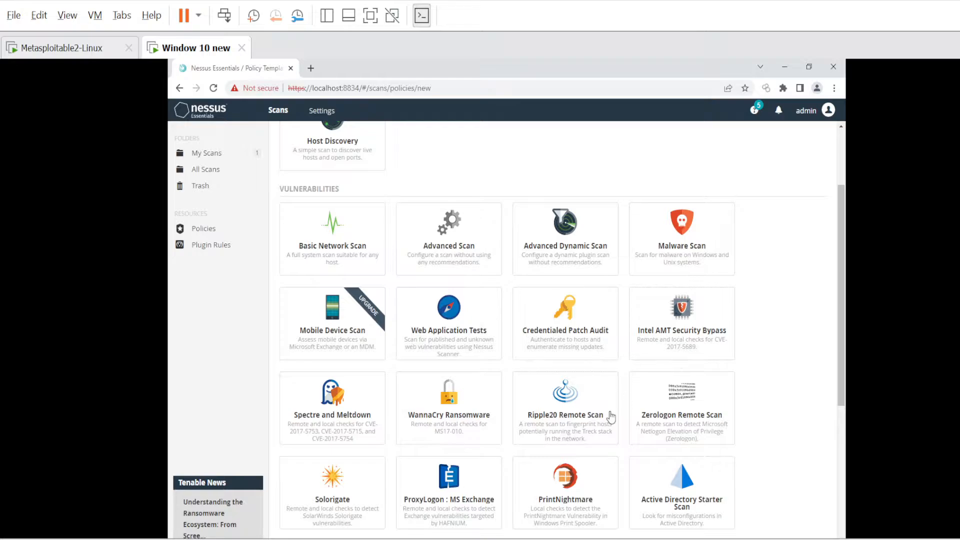
{"action": "scroll", "coordinate": [565, 417], "scroll_direction": "down", "scroll_amount": 1}
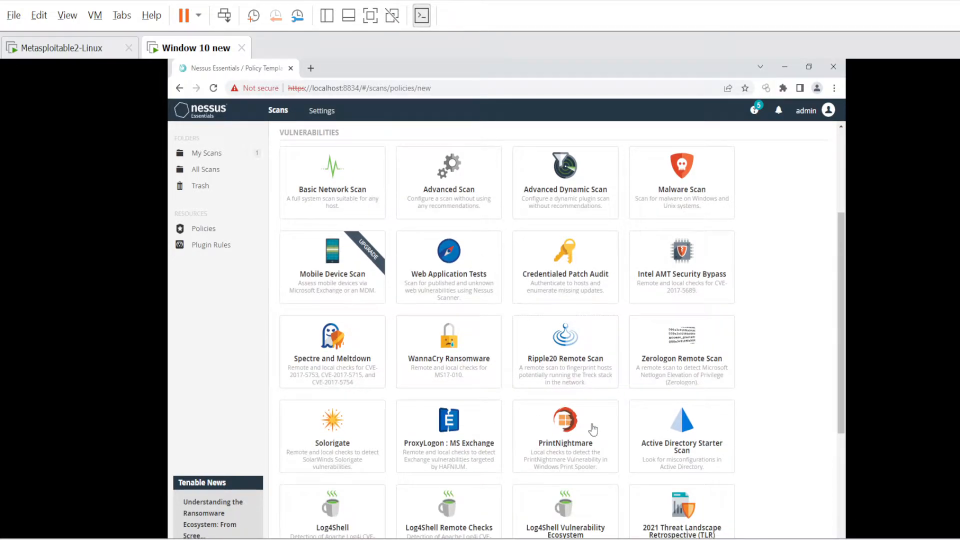
{"action": "scroll", "coordinate": [548, 410], "scroll_direction": "down", "scroll_amount": 1}
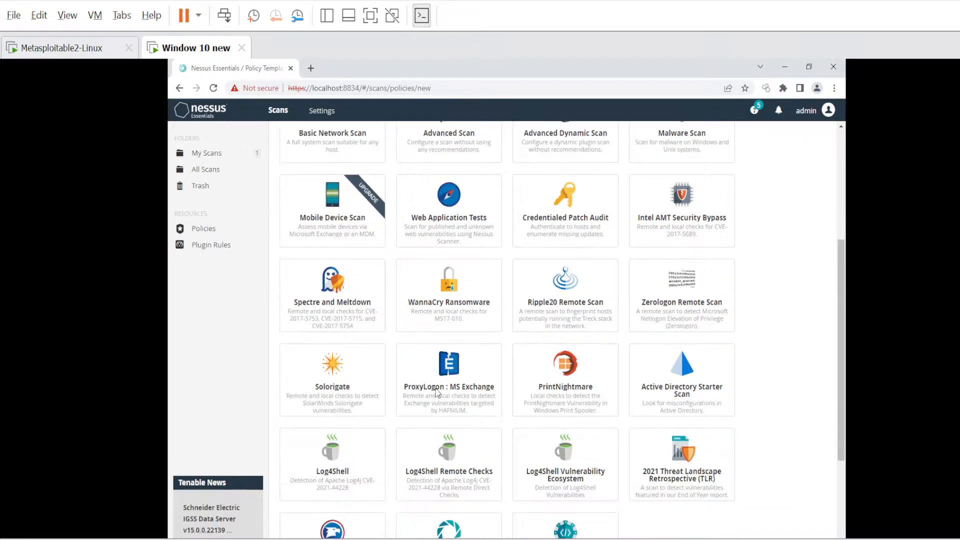
{"action": "scroll", "coordinate": [617, 421], "scroll_direction": "down", "scroll_amount": 3}
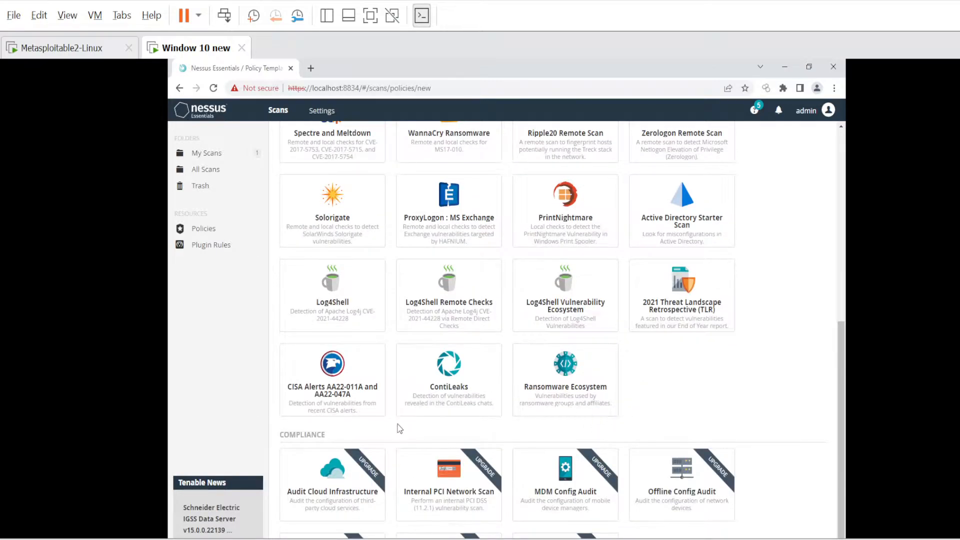
{"action": "scroll", "coordinate": [400, 428], "scroll_direction": "down", "scroll_amount": 1}
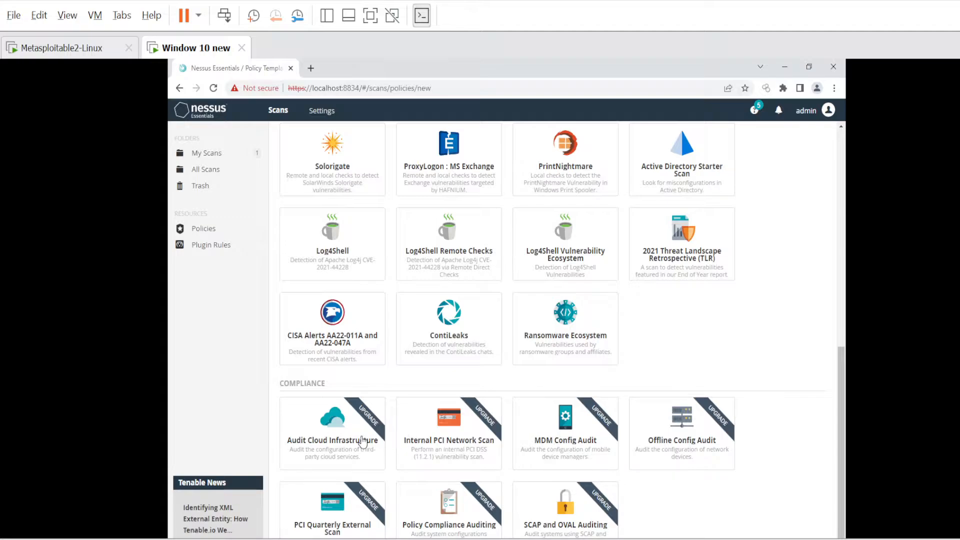
{"action": "scroll", "coordinate": [508, 357], "scroll_direction": "up", "scroll_amount": 8}
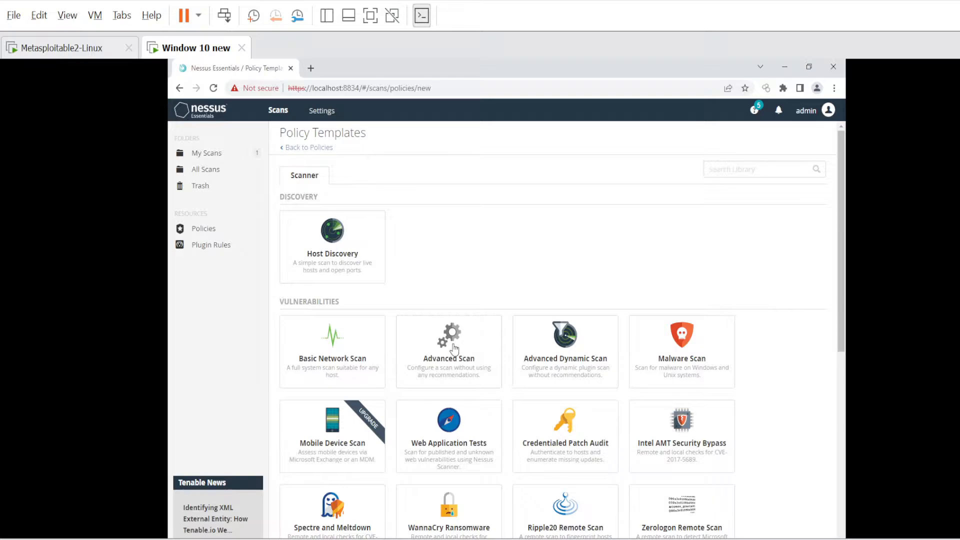
Choose the Advanced Scan template and glance at its Credentials and Plugins sections.
{"action": "left_click", "coordinate": [470, 356]}
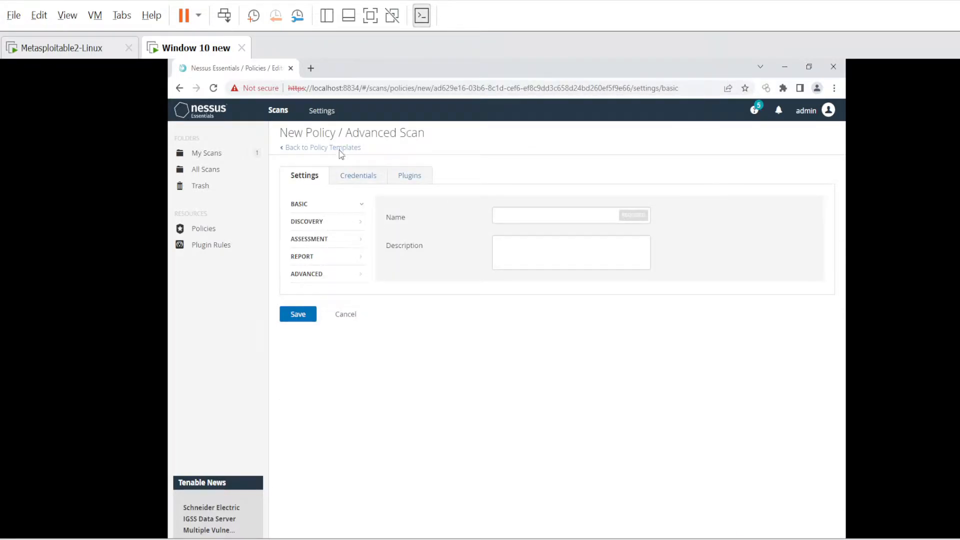
{"action": "left_click", "coordinate": [358, 177]}
{"action": "left_click", "coordinate": [413, 186]}
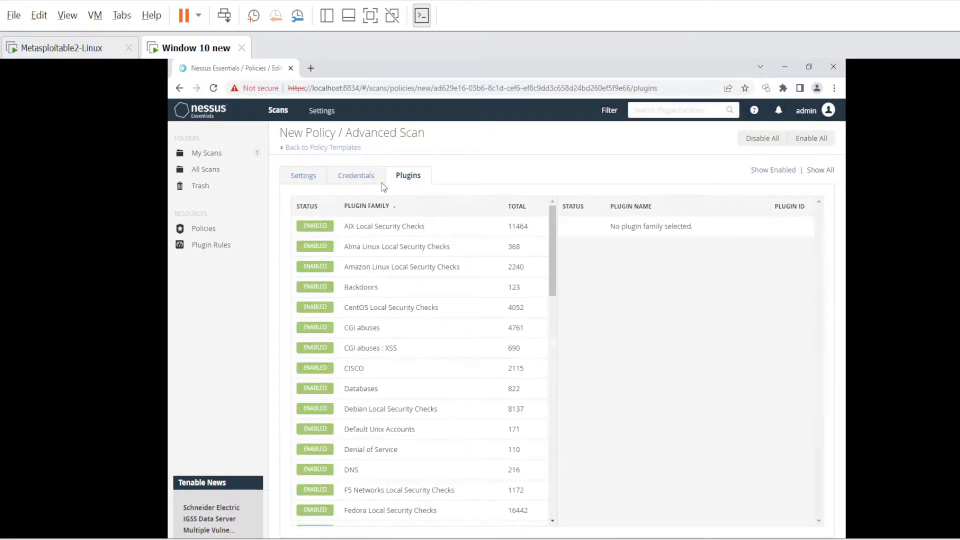
{"action": "left_click", "coordinate": [306, 188]}
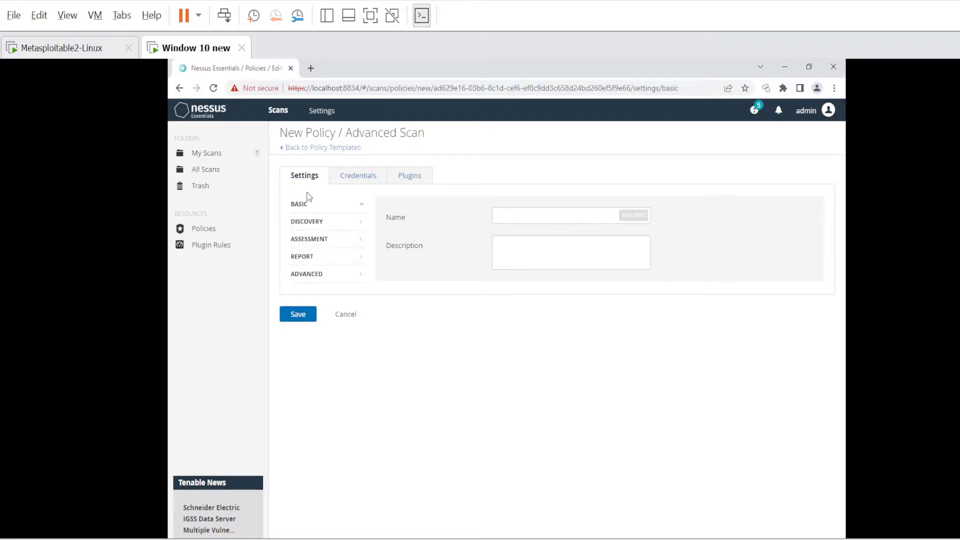
Name the policy 'Policy 2' with description 'This is related to full scan'.
{"action": "left_click", "coordinate": [513, 214]}
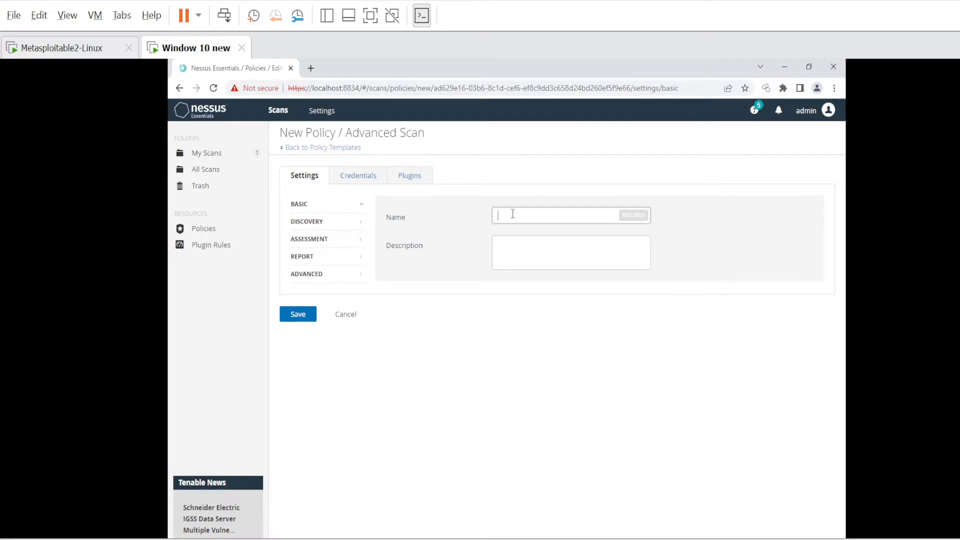
{"action": "type", "text": "Policy 2"}
{"action": "key", "text": "Tab"}
{"action": "type", "text": "Th"}
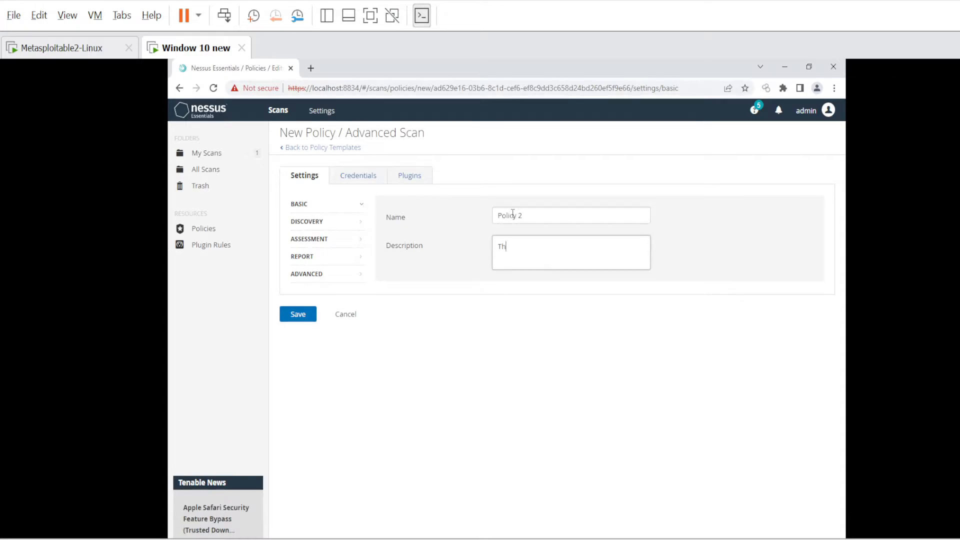
{"action": "type", "text": "is is related to full scan"}
Turn off 'Ping the remote host' in the policy's Discovery settings.
{"action": "left_click", "coordinate": [315, 222]}
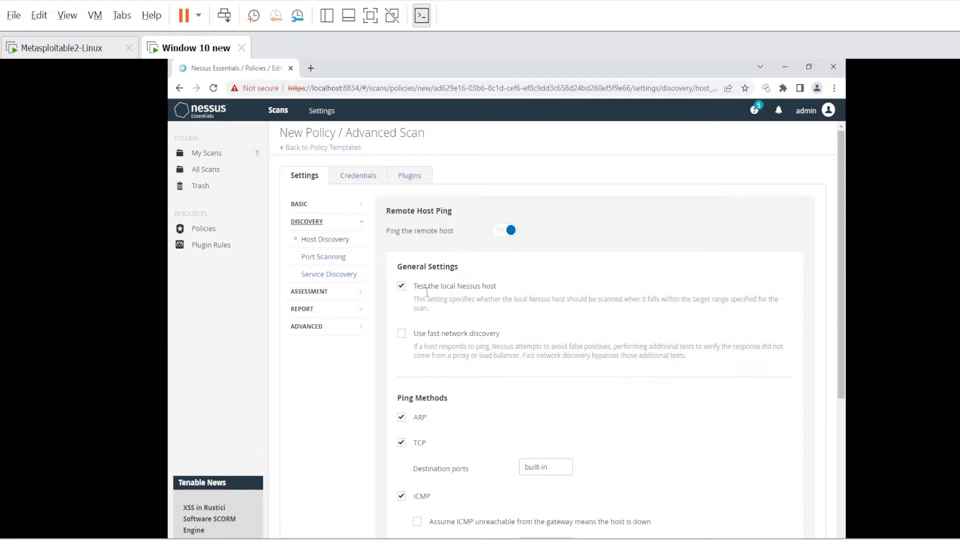
{"action": "scroll", "coordinate": [550, 371], "scroll_direction": "down", "scroll_amount": 5}
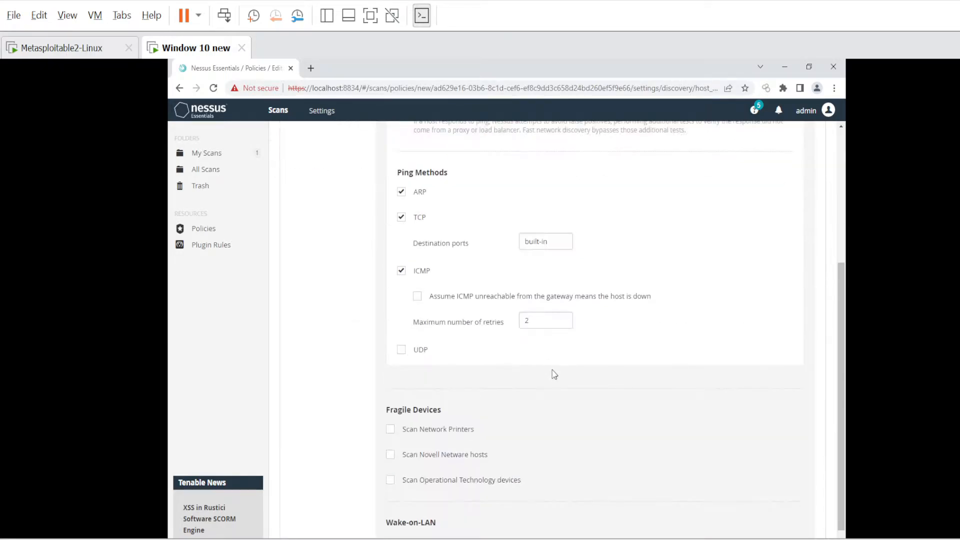
{"action": "scroll", "coordinate": [492, 381], "scroll_direction": "down", "scroll_amount": 2}
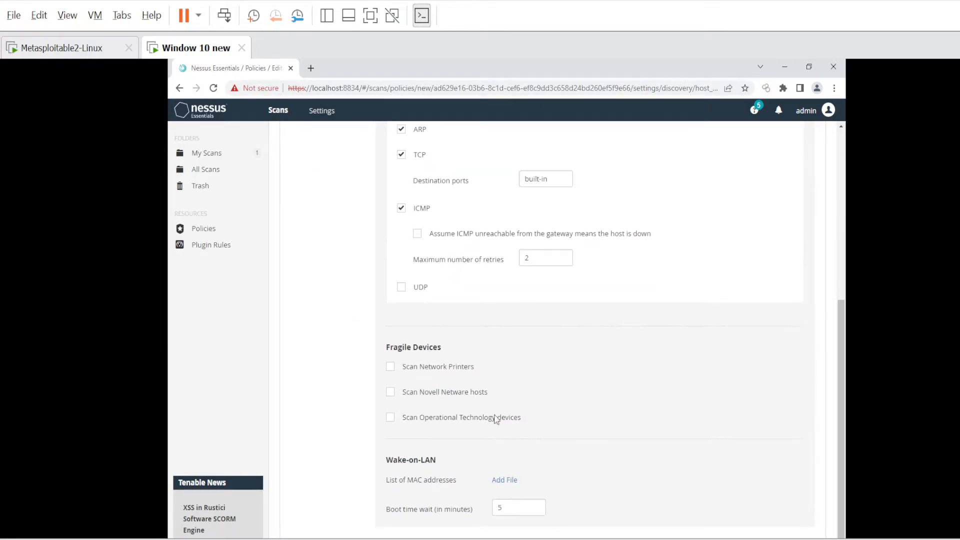
{"action": "scroll", "coordinate": [453, 415], "scroll_direction": "up", "scroll_amount": 6}
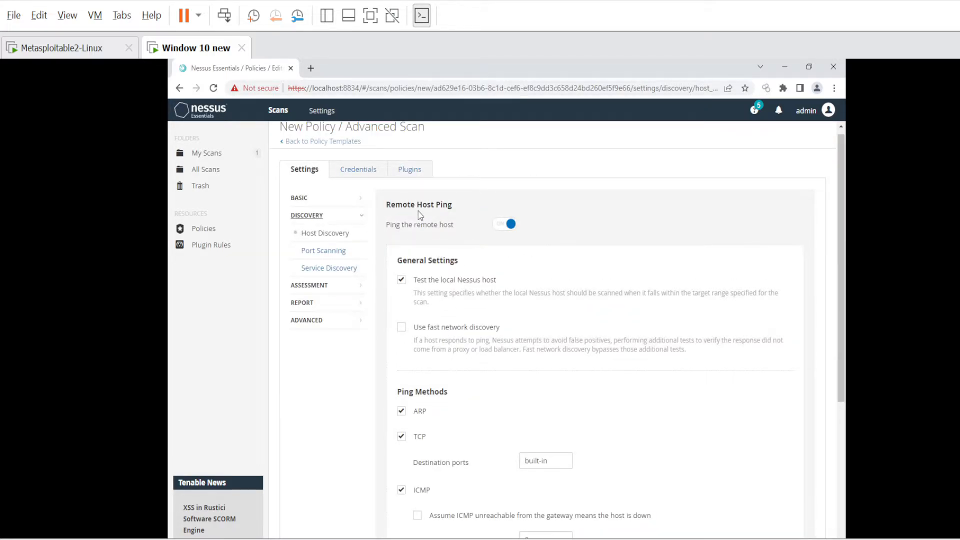
{"action": "left_click", "coordinate": [505, 225]}
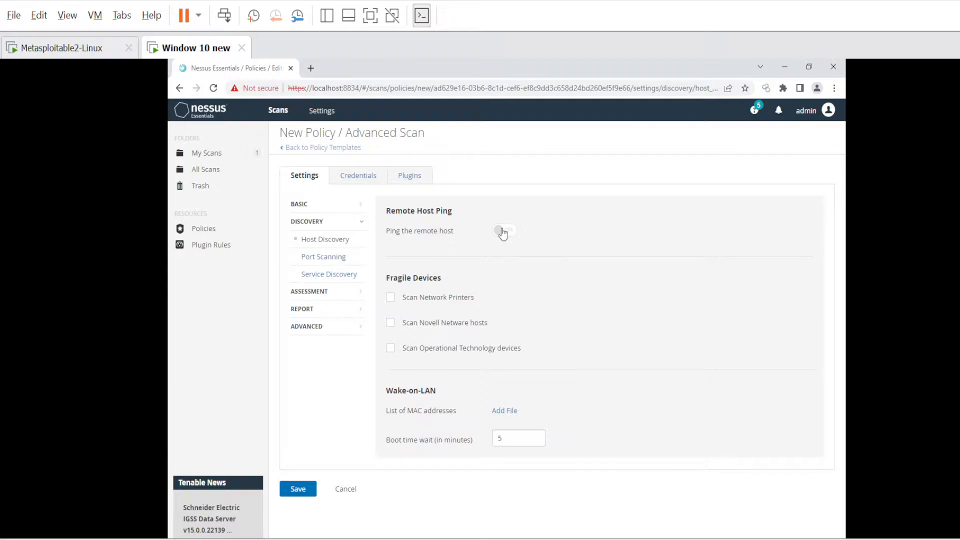
{"action": "left_click", "coordinate": [339, 261]}
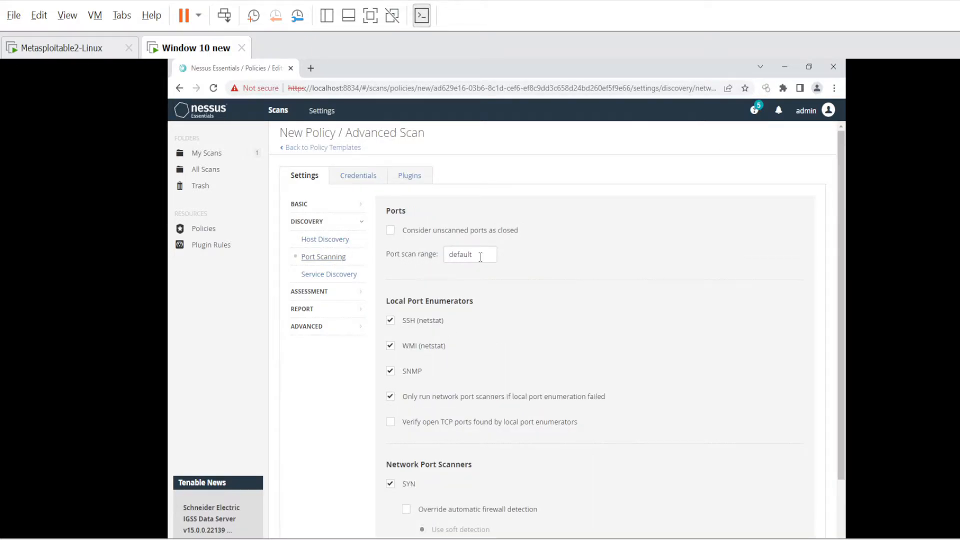
Restore the port scan range to 'default' and enable verifying open TCP ports from local port enumerators.
{"action": "left_click_drag", "start_coordinate": [480, 258], "coordinate": [447, 257]}
{"action": "key", "text": "BackSpace"}
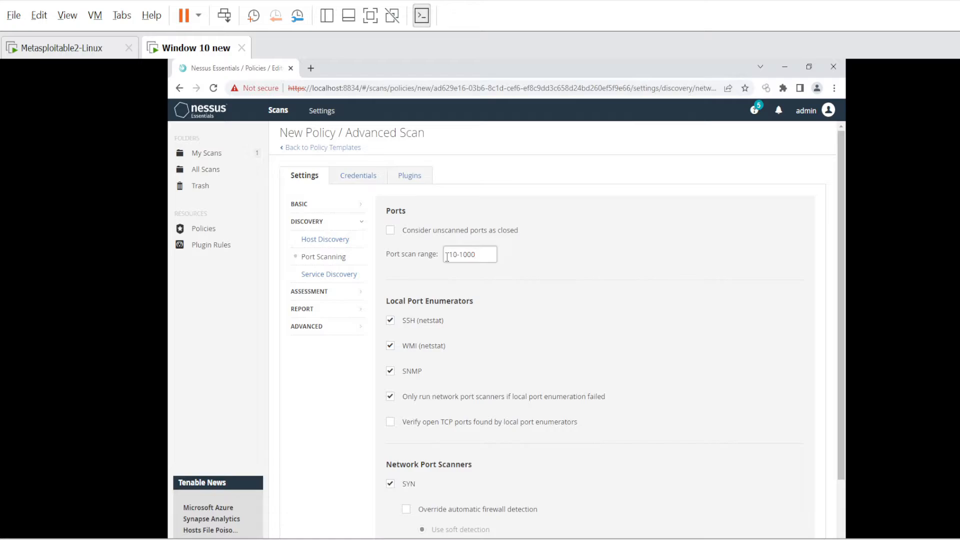
{"action": "left_click_drag", "start_coordinate": [475, 254], "coordinate": [449, 254]}
{"action": "type", "text": "default"}
{"action": "scroll", "coordinate": [388, 330], "scroll_direction": "down", "scroll_amount": 1}
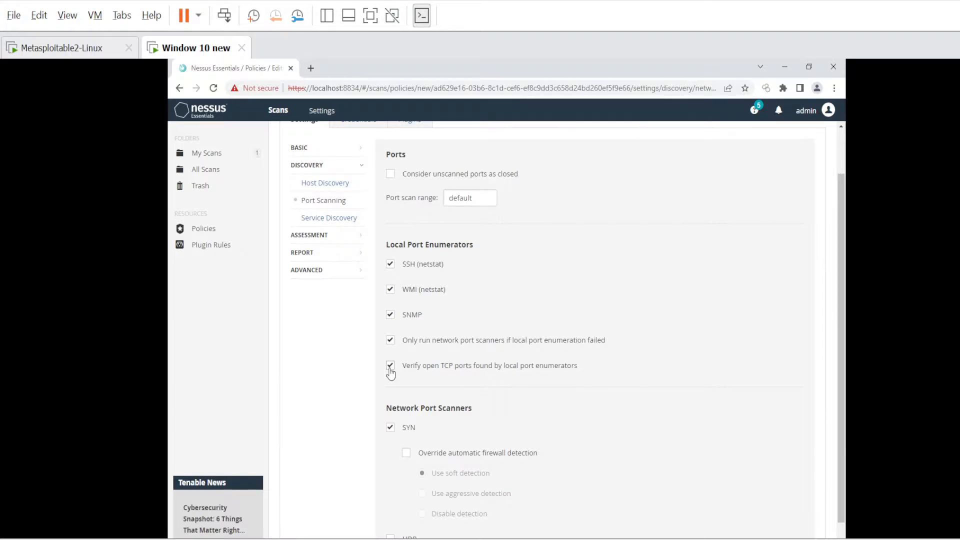
{"action": "left_click", "coordinate": [389, 370]}
{"action": "scroll", "coordinate": [445, 390], "scroll_direction": "down", "scroll_amount": 1}
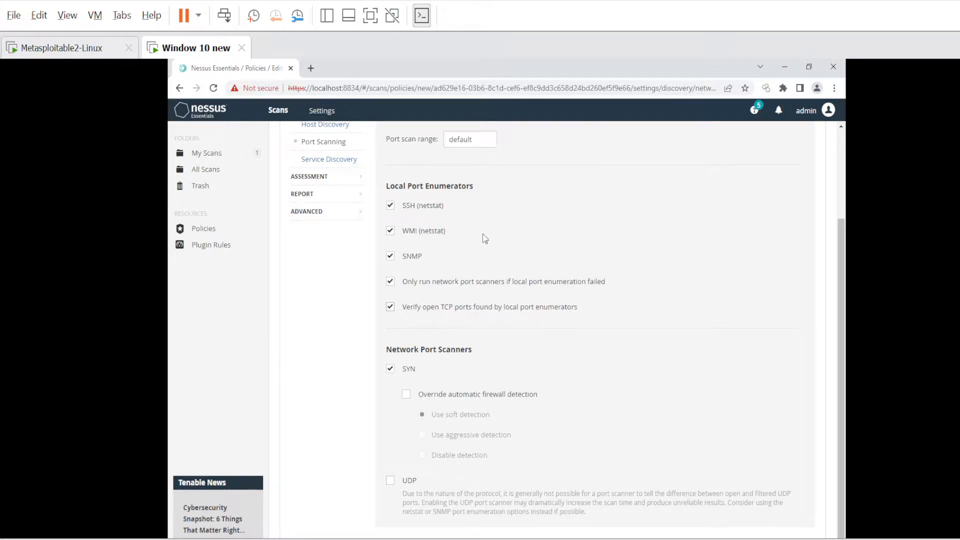
{"action": "scroll", "coordinate": [365, 215], "scroll_direction": "up", "scroll_amount": 1}
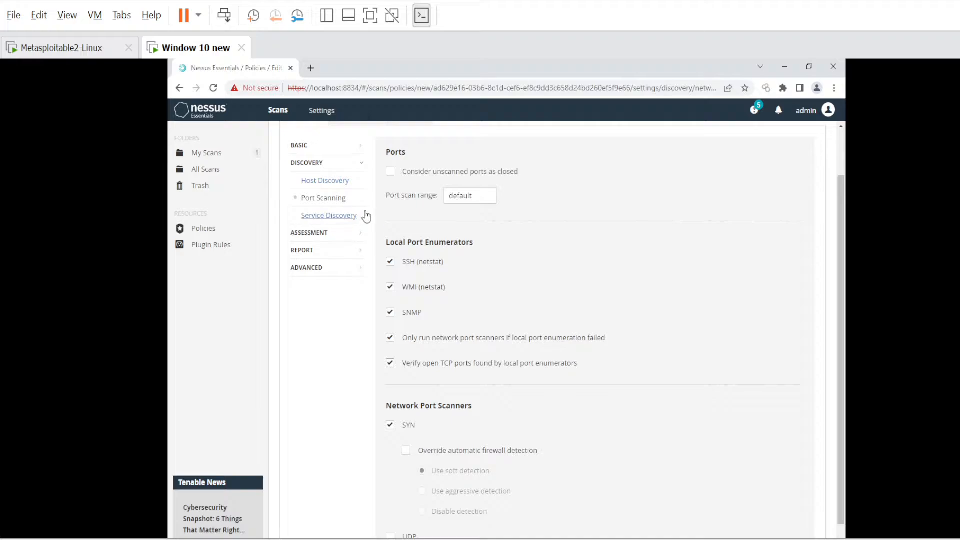
In Service Discovery, keep SSL/TLS searched on All TCP ports.
{"action": "left_click", "coordinate": [334, 218]}
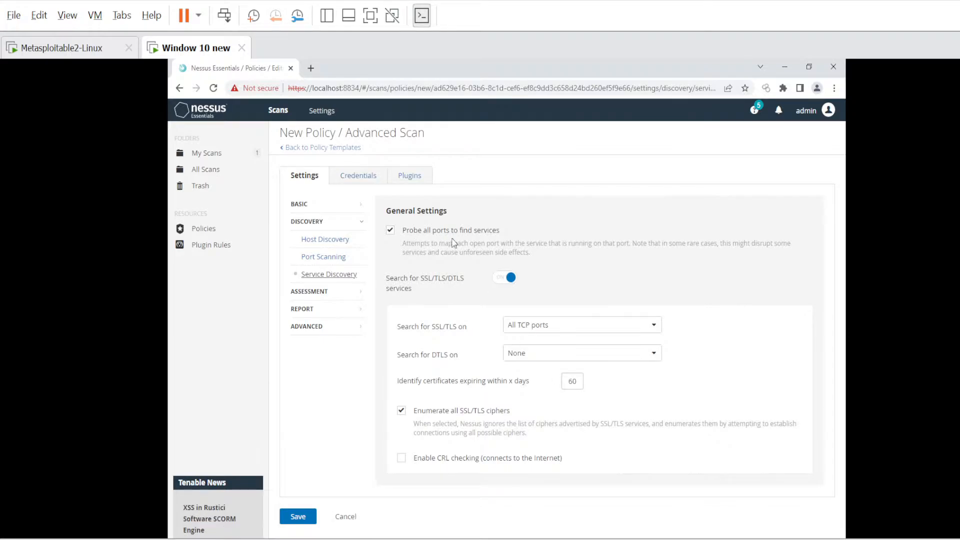
{"action": "left_click", "coordinate": [530, 328]}
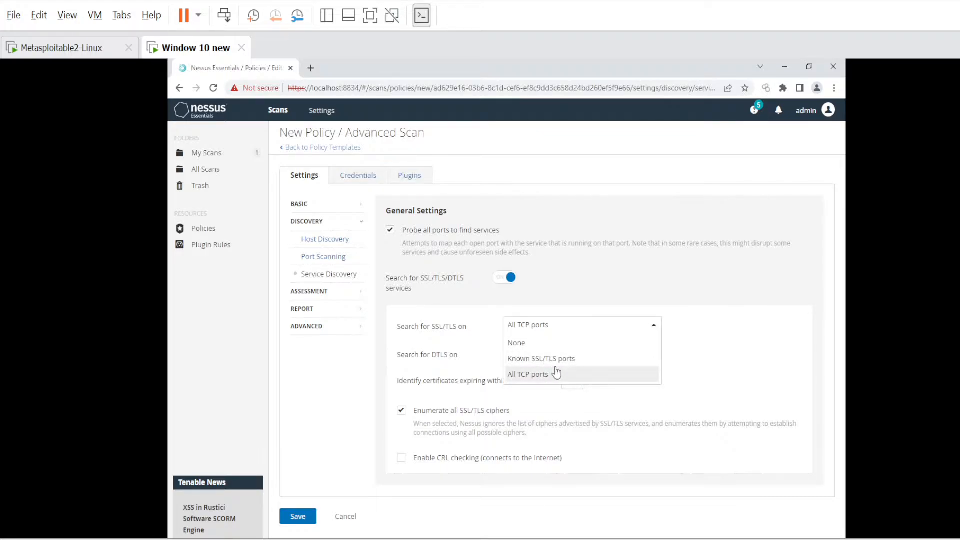
{"action": "left_click", "coordinate": [512, 326]}
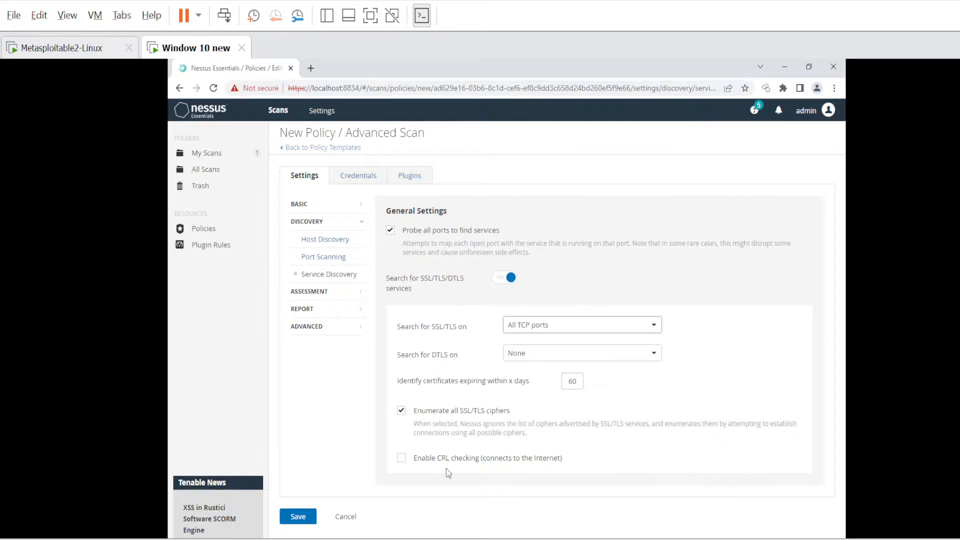
In the policy's Advanced settings, set max concurrent TCP sessions per host to unlimited.
{"action": "left_click", "coordinate": [302, 309]}
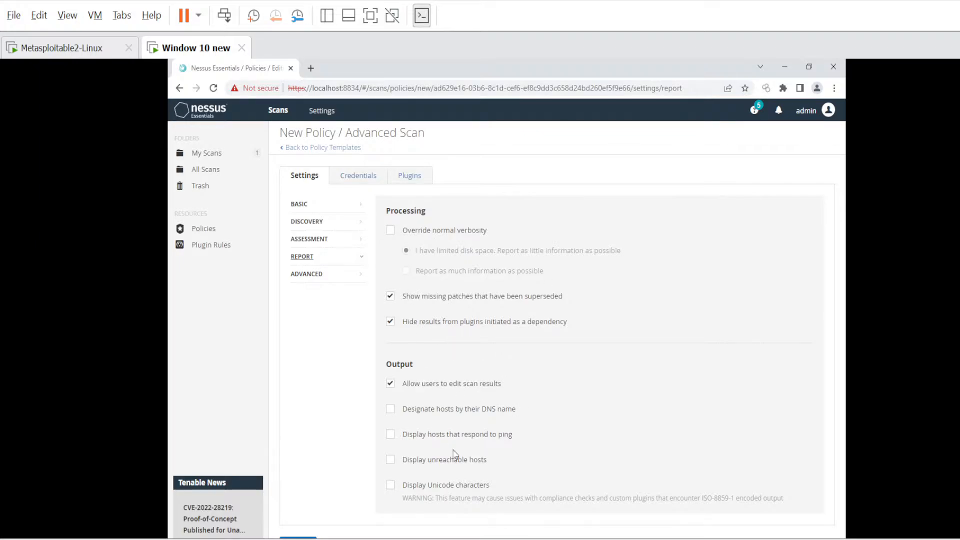
{"action": "left_click", "coordinate": [303, 280]}
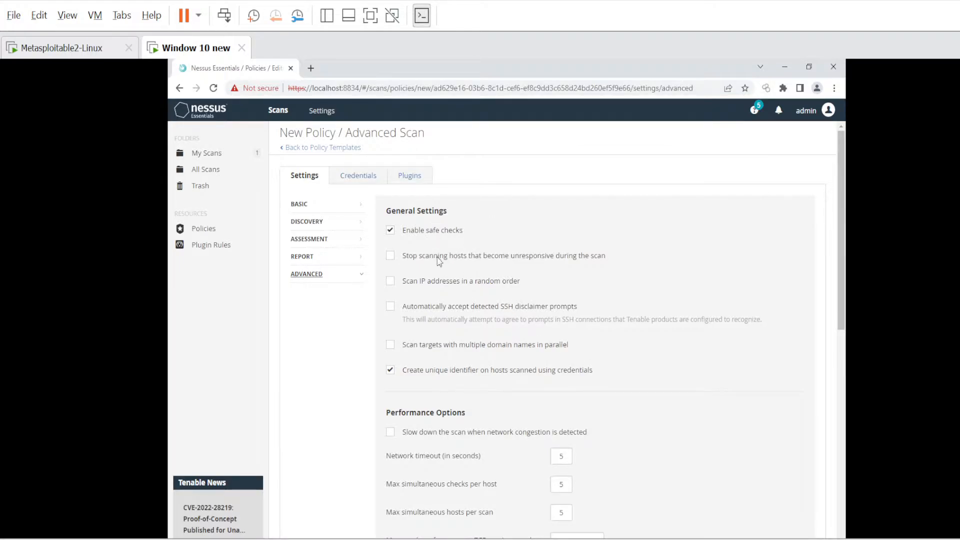
{"action": "scroll", "coordinate": [446, 396], "scroll_direction": "down", "scroll_amount": 1}
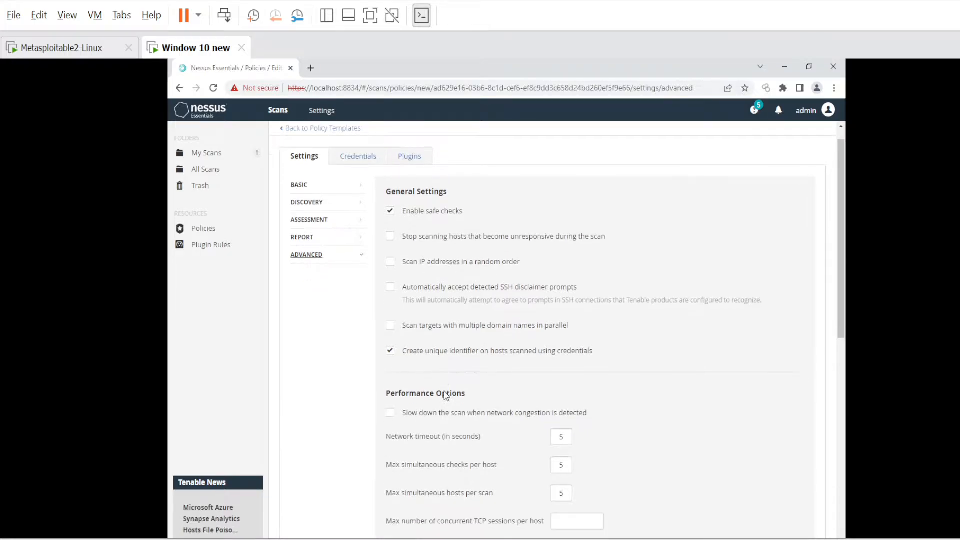
{"action": "scroll", "coordinate": [446, 397], "scroll_direction": "down", "scroll_amount": 2}
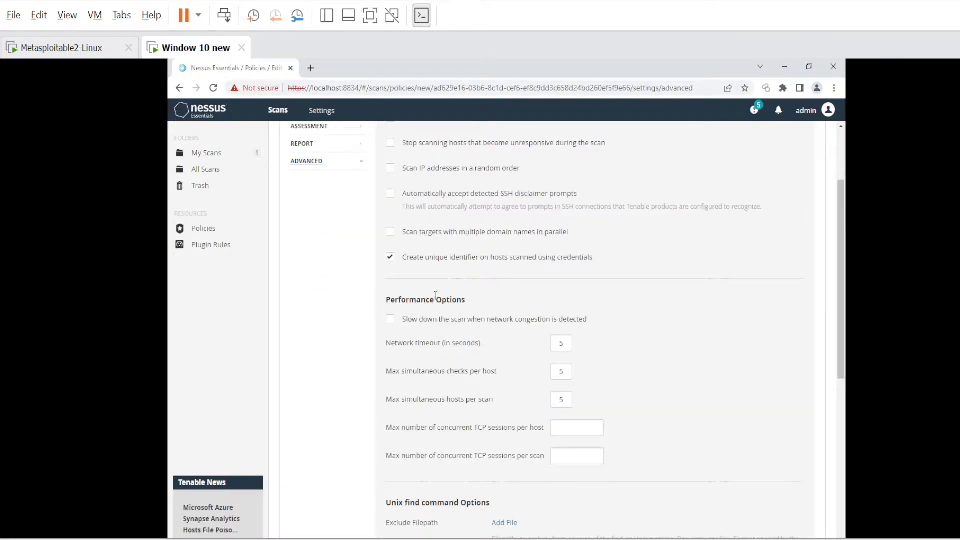
{"action": "left_click_drag", "start_coordinate": [385, 302], "coordinate": [433, 294]}
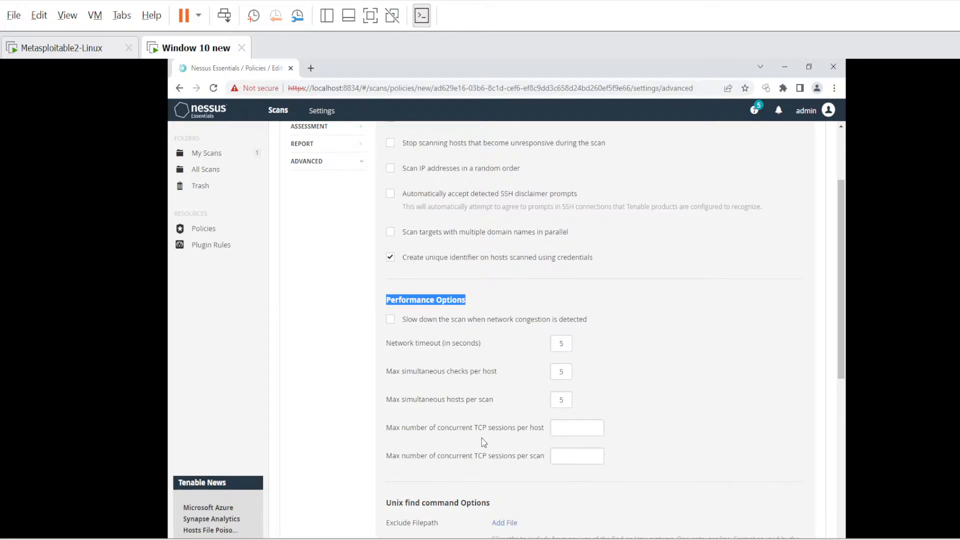
{"action": "left_click", "coordinate": [571, 431]}
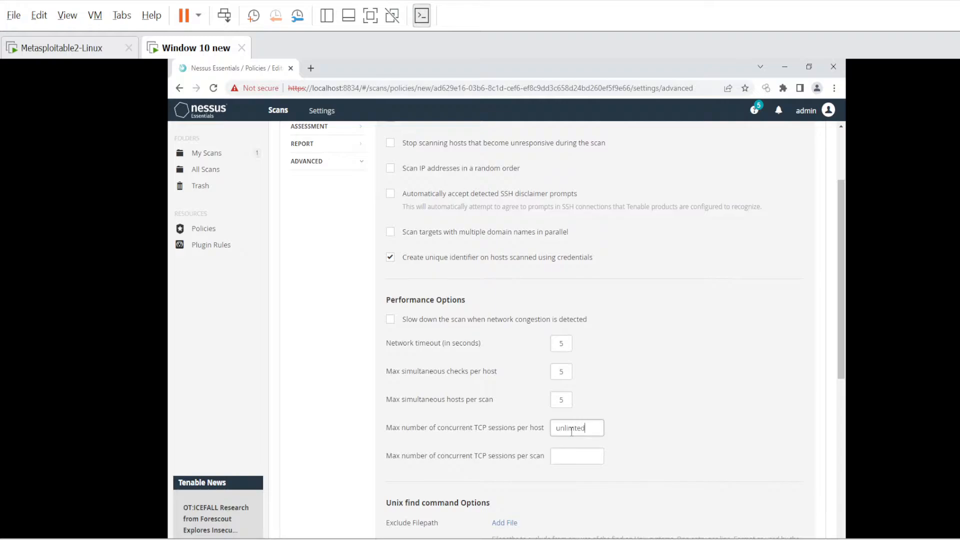
Copy the per-host 'unlimted' TCP sessions value into the per-scan maximum TCP sessions field.
{"action": "left_click_drag", "start_coordinate": [594, 429], "coordinate": [547, 432]}
{"action": "key", "text": "ctrl+c"}
{"action": "left_click", "coordinate": [585, 457]}
{"action": "key", "text": "ctrl+v"}
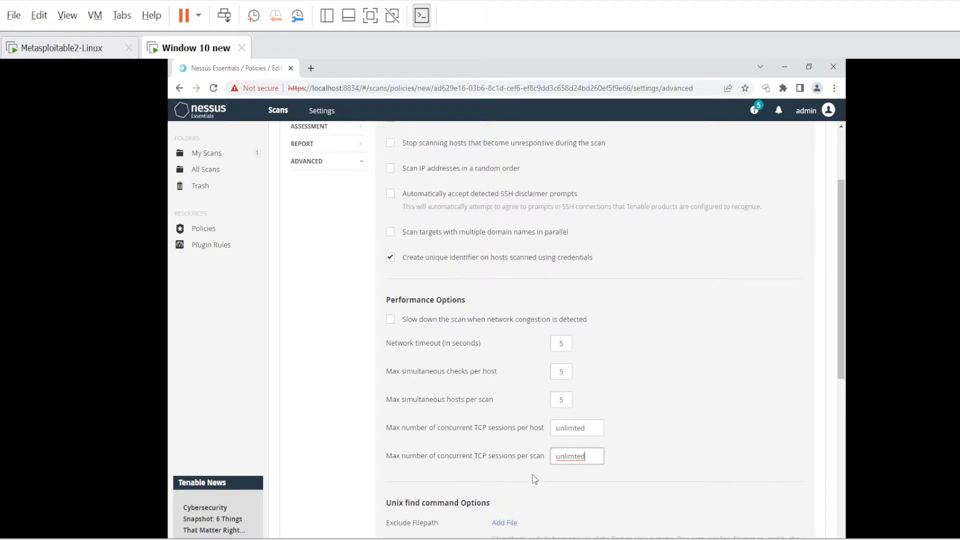
{"action": "scroll", "coordinate": [535, 479], "scroll_direction": "down", "scroll_amount": 1}
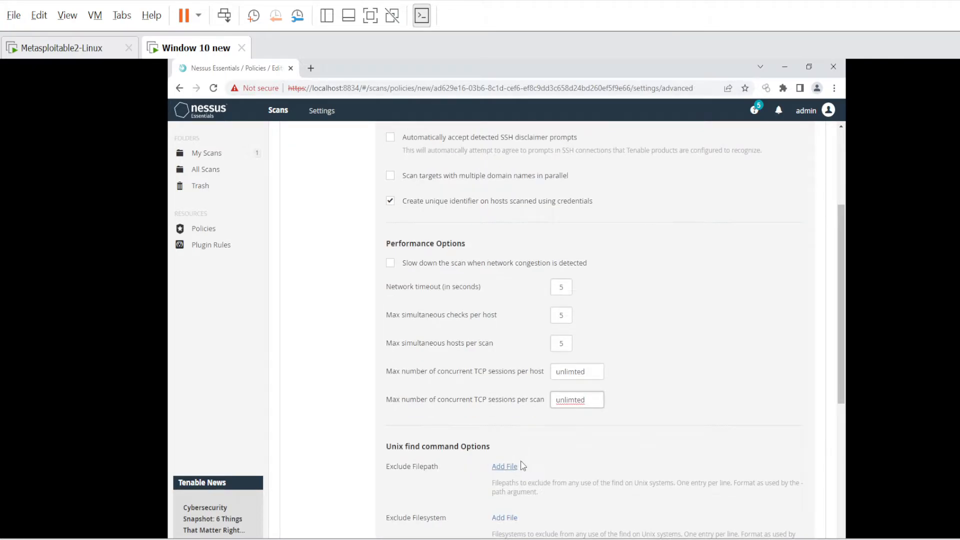
{"action": "scroll", "coordinate": [523, 465], "scroll_direction": "down", "scroll_amount": 7}
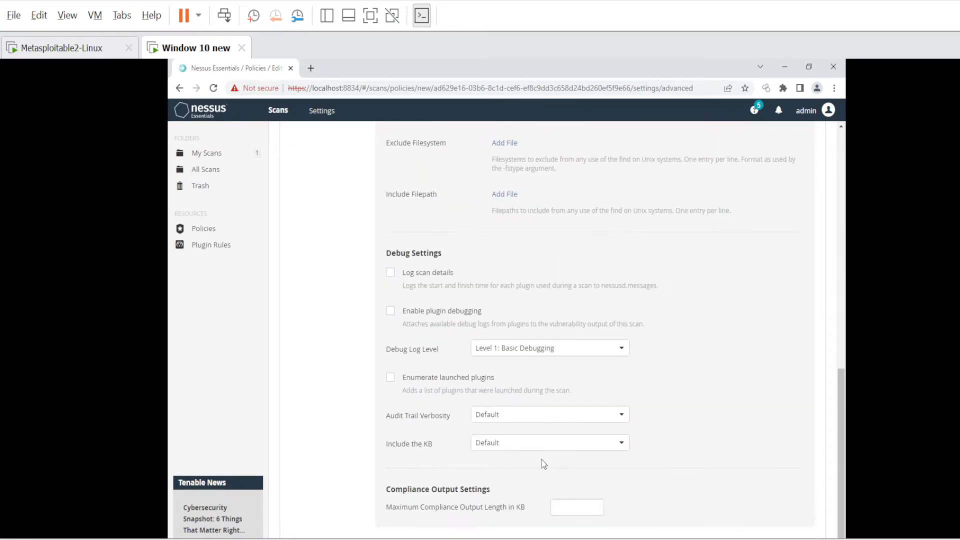
{"action": "scroll", "coordinate": [568, 446], "scroll_direction": "up", "scroll_amount": 6}
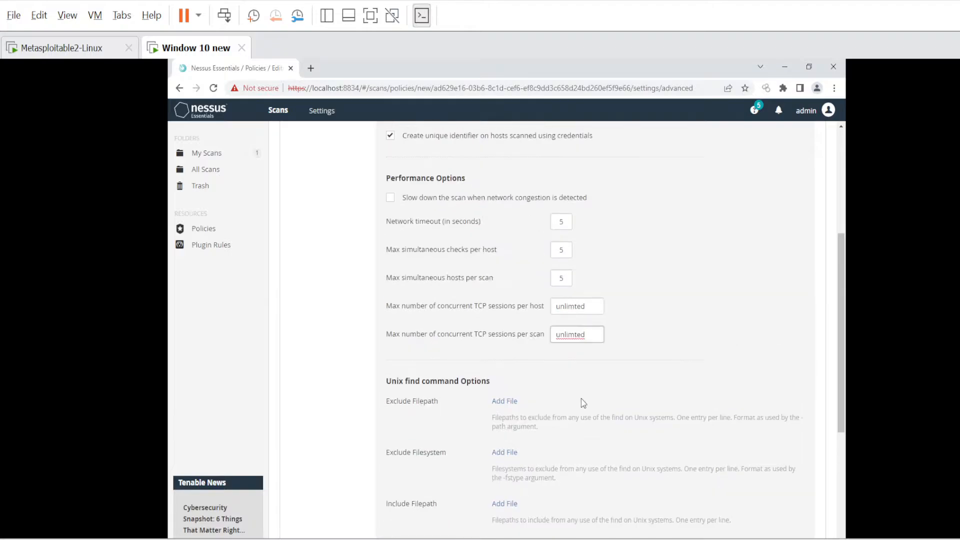
{"action": "scroll", "coordinate": [581, 398], "scroll_direction": "up", "scroll_amount": 5}
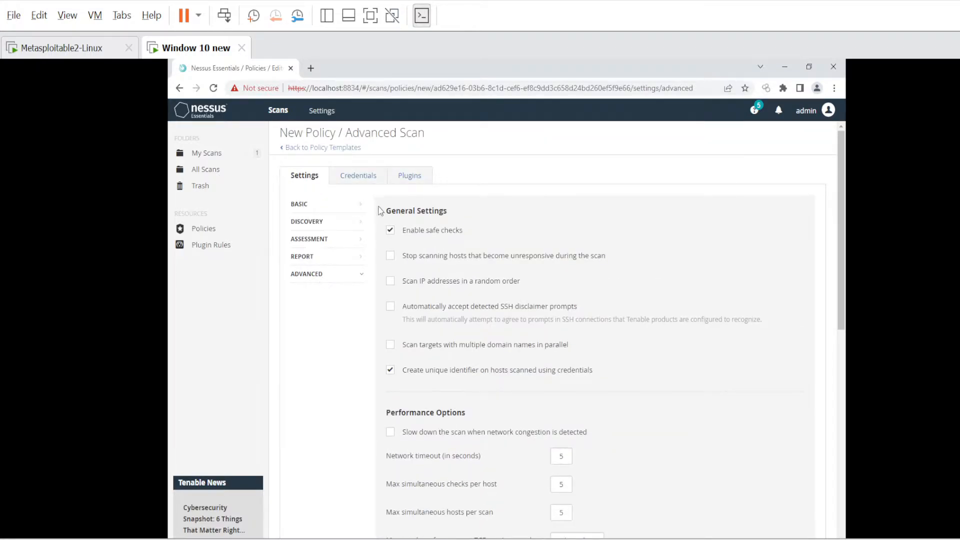
Add a Windows credential with the admin username and its password, then show the plugin families.
{"action": "left_click", "coordinate": [358, 183]}
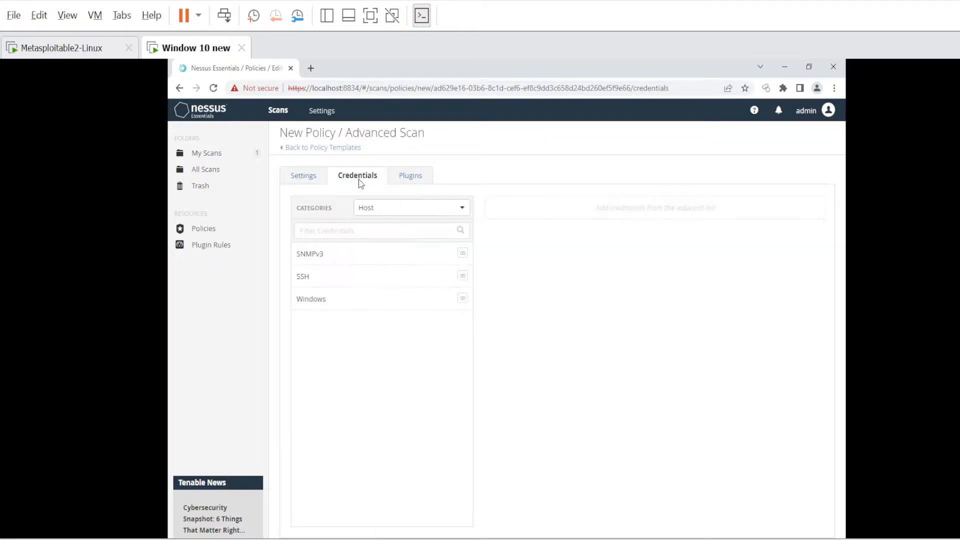
{"action": "left_click", "coordinate": [311, 299]}
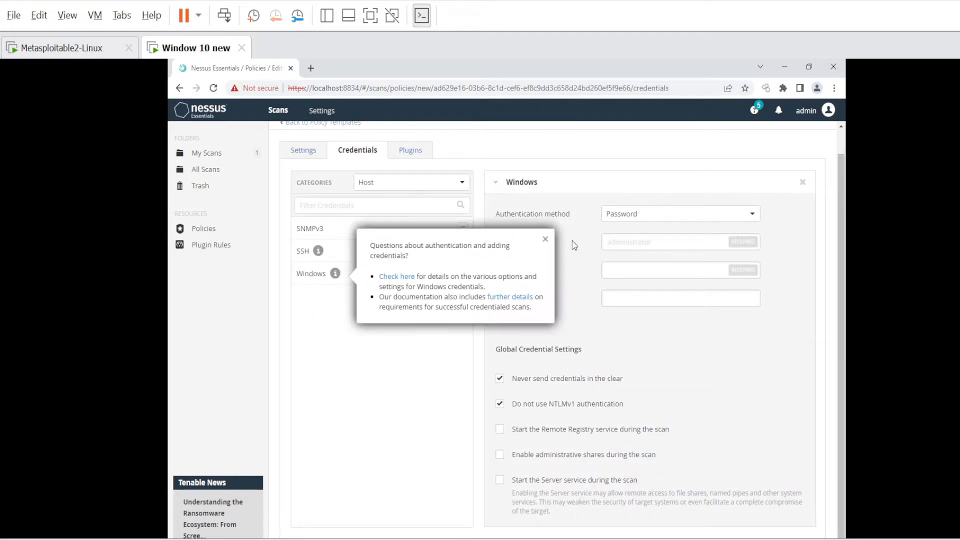
{"action": "left_click", "coordinate": [644, 237]}
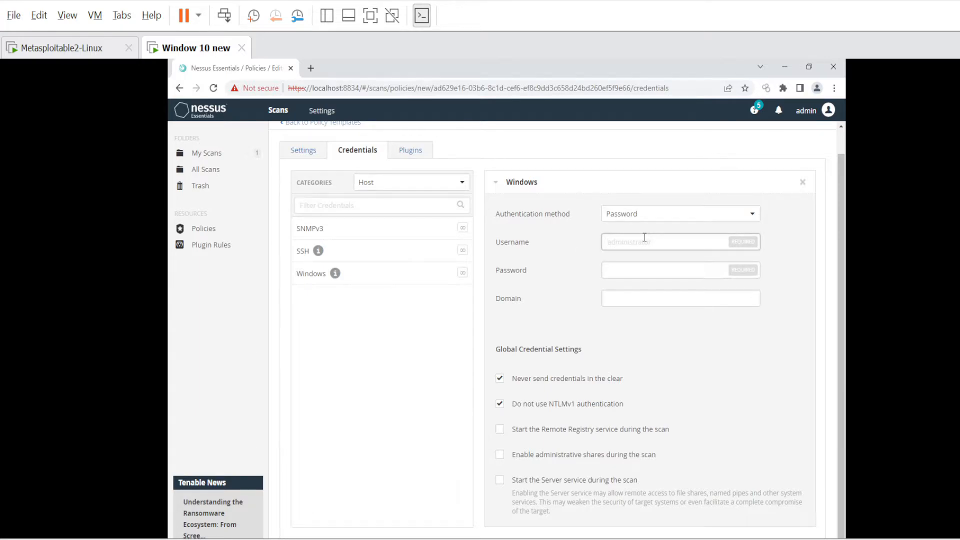
{"action": "type", "text": "admin"}
{"action": "key", "text": "Tab"}
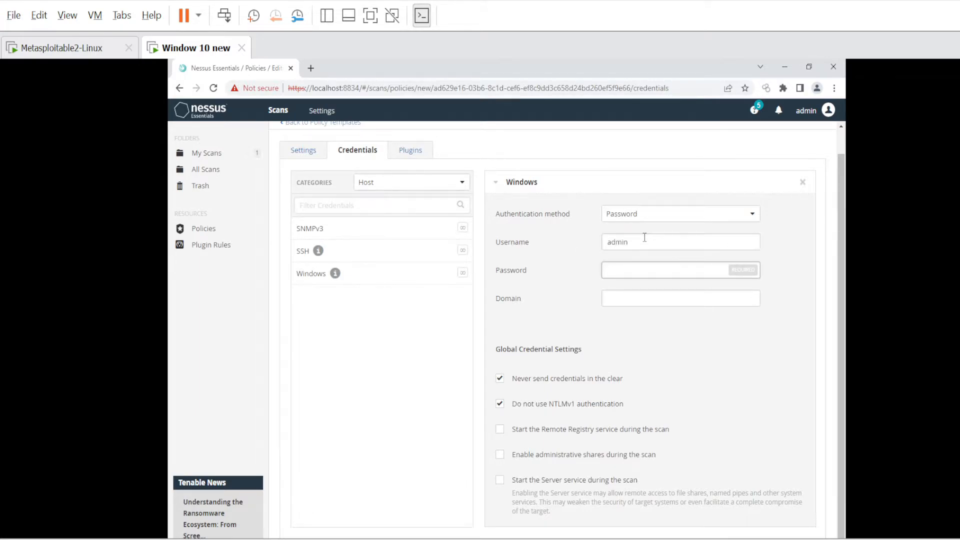
{"action": "type", "text": "admin"}
{"action": "left_click", "coordinate": [643, 295]}
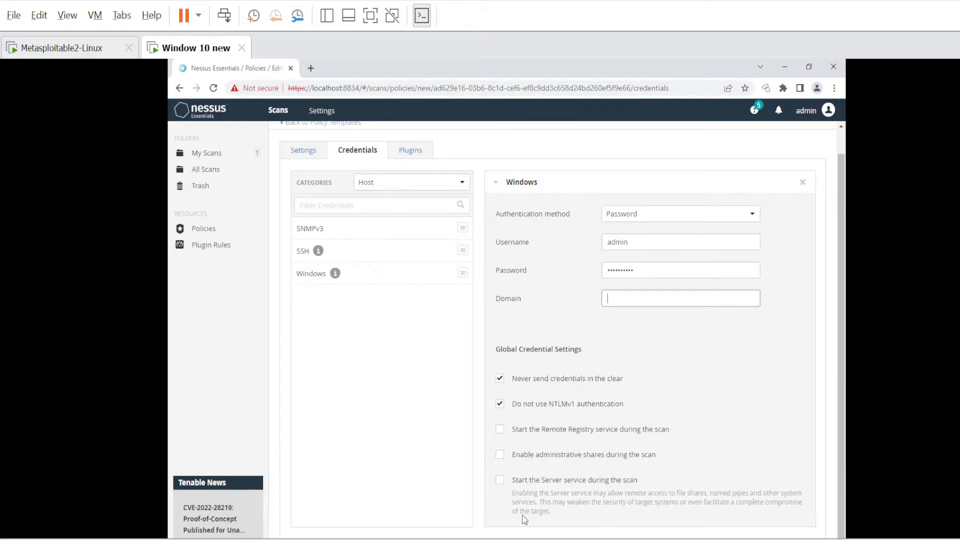
{"action": "left_click", "coordinate": [401, 150]}
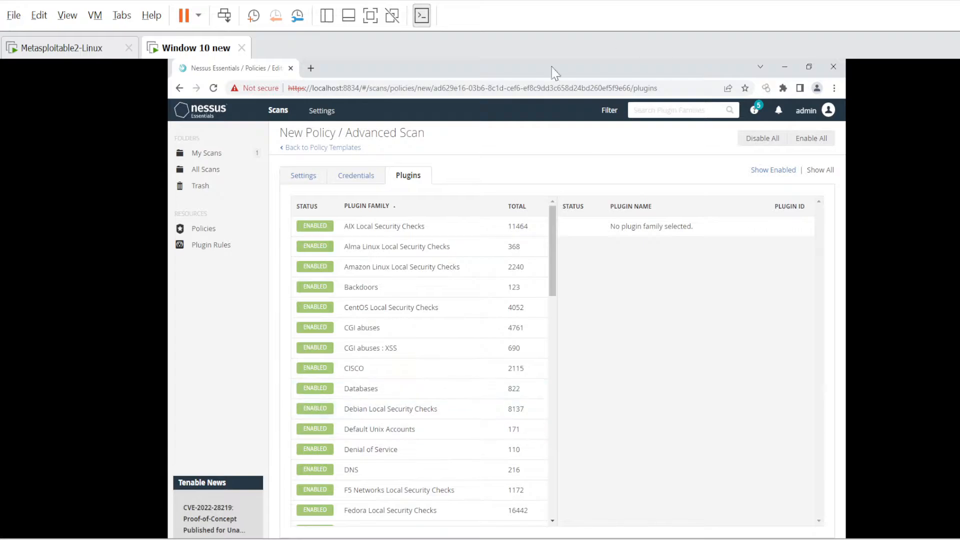
{"action": "scroll", "coordinate": [451, 390], "scroll_direction": "down", "scroll_amount": 15}
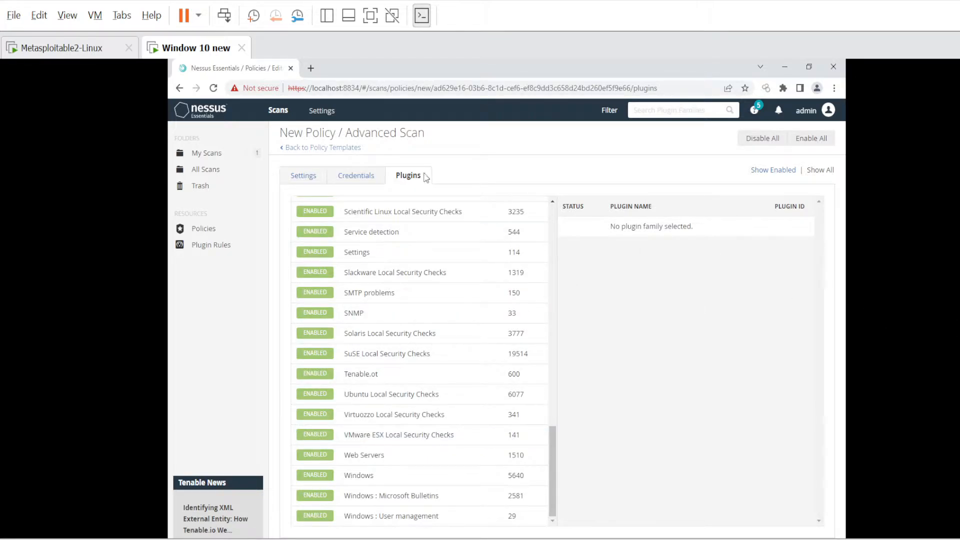
{"action": "left_click", "coordinate": [302, 178]}
{"action": "left_click", "coordinate": [353, 176]}
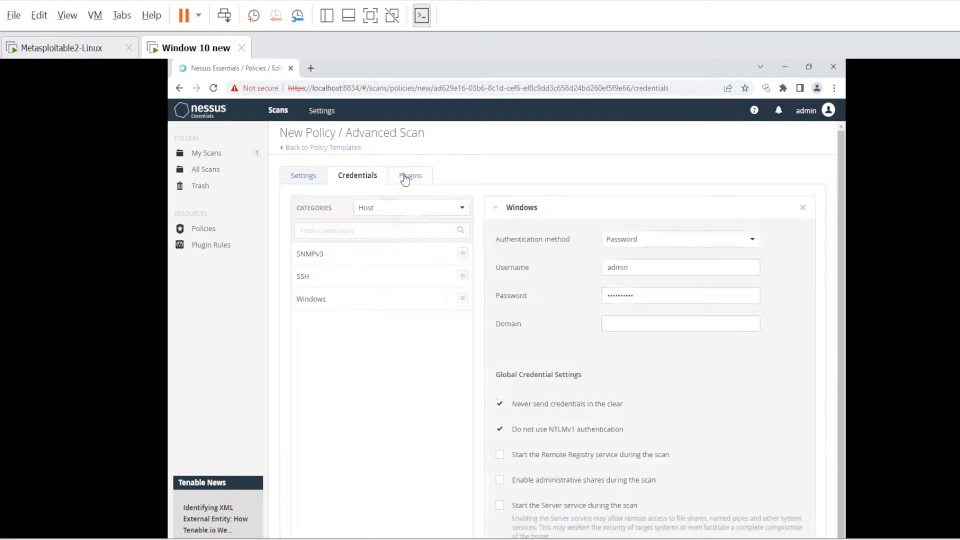
{"action": "left_click", "coordinate": [408, 176]}
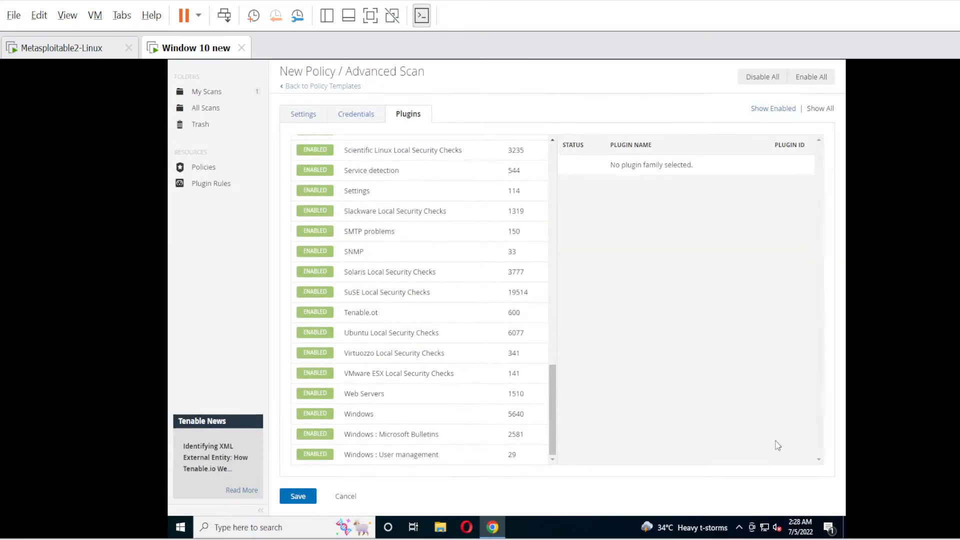
Save Policy 2, export it as Policy_2_96ws3z.nessus, and return to My Scans.
{"action": "left_click", "coordinate": [302, 499]}
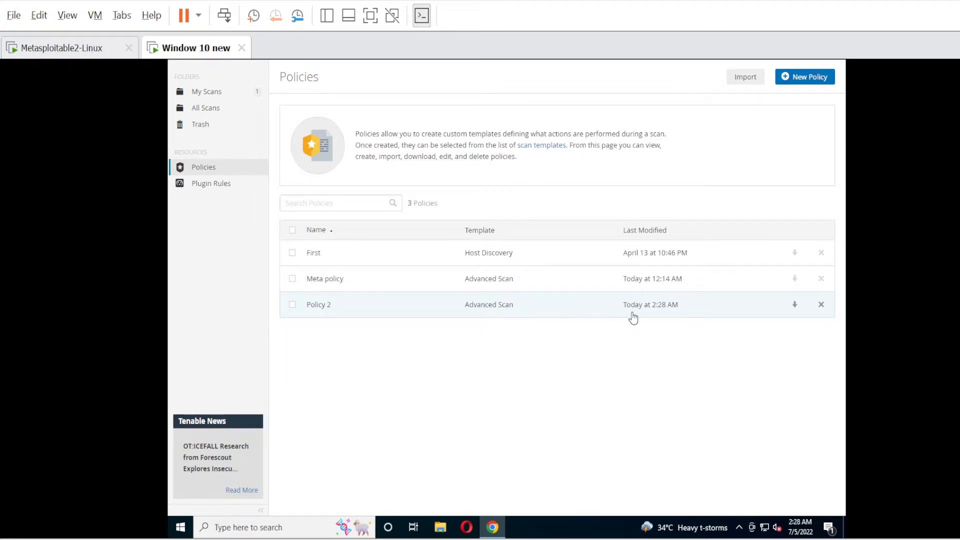
{"action": "left_click", "coordinate": [797, 308]}
{"action": "left_click", "coordinate": [424, 313]}
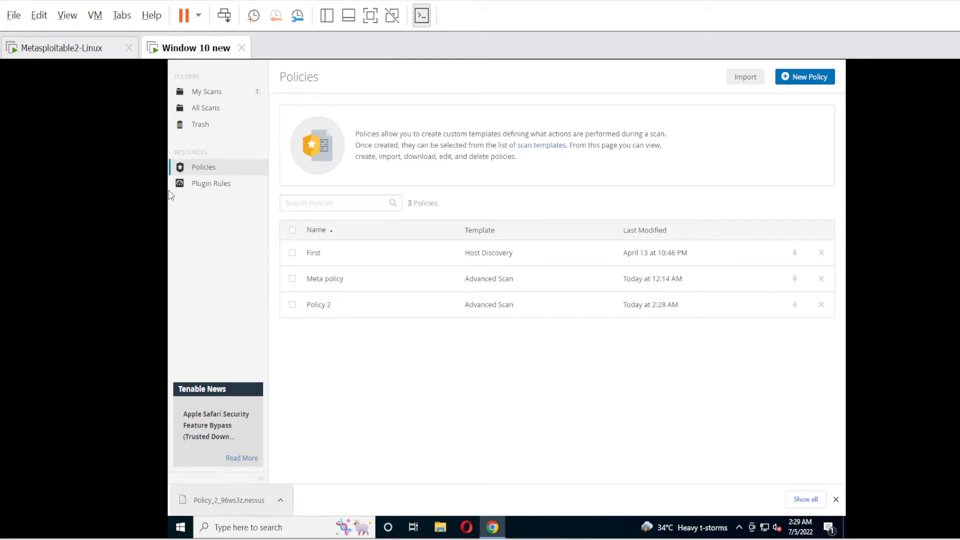
{"action": "left_click", "coordinate": [214, 99]}
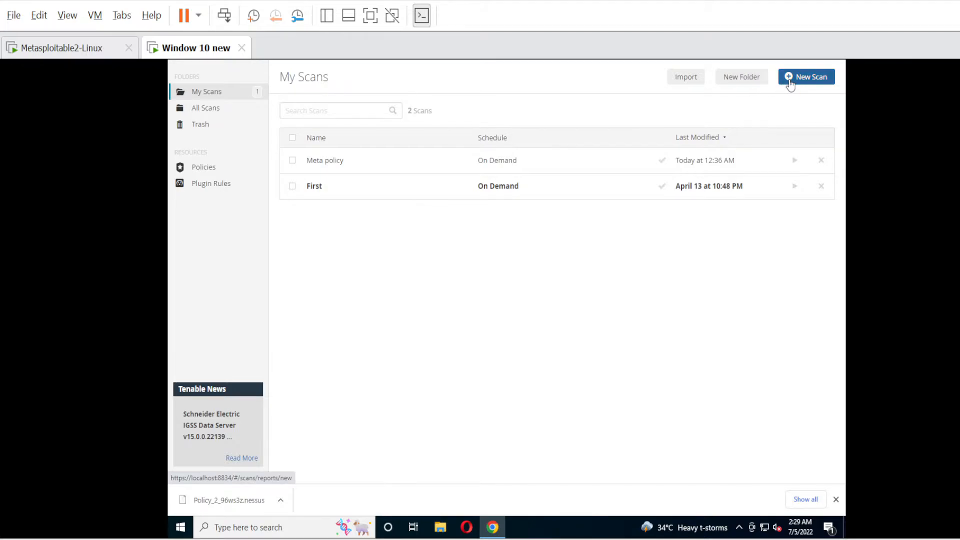
Create a new scan from the user-defined Policy 2 template.
{"action": "left_click", "coordinate": [821, 78]}
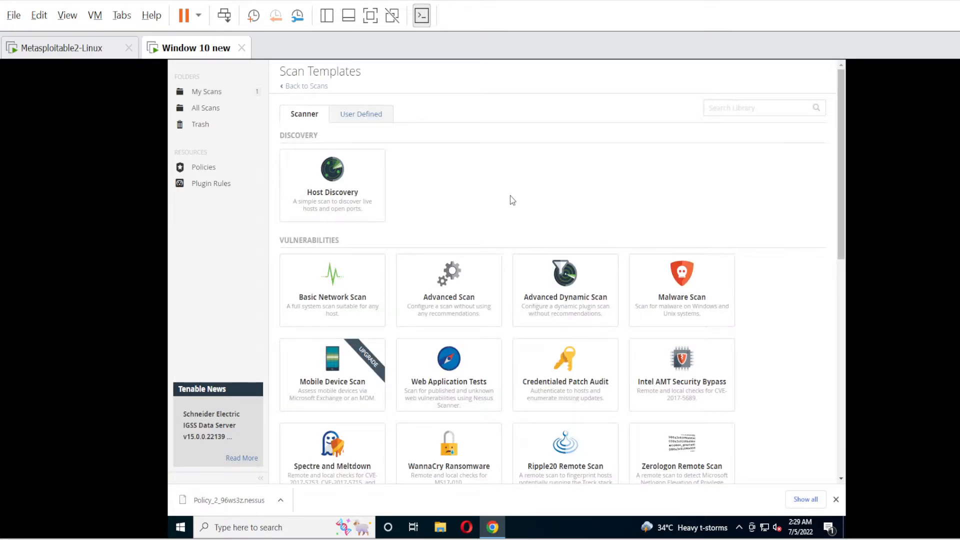
{"action": "left_click", "coordinate": [354, 120]}
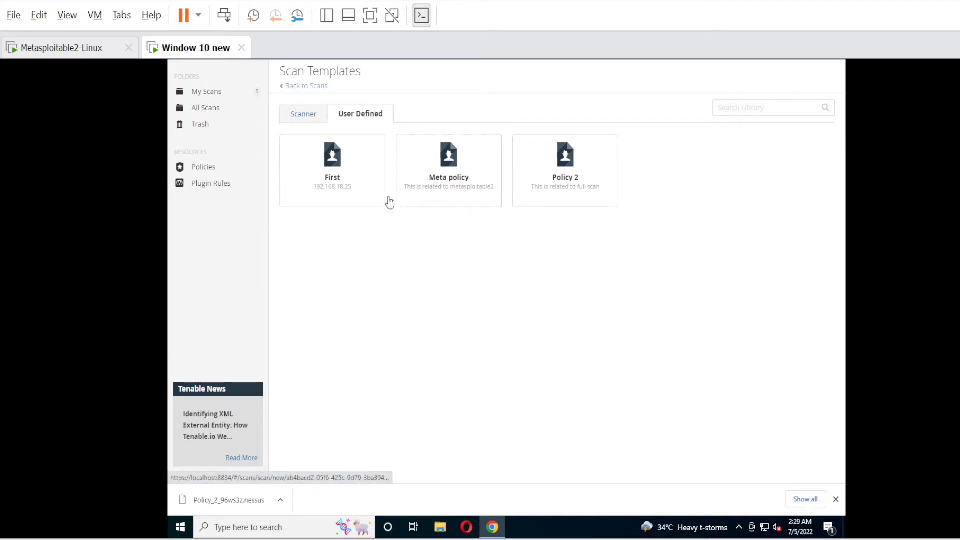
{"action": "left_click", "coordinate": [569, 171]}
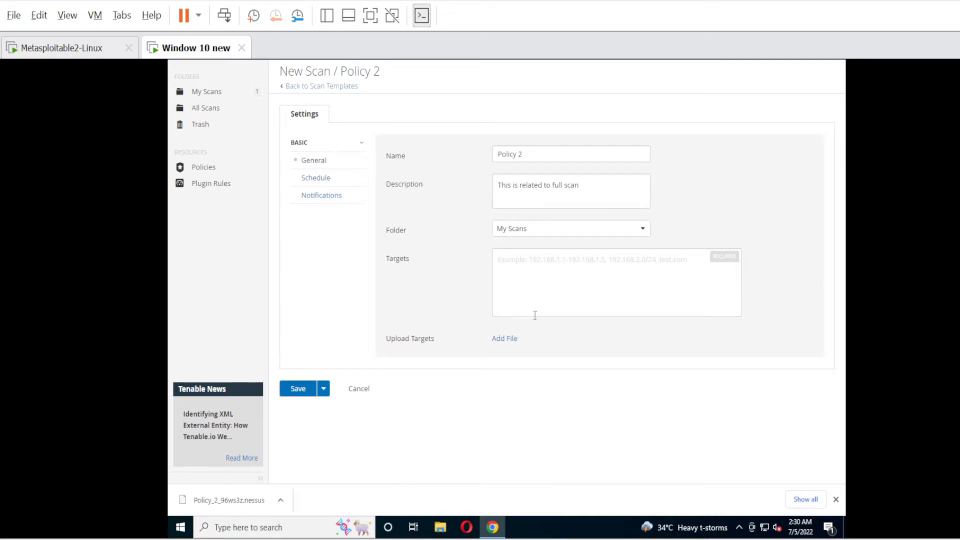
Keep the Policy 2 name and description, with the folder left as My Scans.
{"action": "left_click_drag", "start_coordinate": [530, 155], "coordinate": [479, 157]}
{"action": "left_click", "coordinate": [524, 155]}
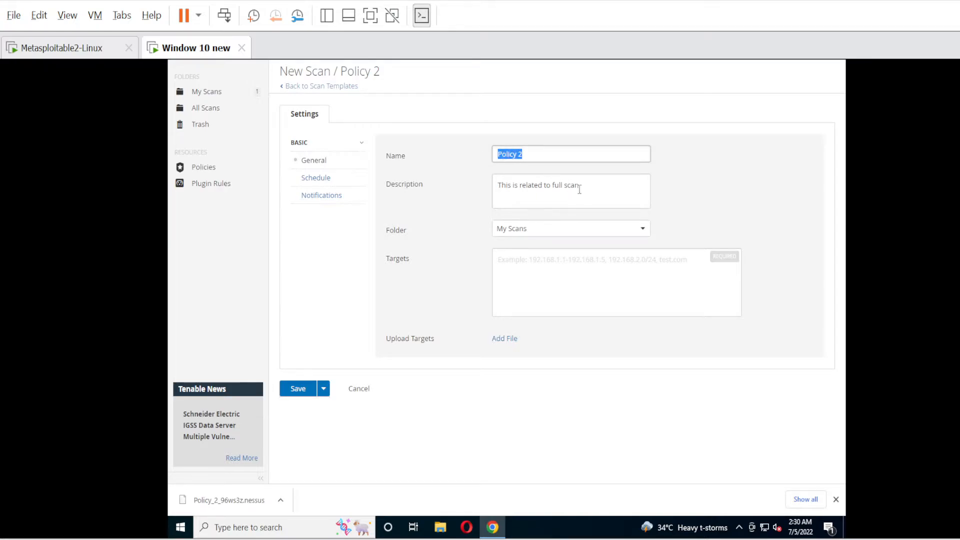
{"action": "left_click_drag", "start_coordinate": [507, 187], "coordinate": [574, 210]}
{"action": "left_click", "coordinate": [538, 236]}
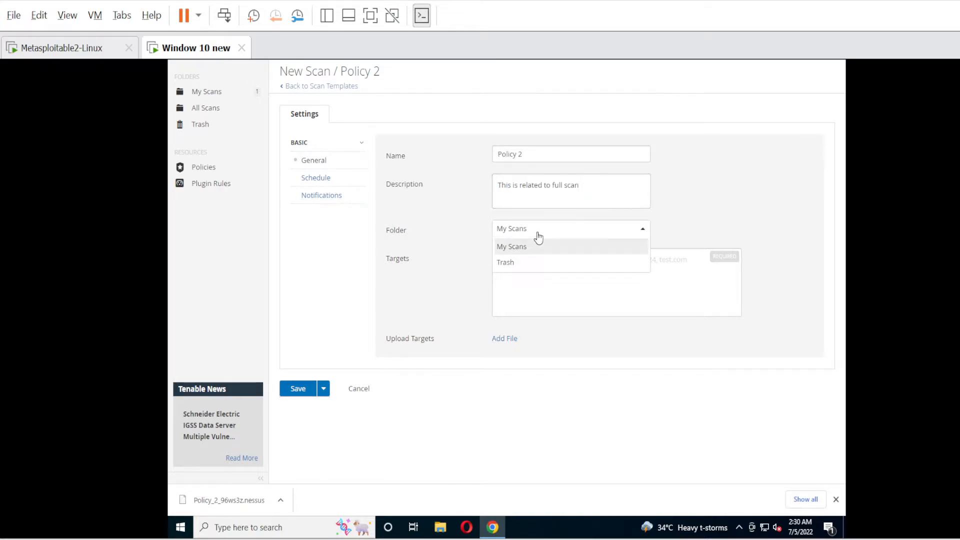
{"action": "left_click", "coordinate": [539, 236]}
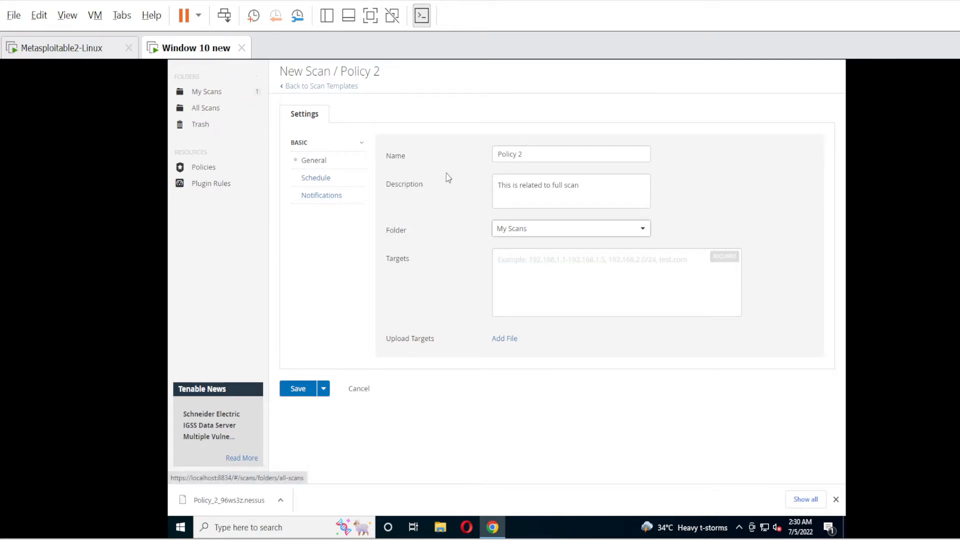
Enter 192.168.18.216 as the scan target without uploading a targets file.
{"action": "left_click", "coordinate": [517, 271]}
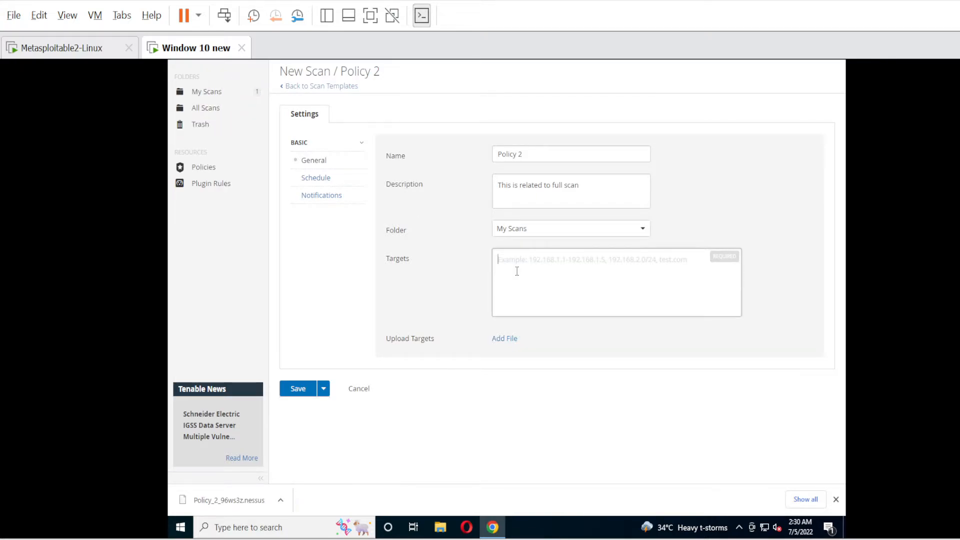
{"action": "type", "text": "192"}
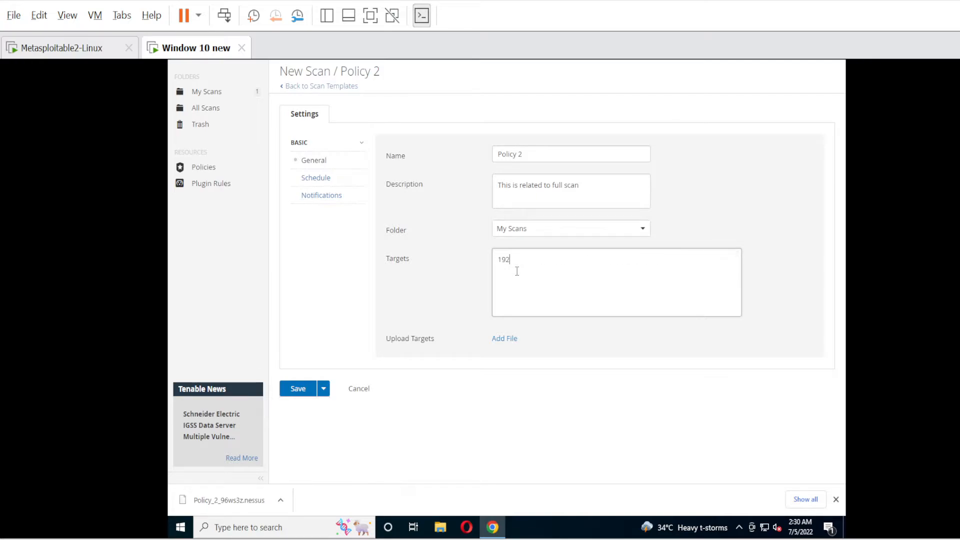
{"action": "type", "text": ".168.18.216"}
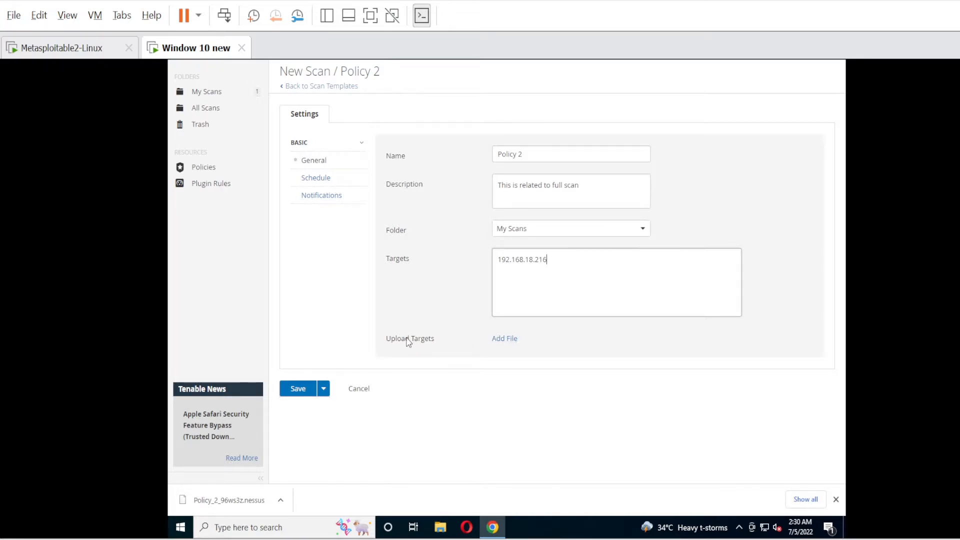
{"action": "left_click", "coordinate": [504, 346]}
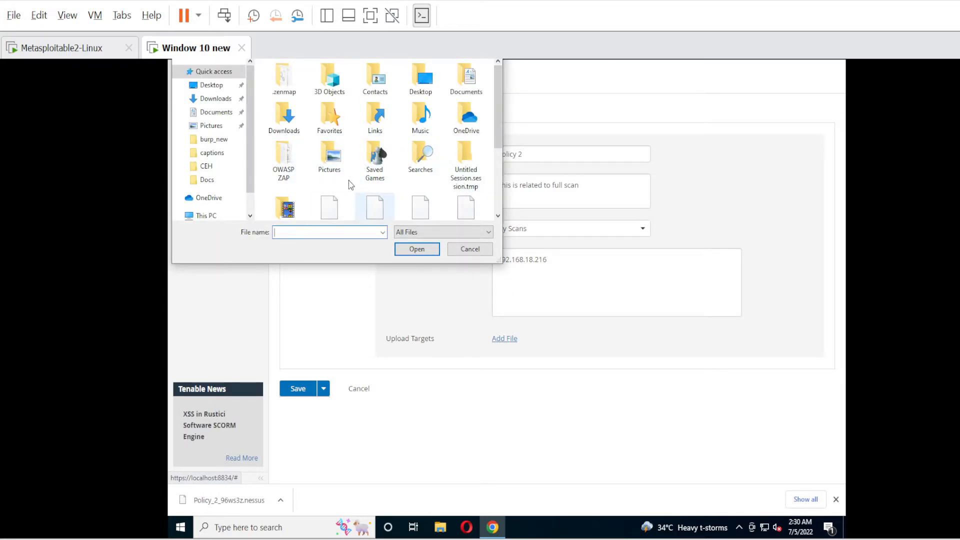
{"action": "left_click", "coordinate": [470, 249]}
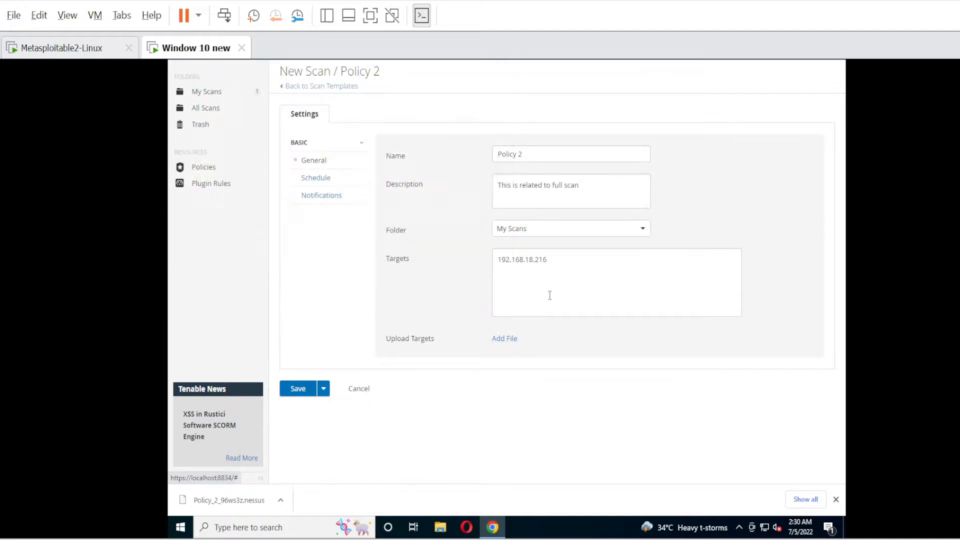
{"action": "left_click_drag", "start_coordinate": [547, 260], "coordinate": [501, 267]}
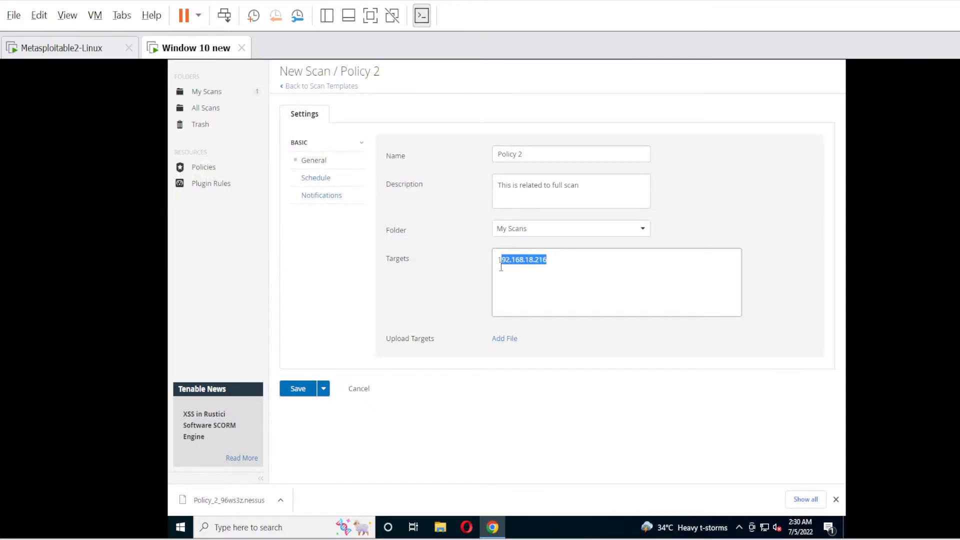
{"action": "left_click", "coordinate": [550, 302]}
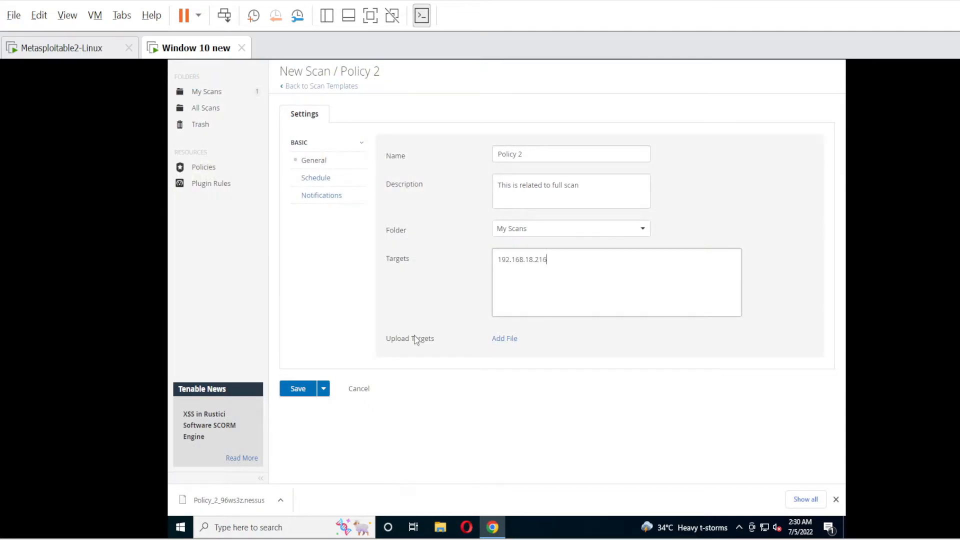
{"action": "left_click", "coordinate": [324, 389]}
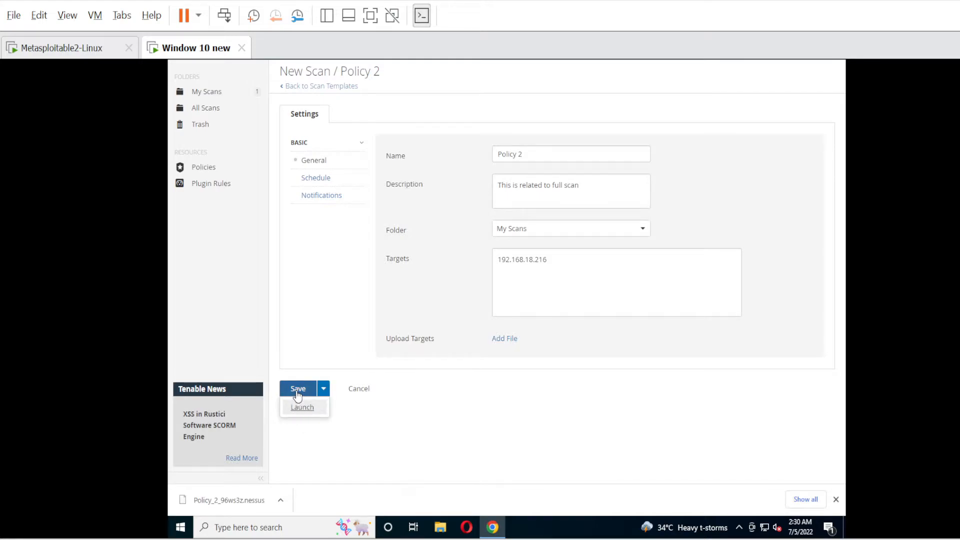
Save the Policy 2 scan and launch it from the My Scans list.
{"action": "left_click", "coordinate": [297, 391]}
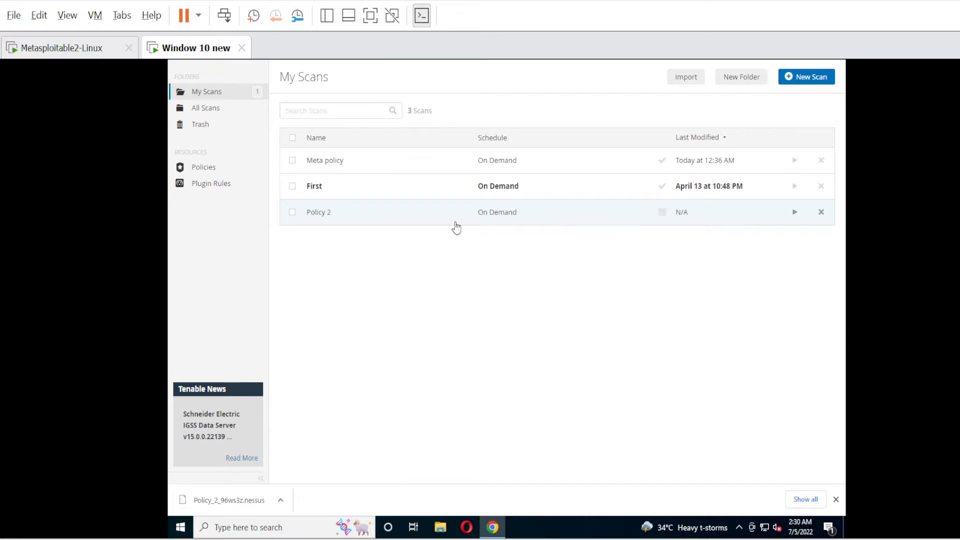
{"action": "left_click", "coordinate": [794, 213]}
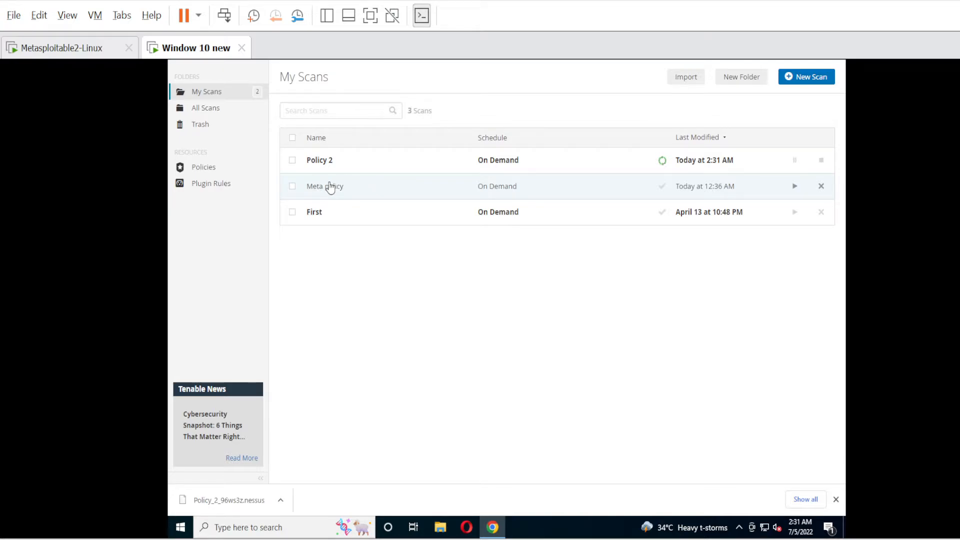
Open Meta policy's results and view its 3 remediations: BIND upgrade, Samba upgrade, UnrealIRCd reinstall.
{"action": "left_click", "coordinate": [494, 191]}
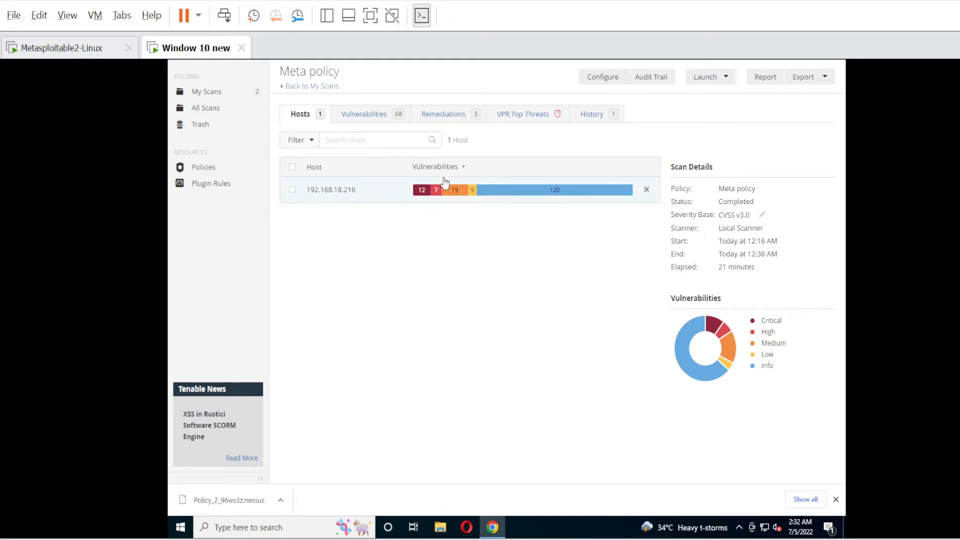
{"action": "left_click", "coordinate": [467, 172]}
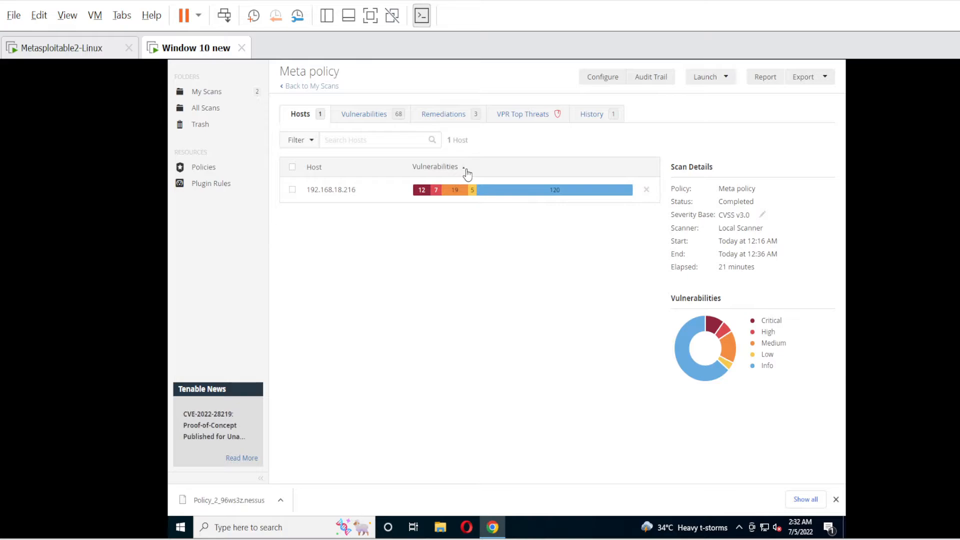
{"action": "left_click", "coordinate": [353, 116]}
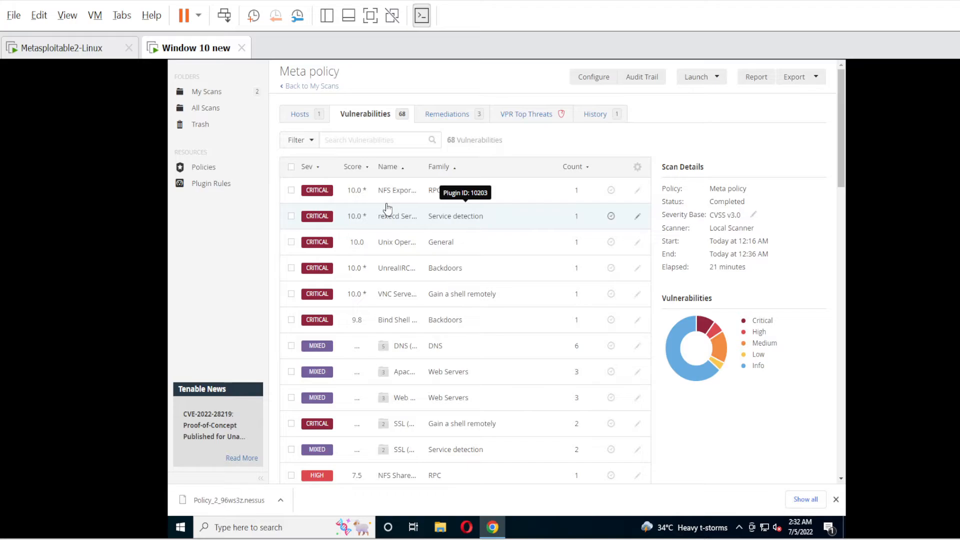
{"action": "left_click", "coordinate": [446, 119]}
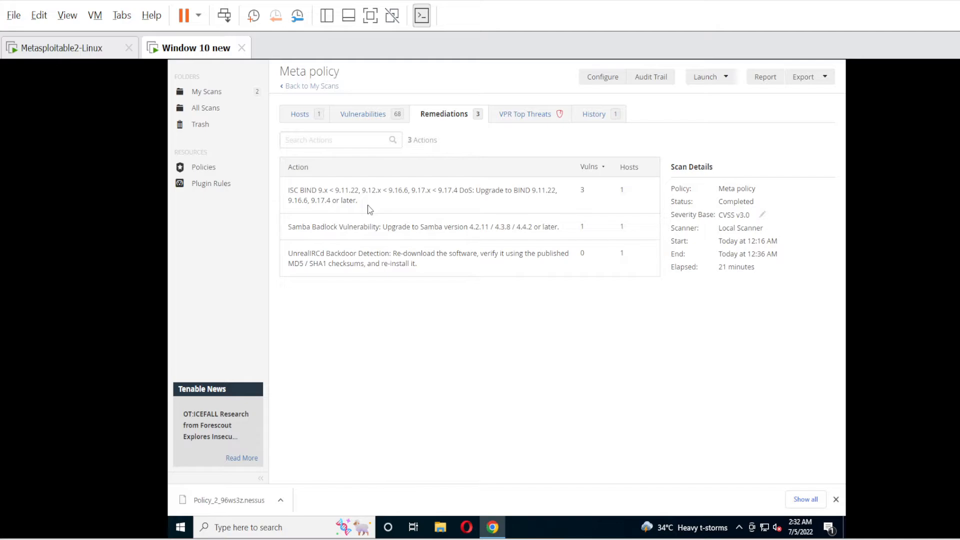
Review Meta policy's run history, scan details and severity chart, then show VPR Top Threats.
{"action": "left_click", "coordinate": [590, 116]}
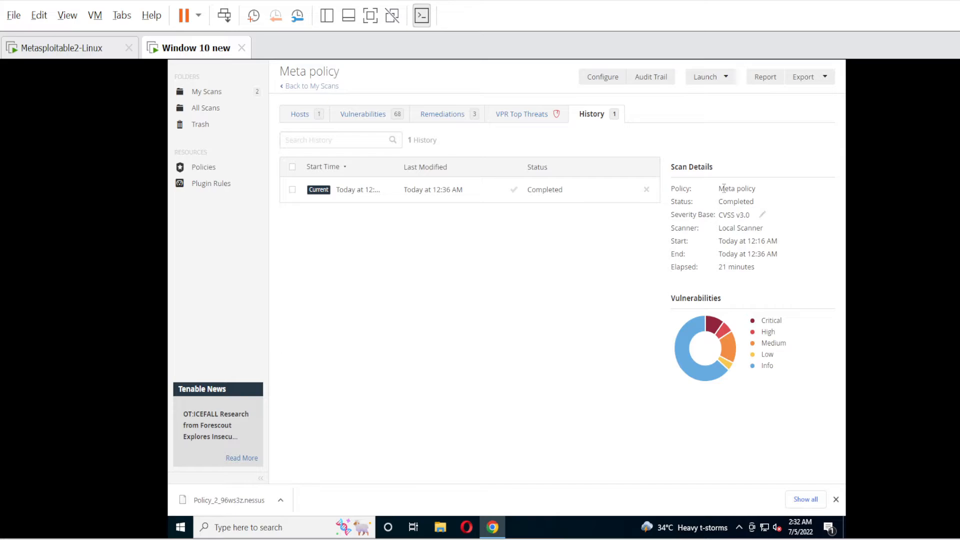
{"action": "left_click_drag", "start_coordinate": [720, 188], "coordinate": [758, 284]}
{"action": "left_click", "coordinate": [725, 269]}
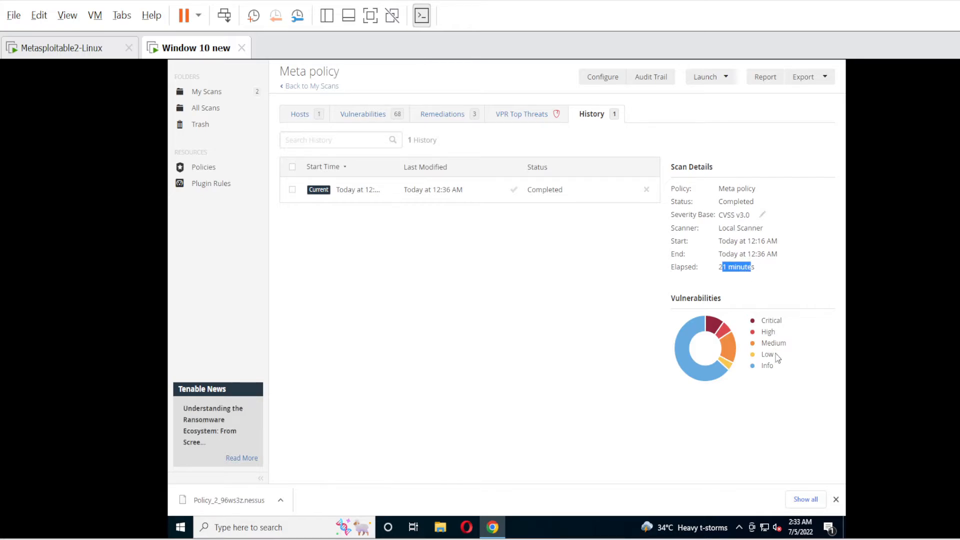
{"action": "mouse_move", "coordinate": [717, 356]}
{"action": "mouse_move", "coordinate": [766, 325]}
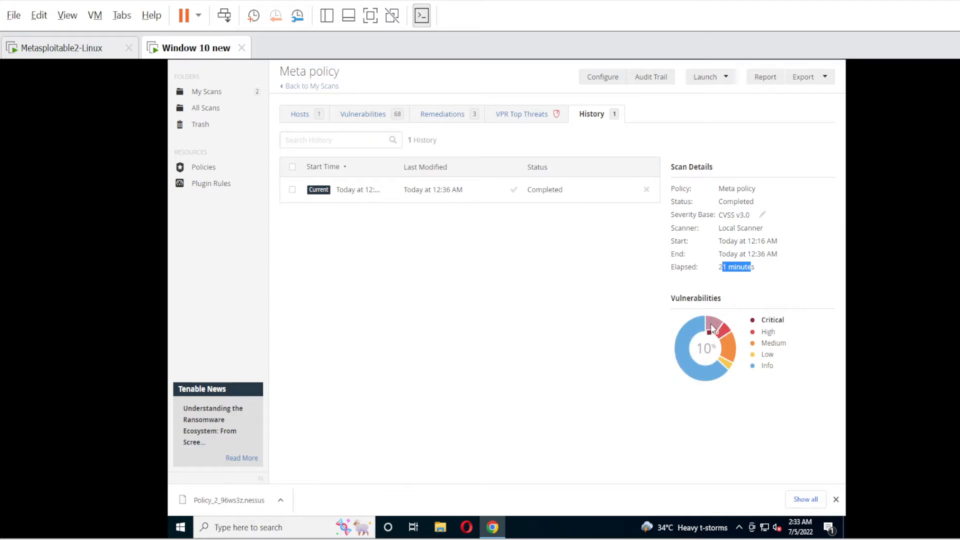
{"action": "mouse_move", "coordinate": [724, 331]}
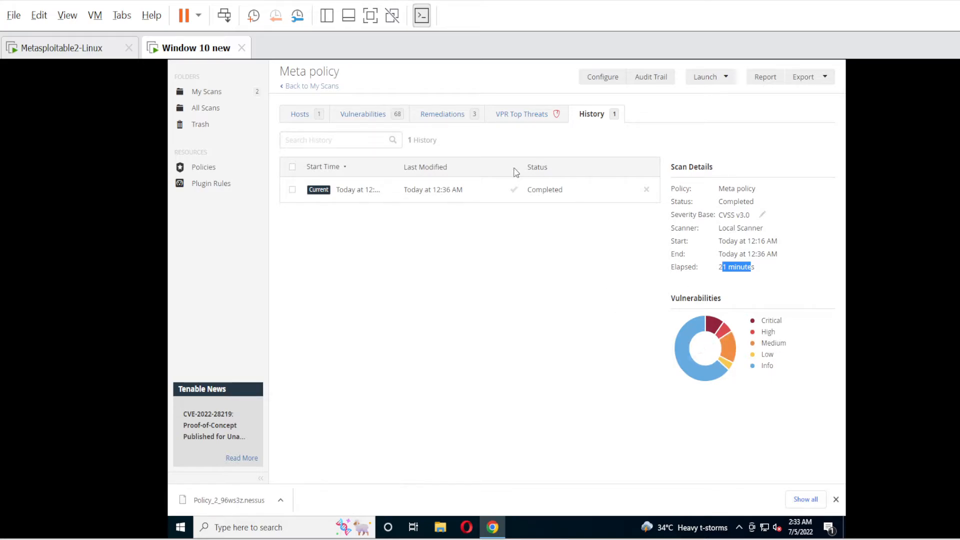
{"action": "left_click", "coordinate": [513, 125]}
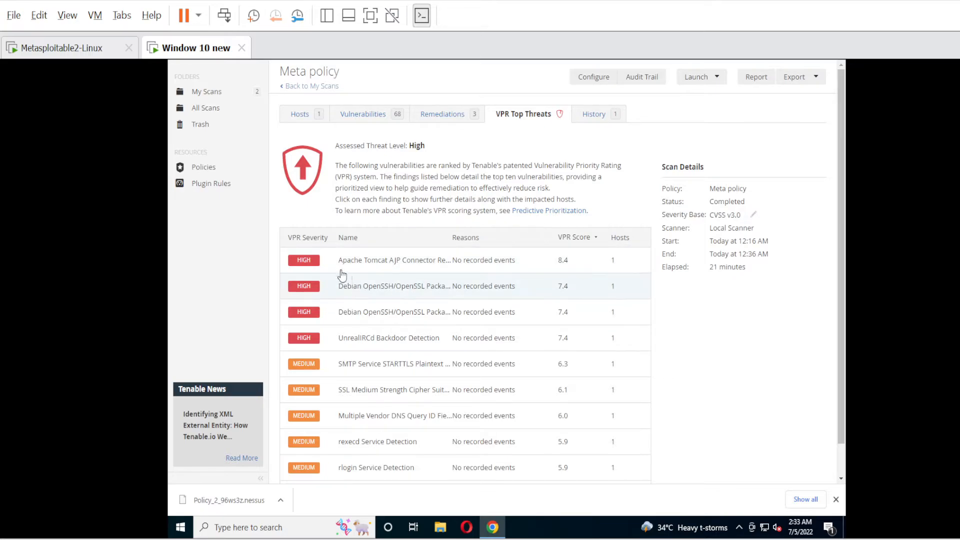
Open the Apache Tomcat AJP Connector (Ghostcat) threat details for host 192.168.18.216.
{"action": "left_click", "coordinate": [311, 262]}
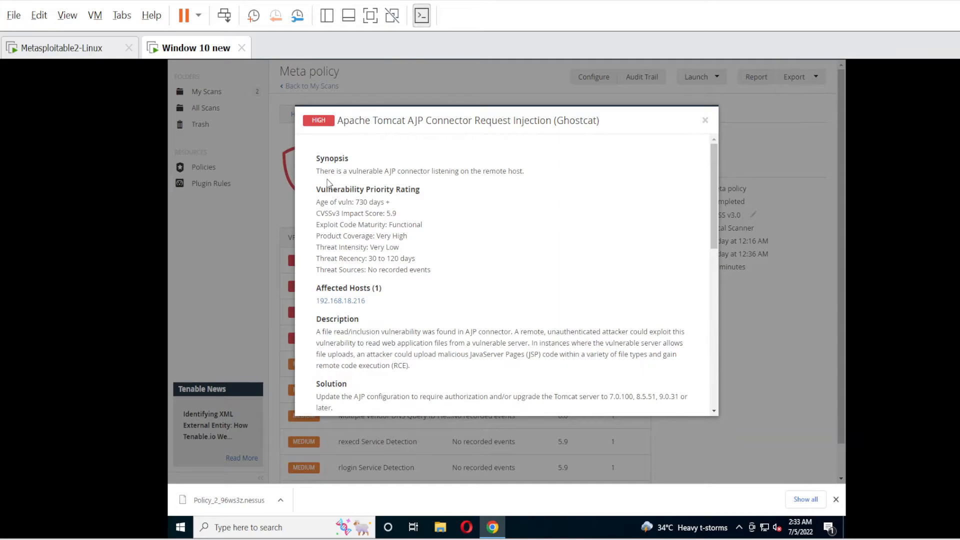
{"action": "left_click_drag", "start_coordinate": [320, 171], "coordinate": [489, 170]}
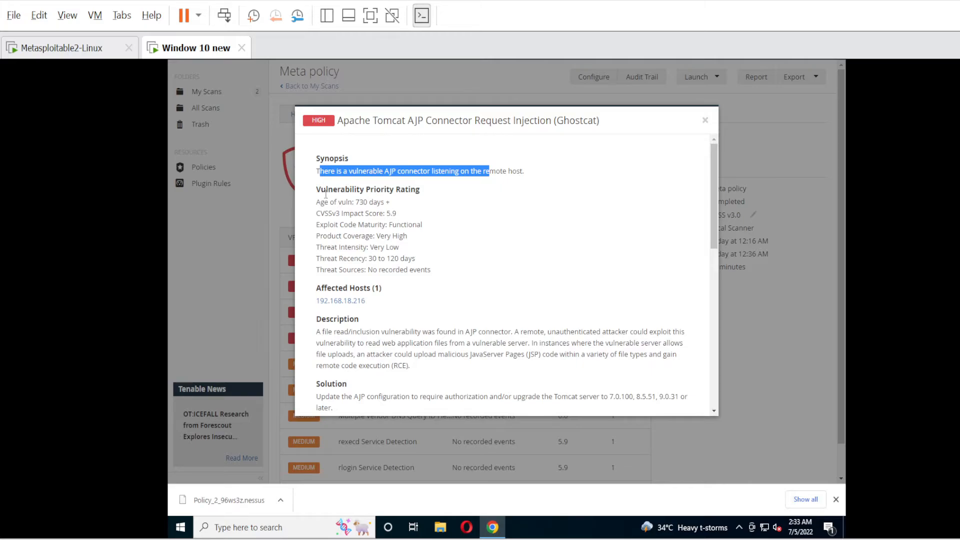
{"action": "left_click_drag", "start_coordinate": [317, 193], "coordinate": [431, 283]}
{"action": "left_click", "coordinate": [431, 278]}
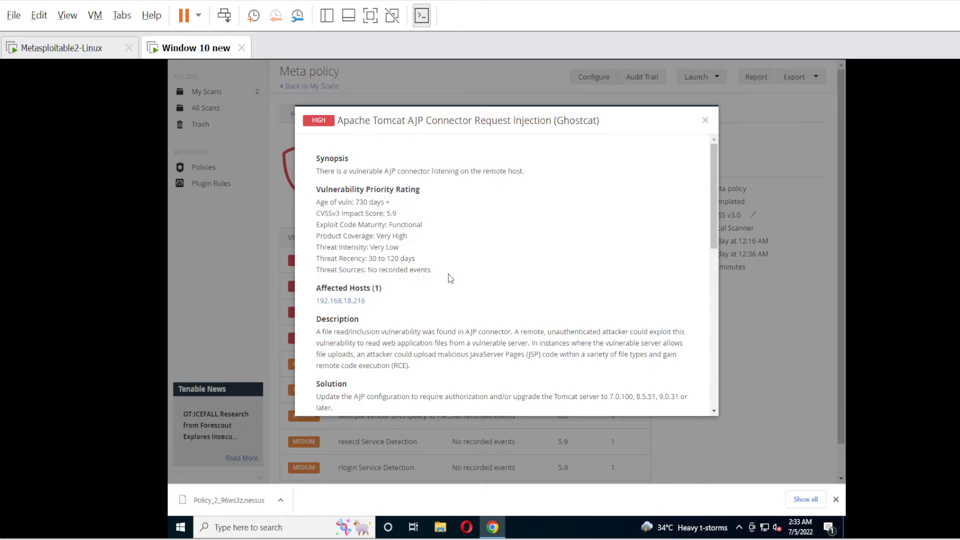
{"action": "scroll", "coordinate": [385, 304], "scroll_direction": "down", "scroll_amount": 1}
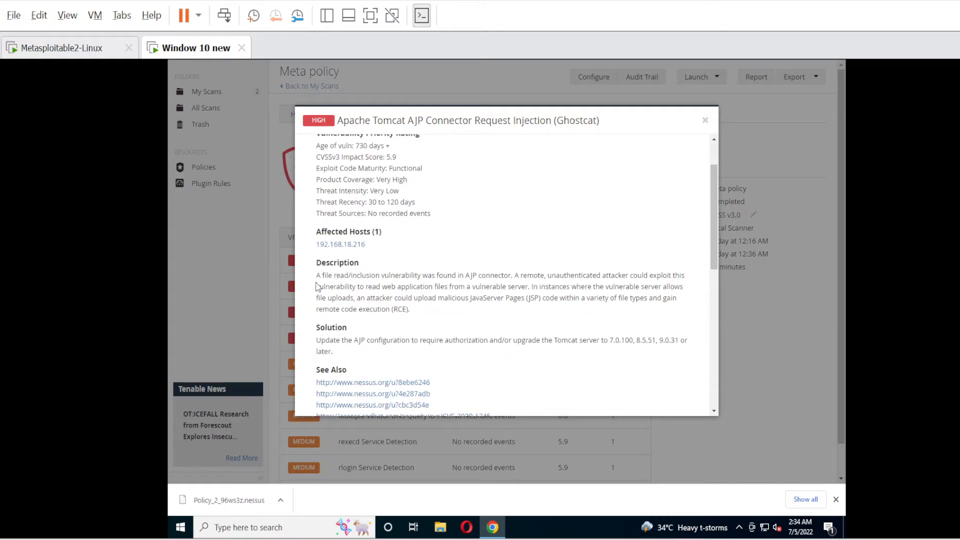
{"action": "left_click_drag", "start_coordinate": [316, 275], "coordinate": [414, 313]}
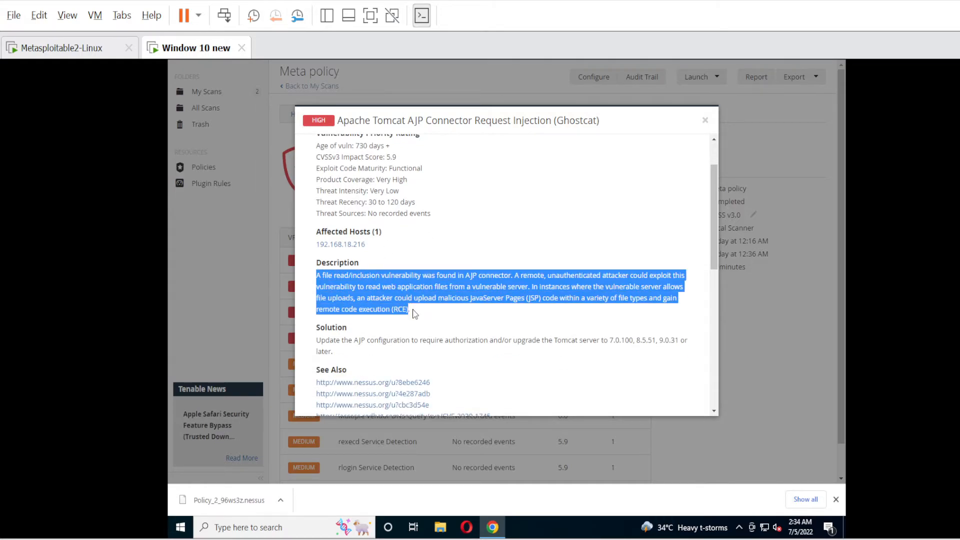
{"action": "left_click", "coordinate": [376, 302]}
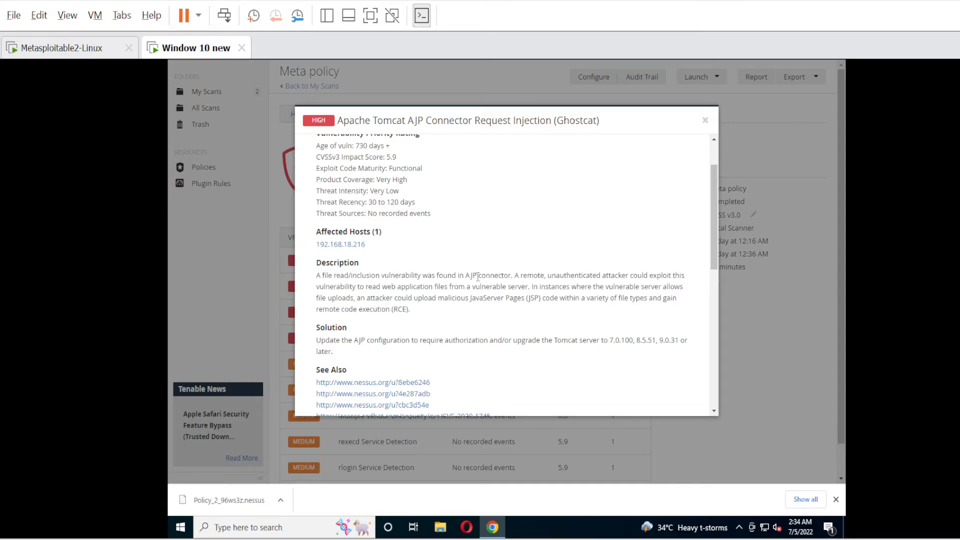
{"action": "left_click_drag", "start_coordinate": [460, 275], "coordinate": [552, 298]}
{"action": "left_click", "coordinate": [552, 298]}
{"action": "scroll", "coordinate": [339, 282], "scroll_direction": "down", "scroll_amount": 1}
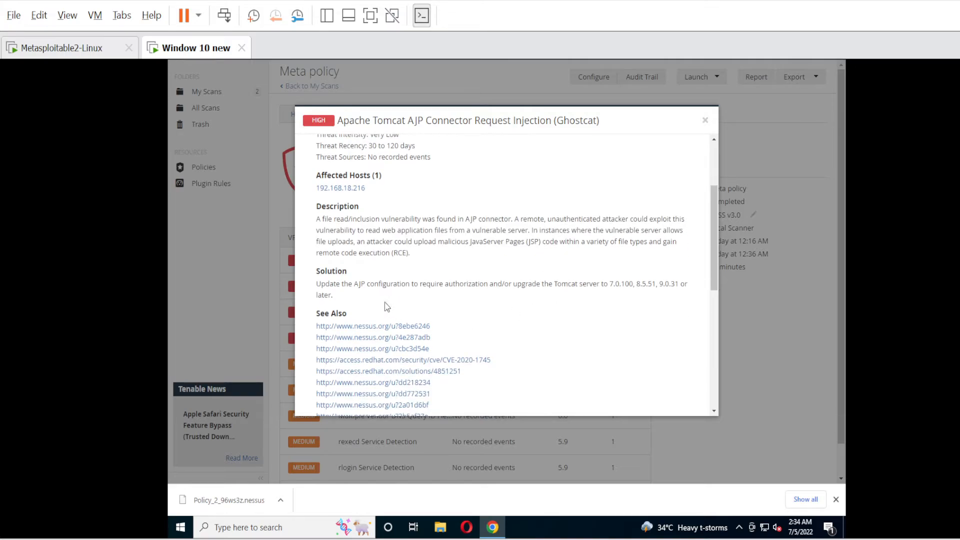
{"action": "left_click_drag", "start_coordinate": [317, 284], "coordinate": [436, 284]}
{"action": "scroll", "coordinate": [398, 344], "scroll_direction": "down", "scroll_amount": 2}
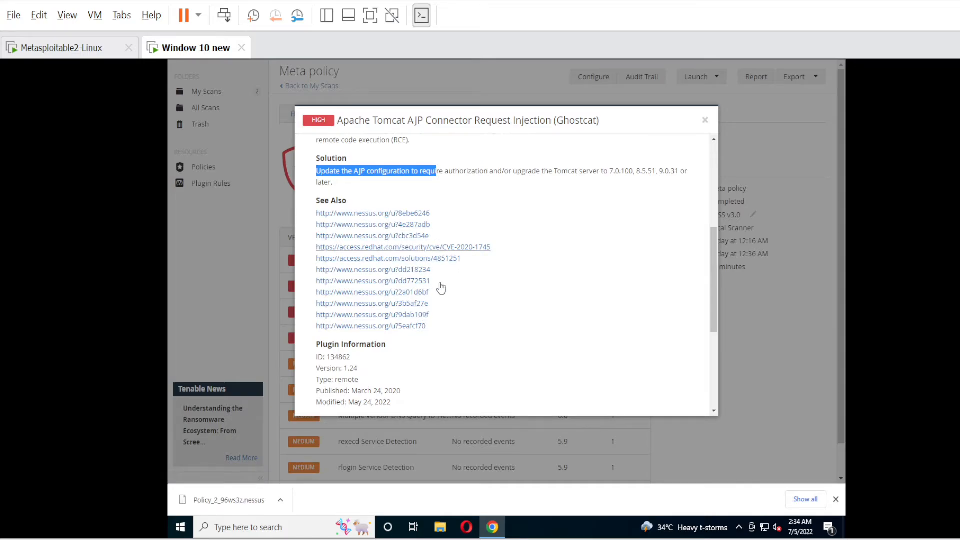
{"action": "scroll", "coordinate": [368, 360], "scroll_direction": "down", "scroll_amount": 1}
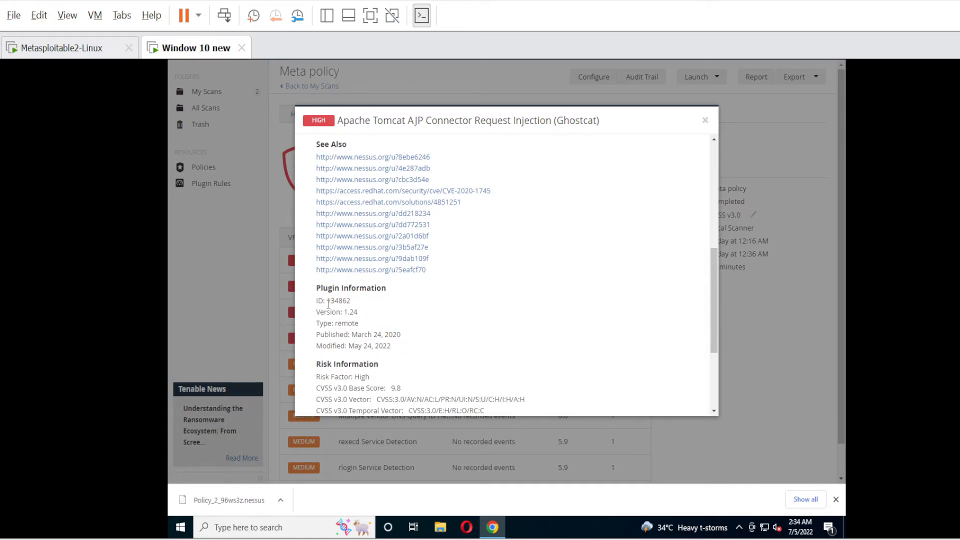
{"action": "left_click_drag", "start_coordinate": [316, 300], "coordinate": [406, 353]}
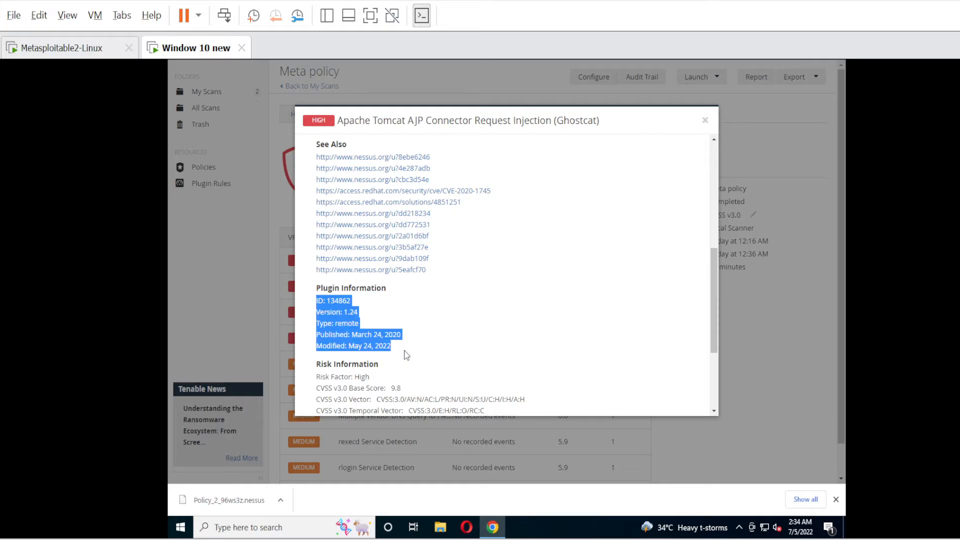
{"action": "left_click", "coordinate": [406, 355]}
{"action": "scroll", "coordinate": [404, 355], "scroll_direction": "down", "scroll_amount": 2}
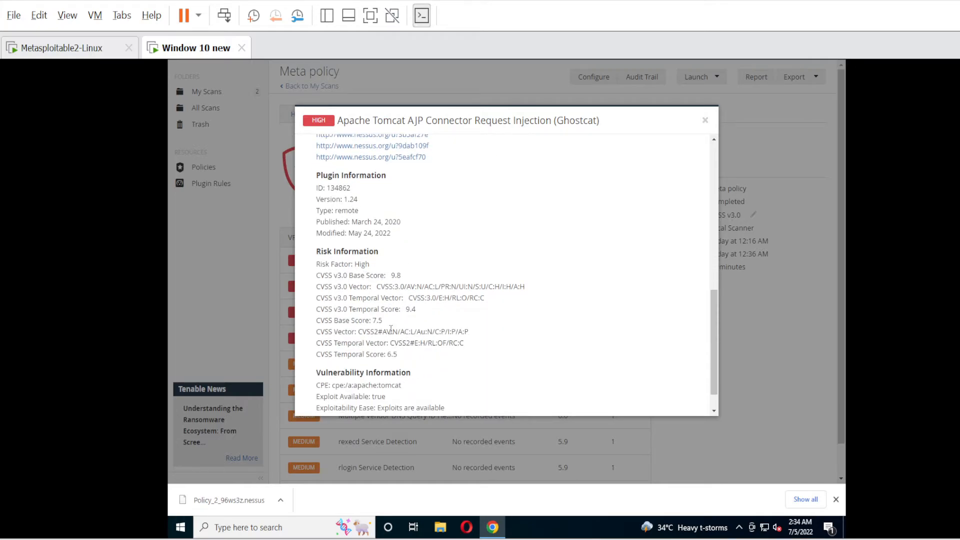
{"action": "scroll", "coordinate": [389, 373], "scroll_direction": "down", "scroll_amount": 1}
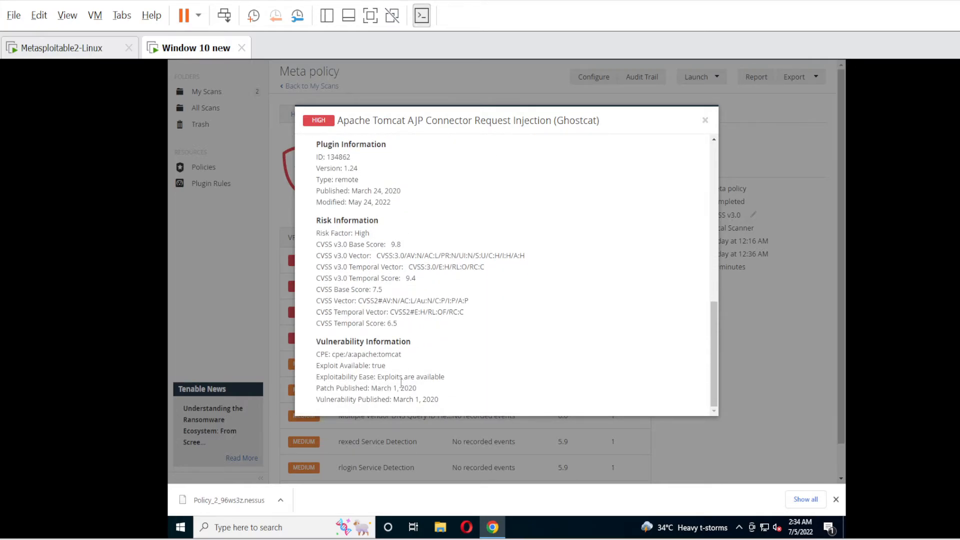
{"action": "left_click", "coordinate": [705, 120]}
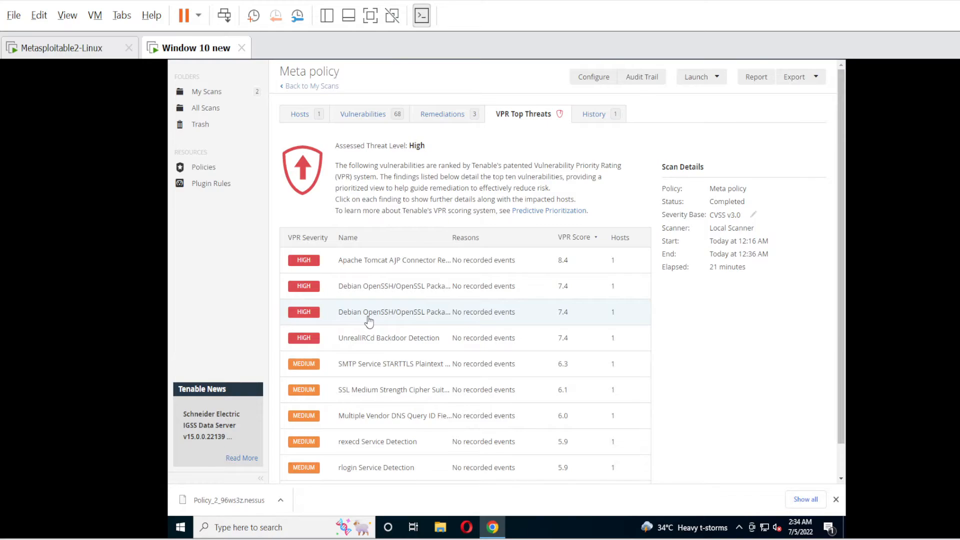
{"action": "left_click", "coordinate": [378, 365]}
{"action": "scroll", "coordinate": [391, 295], "scroll_direction": "down", "scroll_amount": 5}
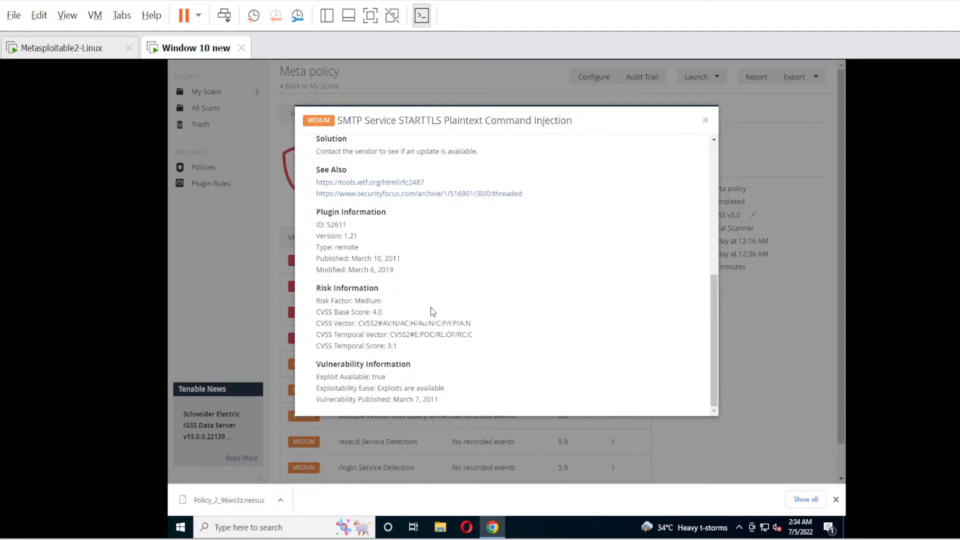
{"action": "left_click", "coordinate": [705, 120]}
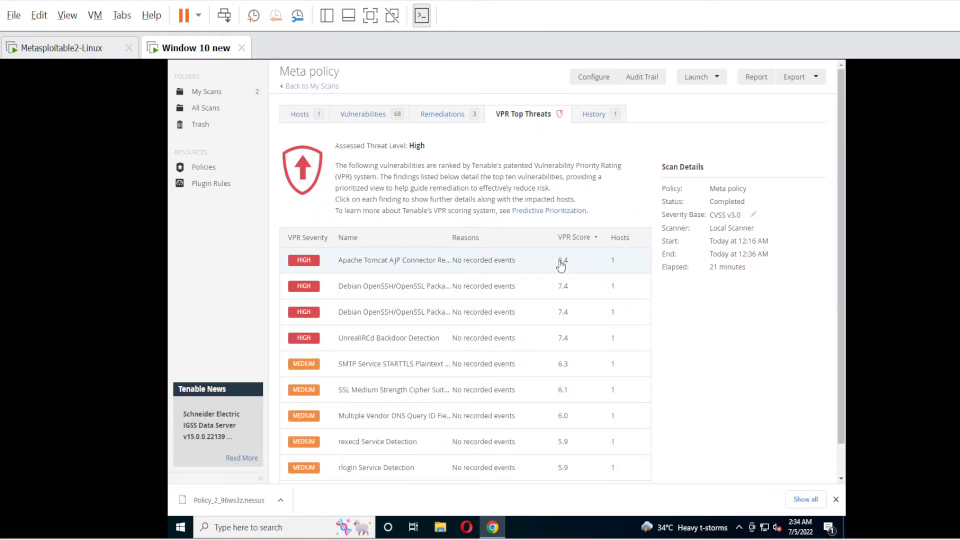
{"action": "scroll", "coordinate": [568, 341], "scroll_direction": "down", "scroll_amount": 1}
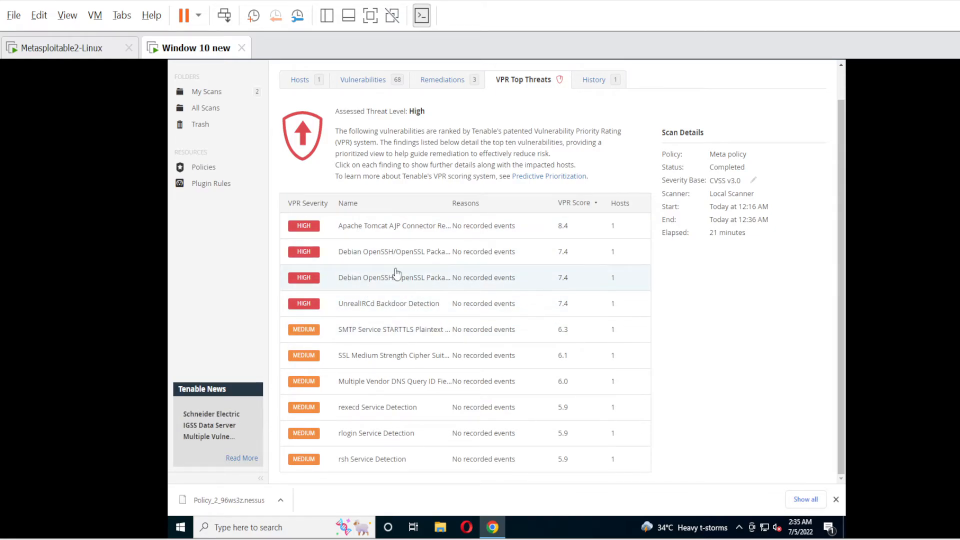
{"action": "scroll", "coordinate": [395, 272], "scroll_direction": "up", "scroll_amount": 1}
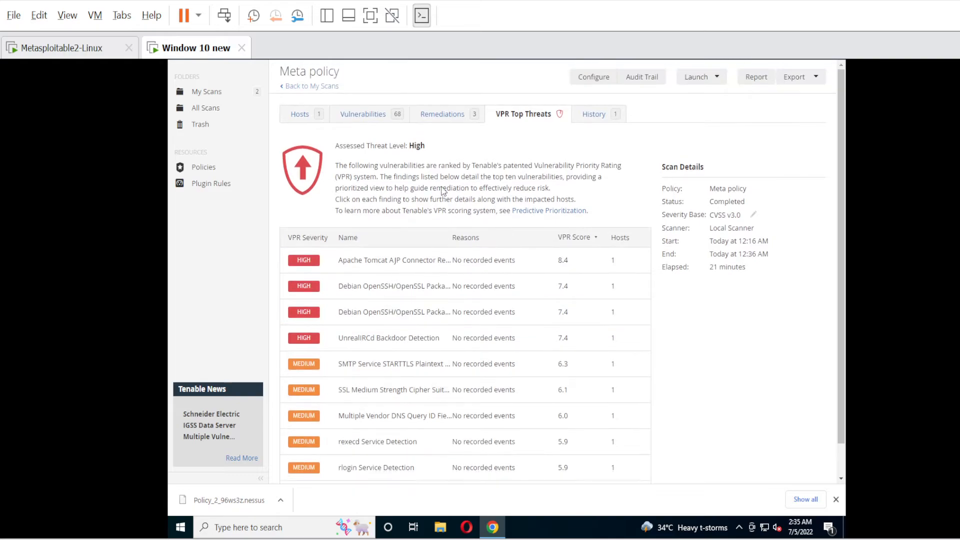
Return to the 68-finding Vulnerabilities list and open NFS Exported Share Information Disclosure.
{"action": "left_click", "coordinate": [361, 120]}
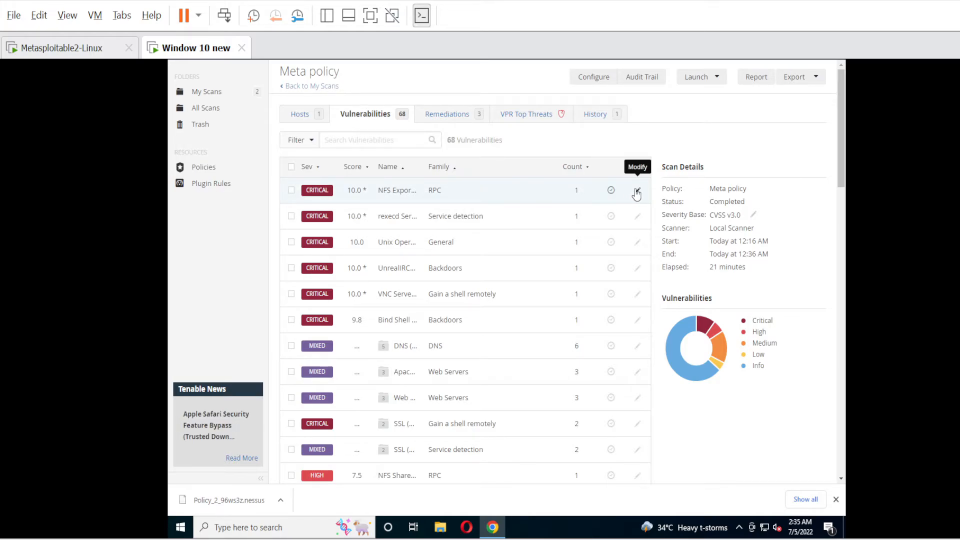
{"action": "left_click", "coordinate": [320, 193]}
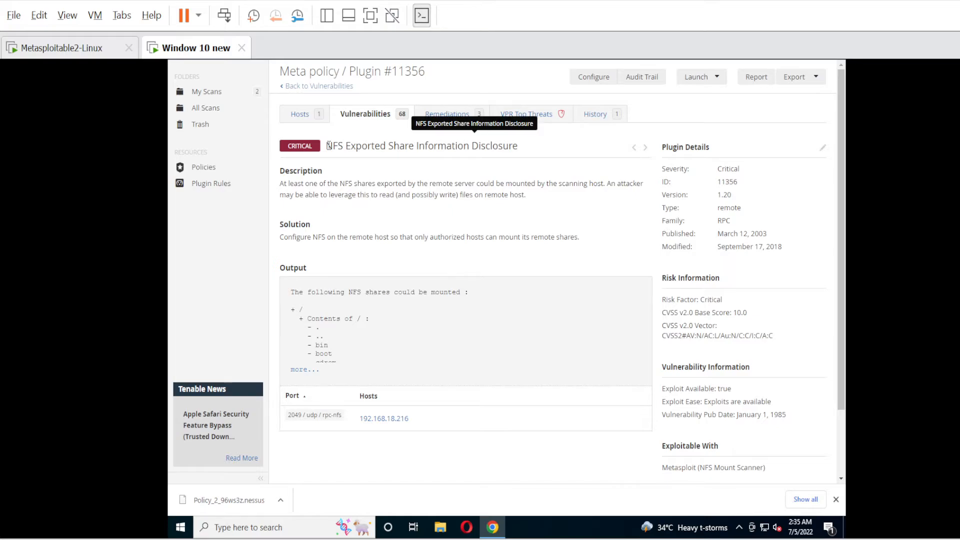
{"action": "left_click_drag", "start_coordinate": [328, 146], "coordinate": [527, 153]}
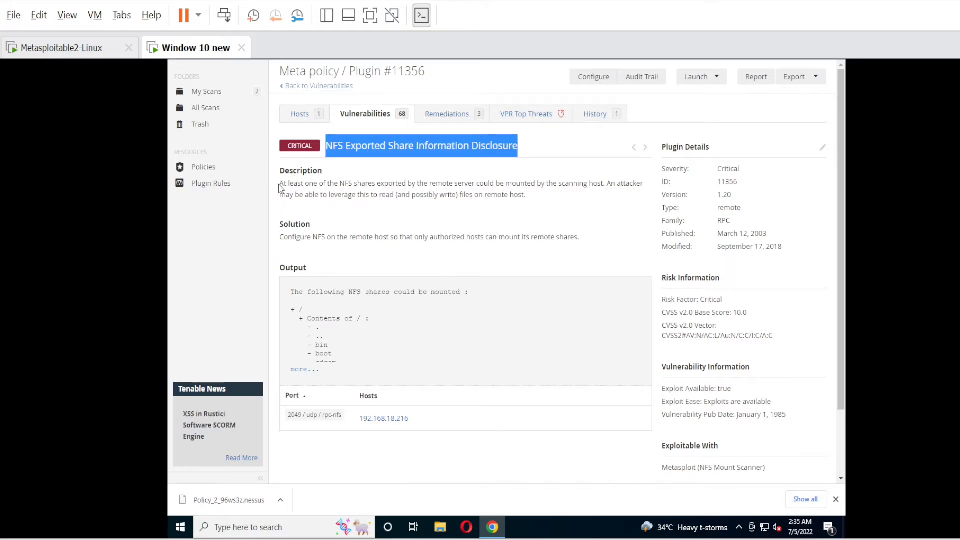
{"action": "left_click_drag", "start_coordinate": [281, 185], "coordinate": [531, 204]}
{"action": "left_click", "coordinate": [347, 200]}
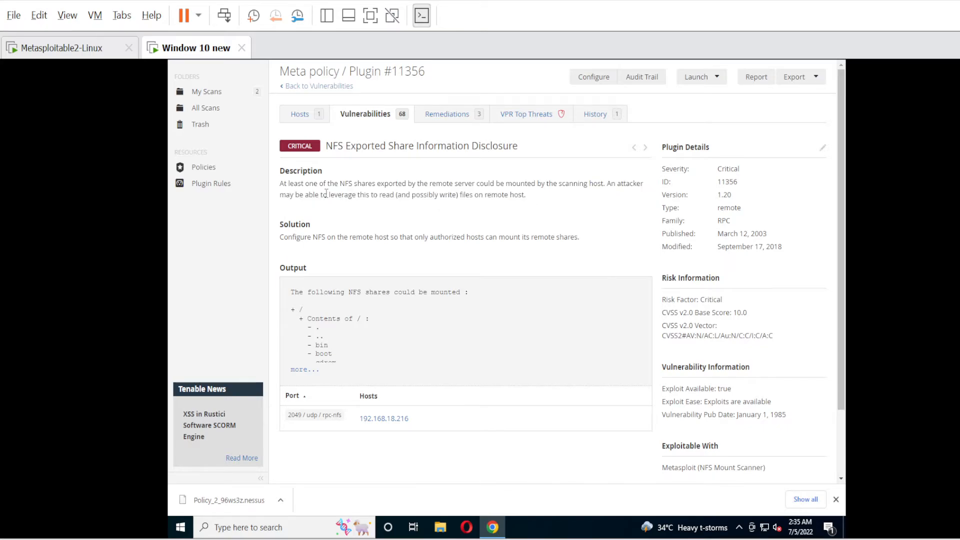
{"action": "left_click_drag", "start_coordinate": [323, 184], "coordinate": [599, 187]}
{"action": "left_click", "coordinate": [572, 227]}
{"action": "left_click_drag", "start_coordinate": [280, 237], "coordinate": [485, 242]}
{"action": "left_click", "coordinate": [309, 238]}
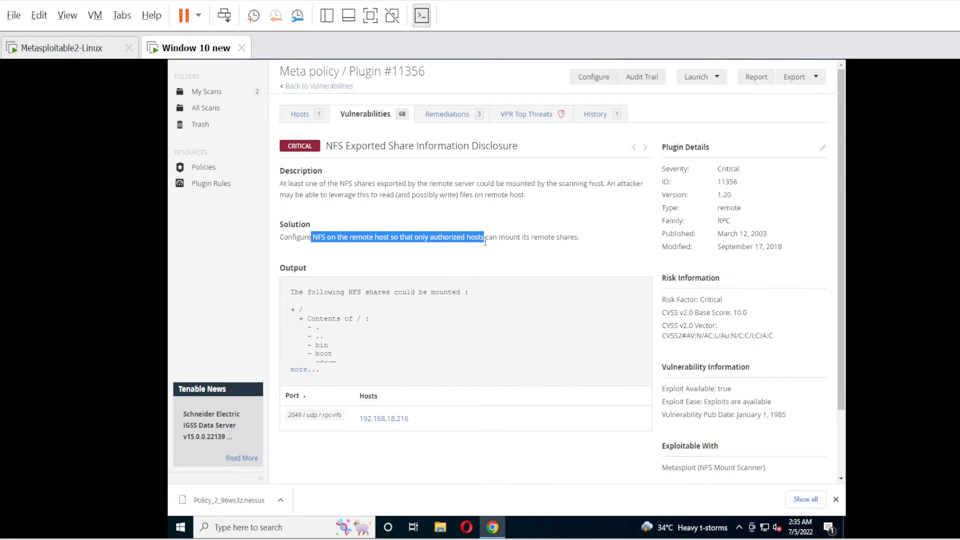
{"action": "left_click_drag", "start_coordinate": [593, 236], "coordinate": [292, 248]}
{"action": "left_click", "coordinate": [348, 253]}
{"action": "scroll", "coordinate": [348, 255], "scroll_direction": "down", "scroll_amount": 1}
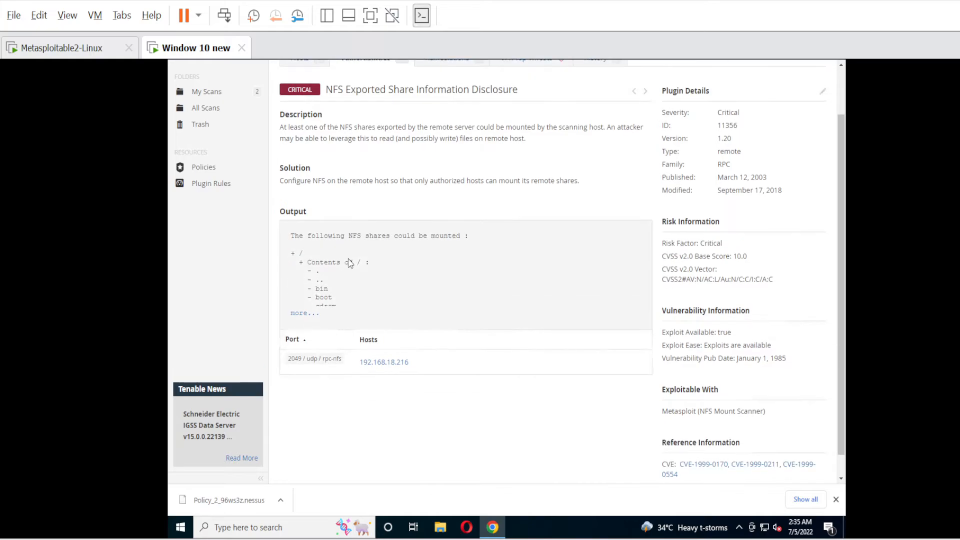
{"action": "left_click", "coordinate": [302, 314]}
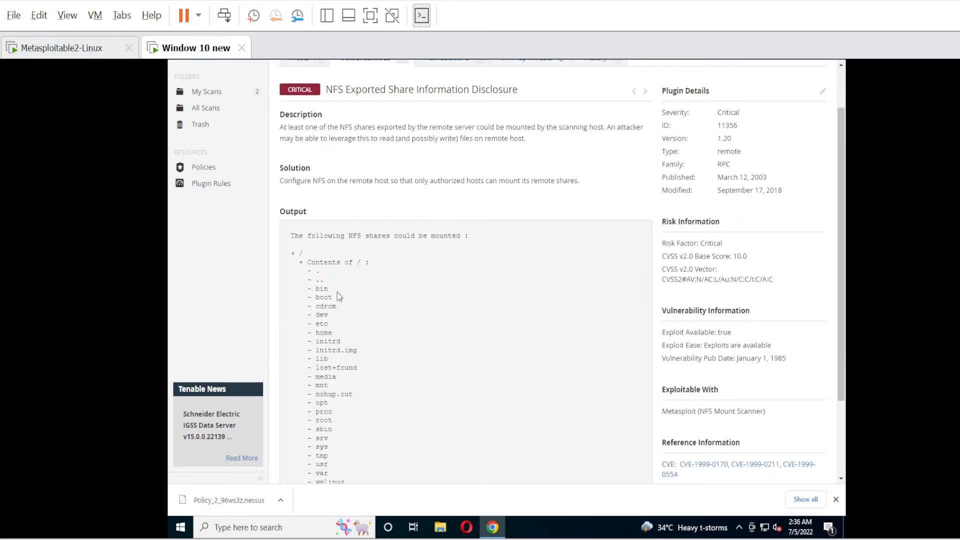
{"action": "scroll", "coordinate": [340, 365], "scroll_direction": "down", "scroll_amount": 1}
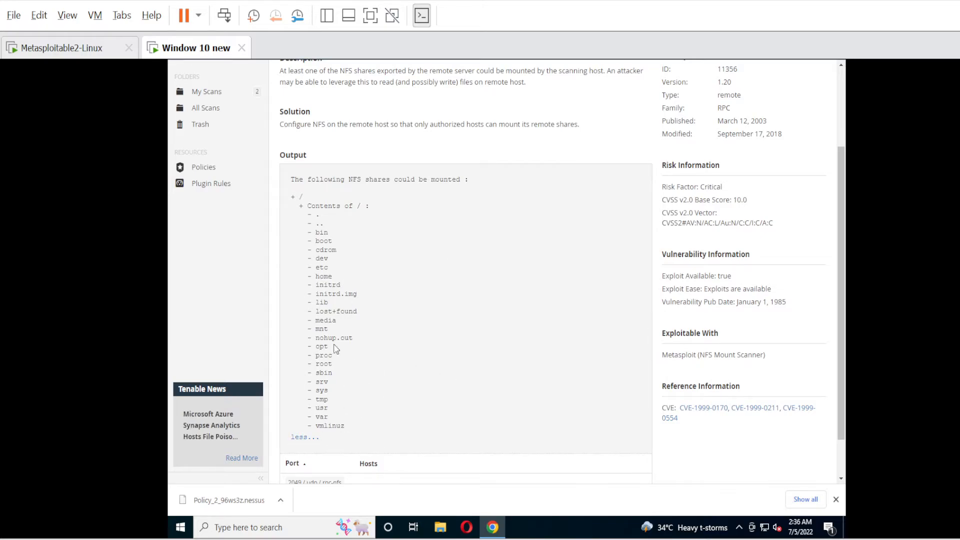
{"action": "left_click_drag", "start_coordinate": [305, 213], "coordinate": [361, 413]}
{"action": "scroll", "coordinate": [355, 417], "scroll_direction": "down", "scroll_amount": 1}
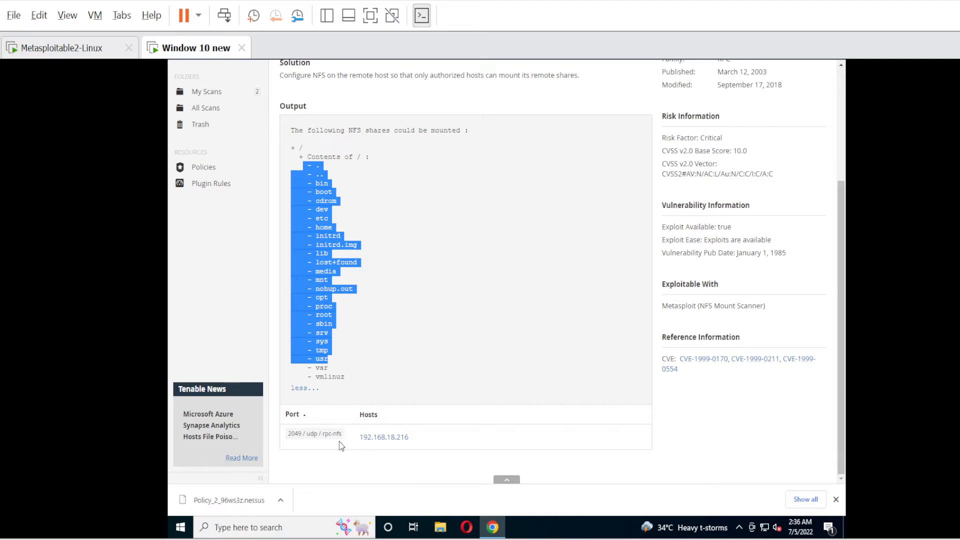
{"action": "left_click", "coordinate": [290, 437]}
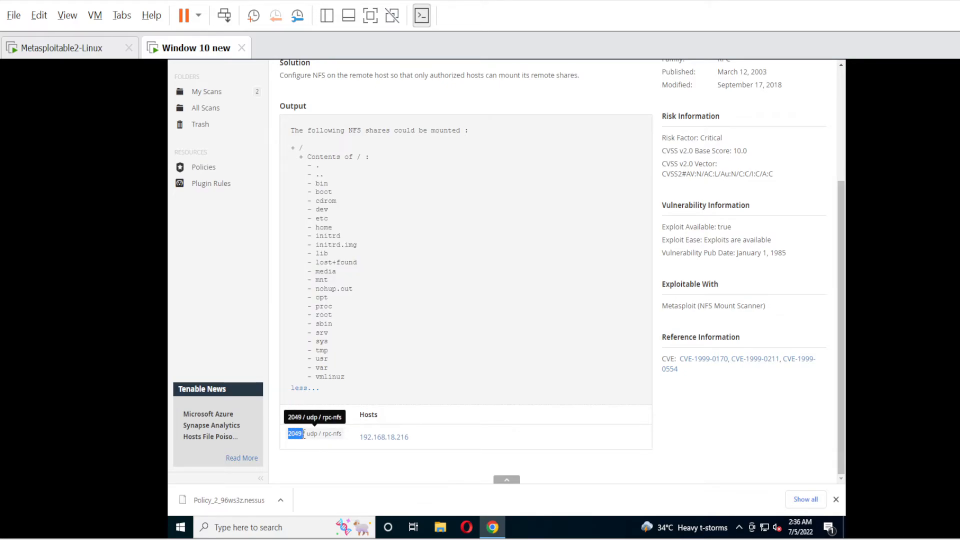
{"action": "left_click_drag", "start_coordinate": [304, 435], "coordinate": [314, 434]}
{"action": "left_click", "coordinate": [335, 439]}
{"action": "scroll", "coordinate": [738, 219], "scroll_direction": "up", "scroll_amount": 1}
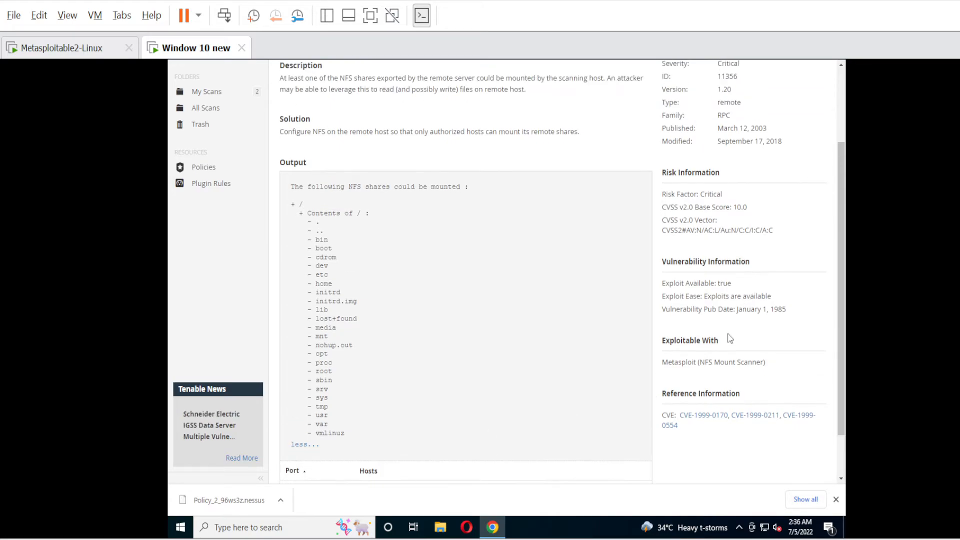
{"action": "scroll", "coordinate": [725, 359], "scroll_direction": "up", "scroll_amount": 2}
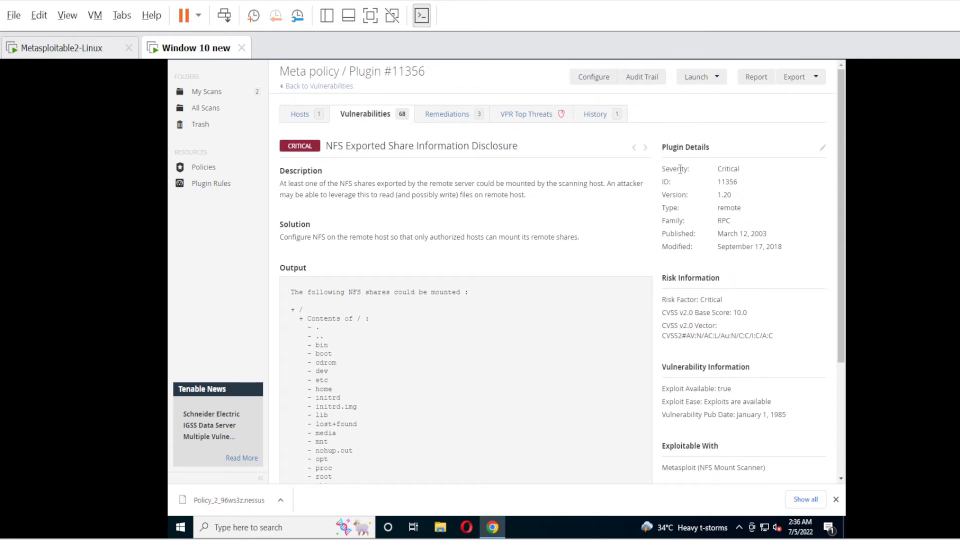
{"action": "left_click_drag", "start_coordinate": [697, 168], "coordinate": [741, 206]}
{"action": "left_click", "coordinate": [716, 188]}
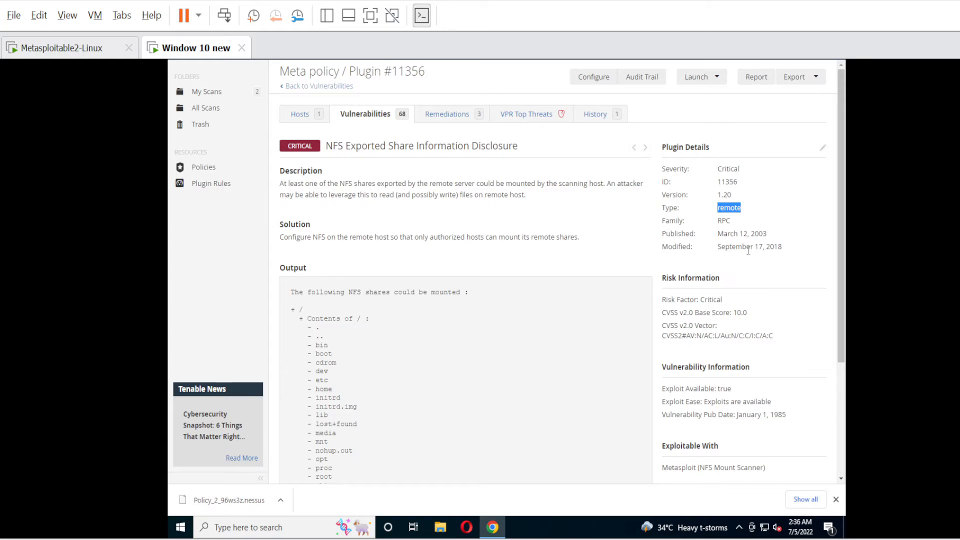
{"action": "scroll", "coordinate": [720, 313], "scroll_direction": "down", "scroll_amount": 3}
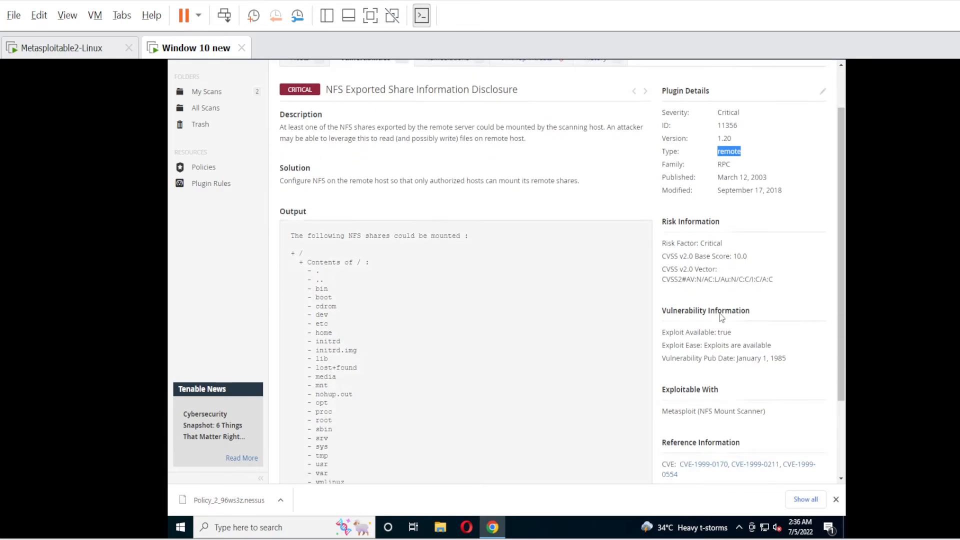
{"action": "left_click_drag", "start_coordinate": [664, 187], "coordinate": [718, 214]}
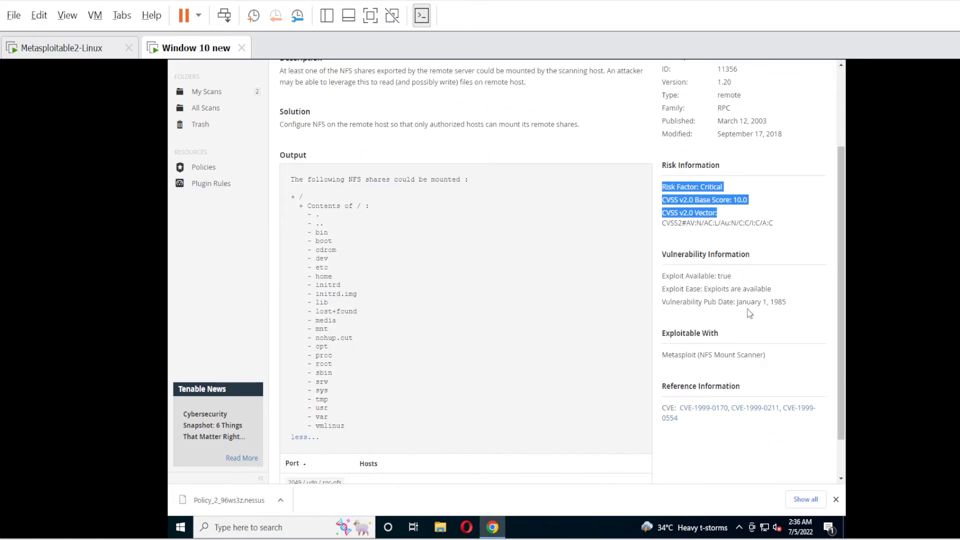
{"action": "scroll", "coordinate": [742, 315], "scroll_direction": "down", "scroll_amount": 1}
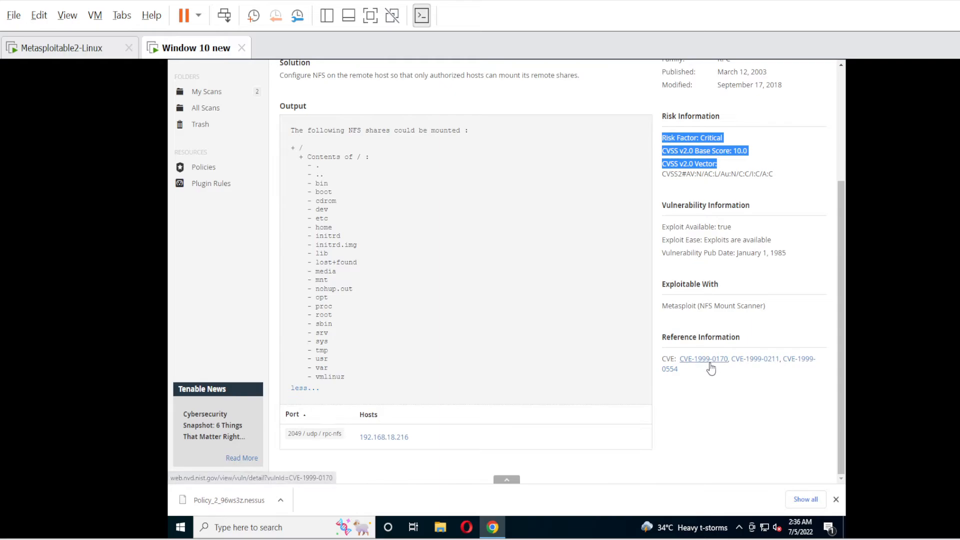
{"action": "scroll", "coordinate": [358, 237], "scroll_direction": "up", "scroll_amount": 2}
{"action": "scroll", "coordinate": [358, 236], "scroll_direction": "up", "scroll_amount": 2}
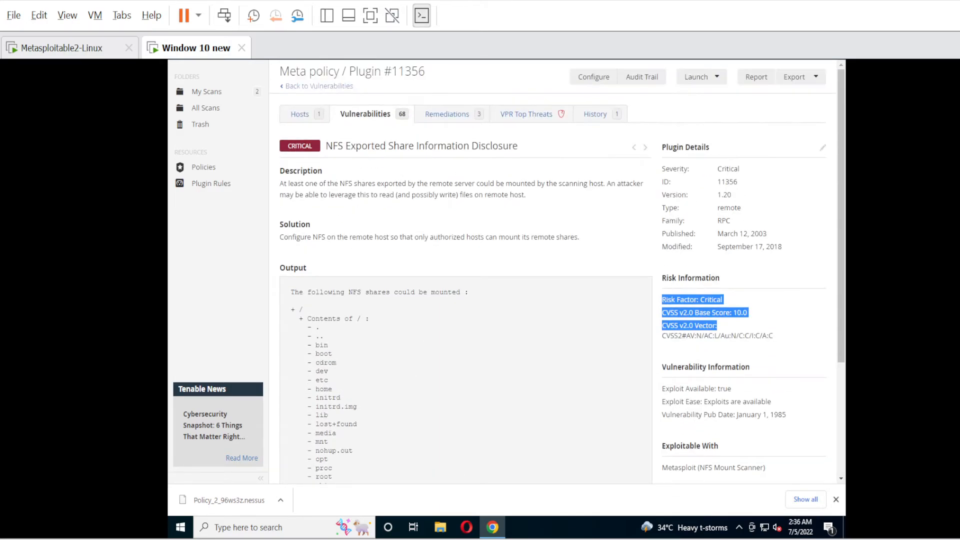
Open the rexecd Service Detection finding from the full vulnerability list.
{"action": "left_click", "coordinate": [362, 119]}
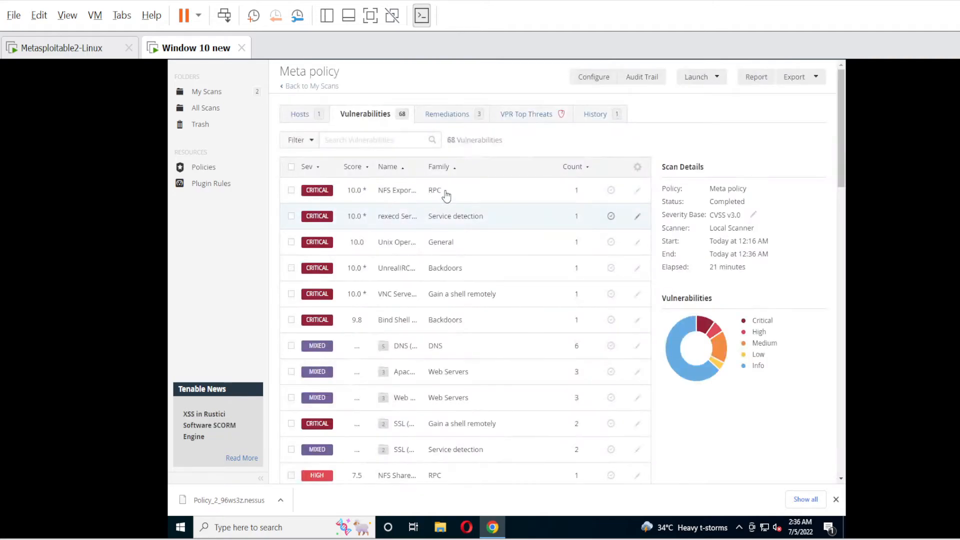
{"action": "left_click", "coordinate": [354, 221]}
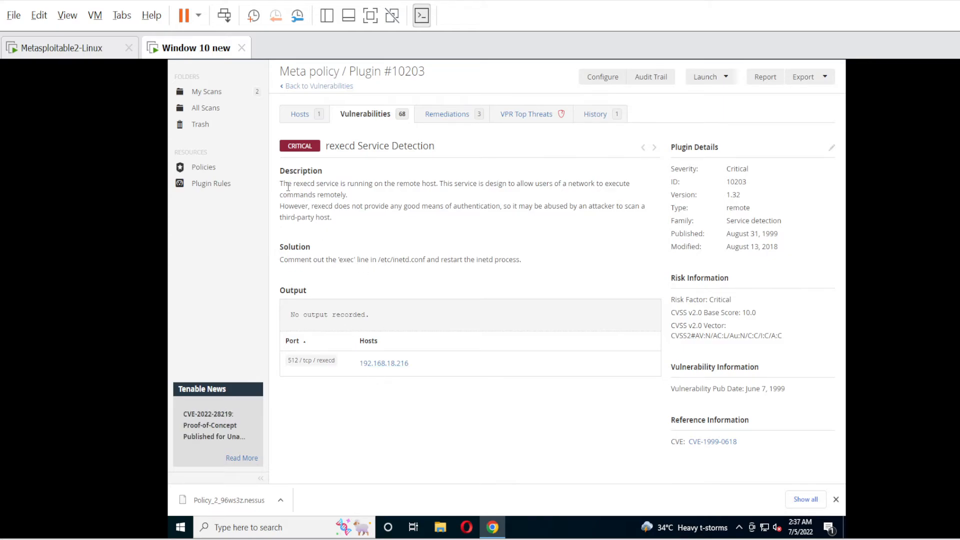
{"action": "left_click_drag", "start_coordinate": [397, 183], "coordinate": [410, 183]}
Highlight the description's remote command execution phrases and the port number 512.
{"action": "left_click_drag", "start_coordinate": [569, 184], "coordinate": [622, 185]}
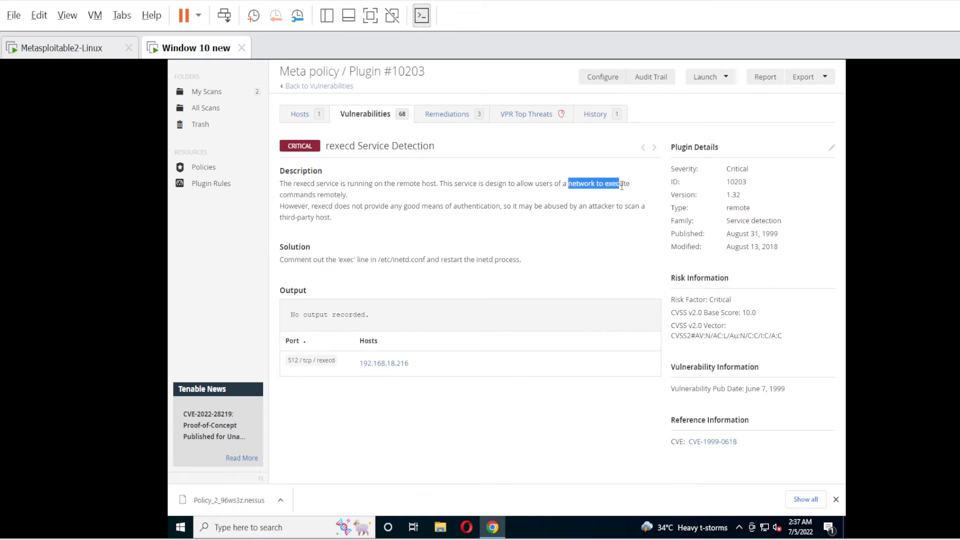
{"action": "left_click_drag", "start_coordinate": [348, 195], "coordinate": [280, 197]}
{"action": "left_click", "coordinate": [349, 201]}
{"action": "left_click_drag", "start_coordinate": [345, 195], "coordinate": [286, 192]}
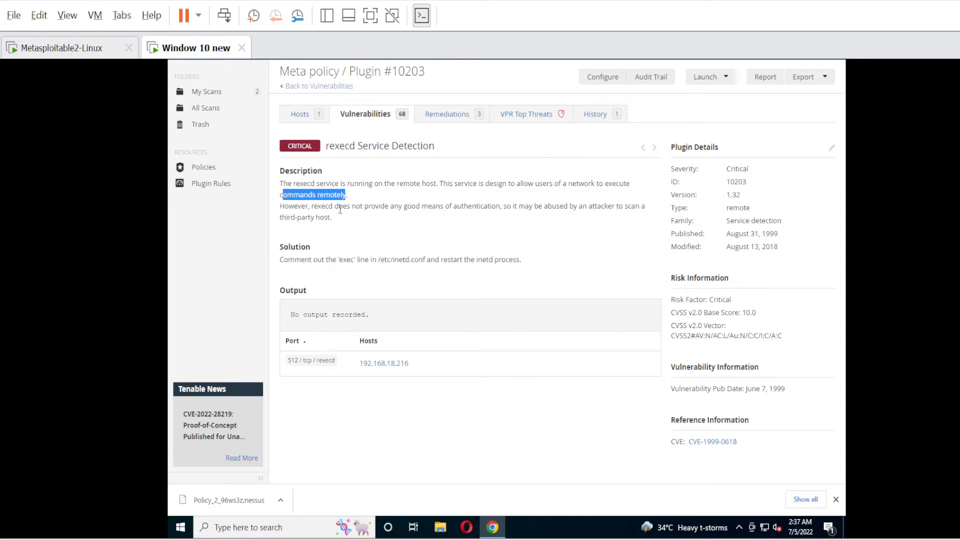
{"action": "left_click", "coordinate": [295, 206]}
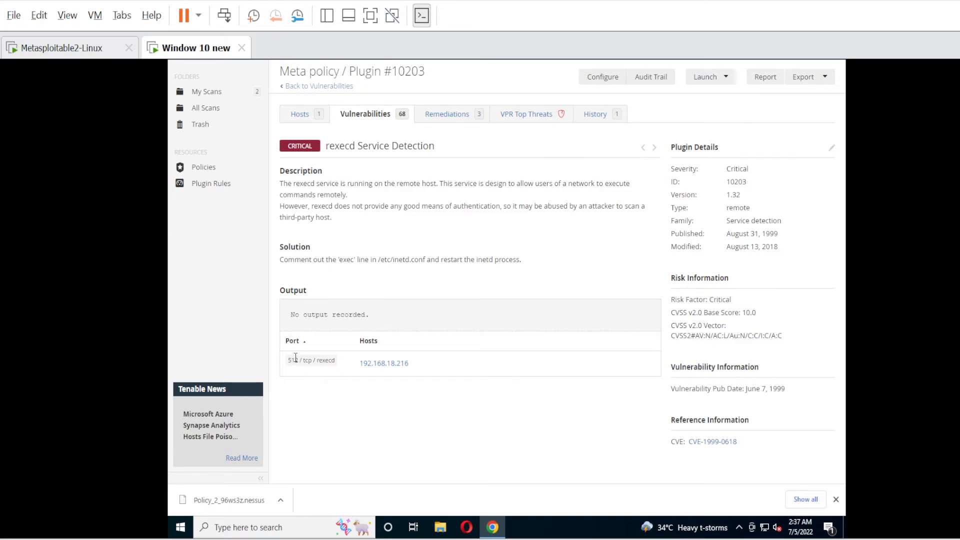
{"action": "left_click_drag", "start_coordinate": [298, 359], "coordinate": [287, 365]}
Open Bind Shell Backdoor Detection and highlight its description and root shell output line.
{"action": "left_click", "coordinate": [365, 116]}
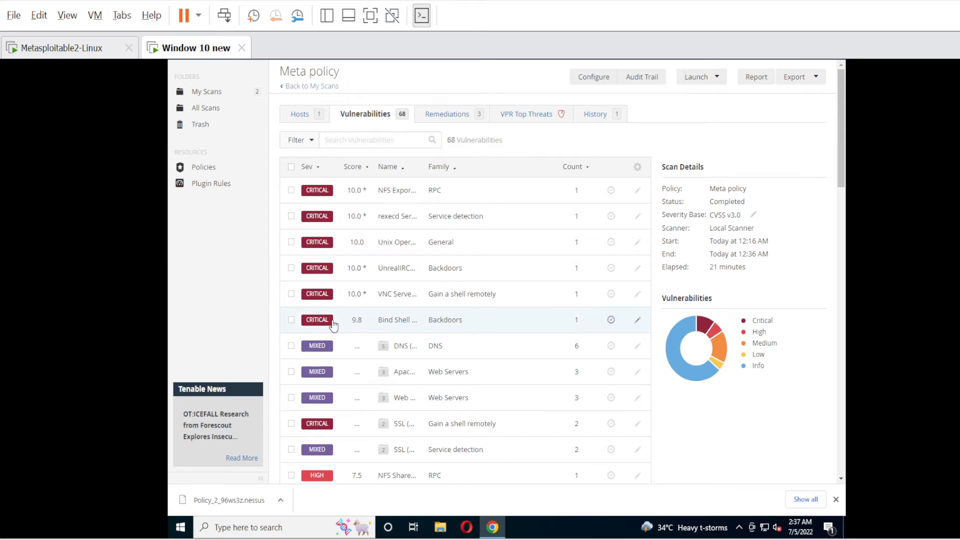
{"action": "left_click", "coordinate": [398, 325]}
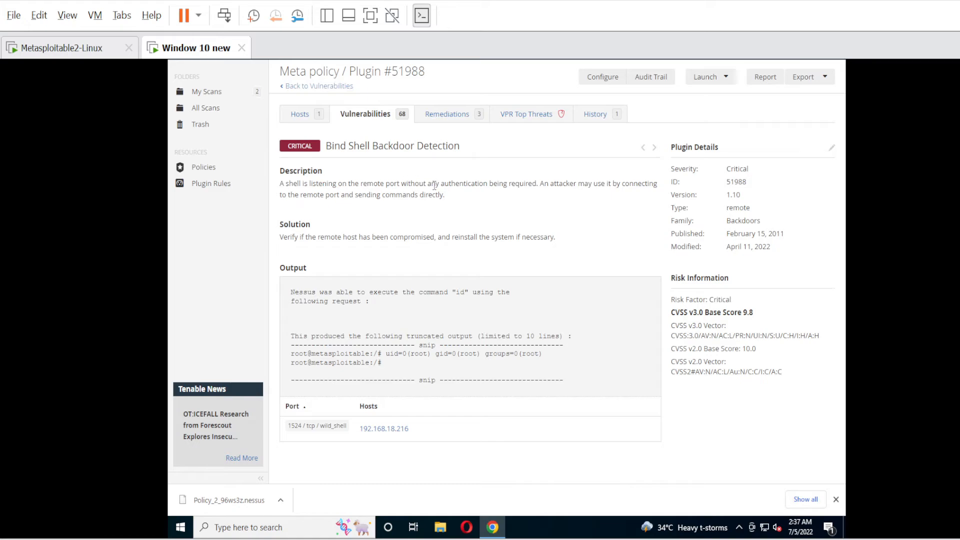
{"action": "left_click_drag", "start_coordinate": [491, 185], "coordinate": [524, 184]}
{"action": "left_click_drag", "start_coordinate": [445, 196], "coordinate": [272, 192]}
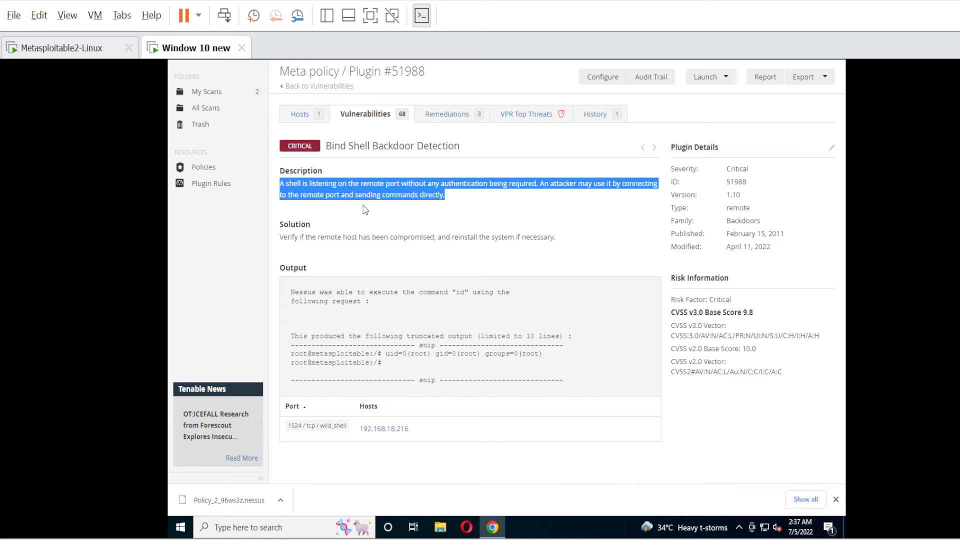
{"action": "left_click", "coordinate": [365, 209]}
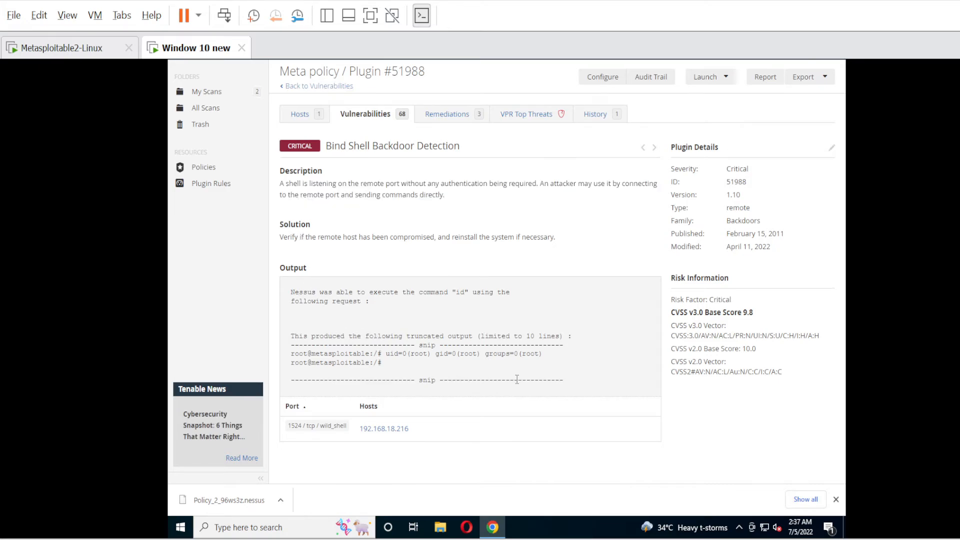
{"action": "left_click_drag", "start_coordinate": [547, 353], "coordinate": [417, 365]}
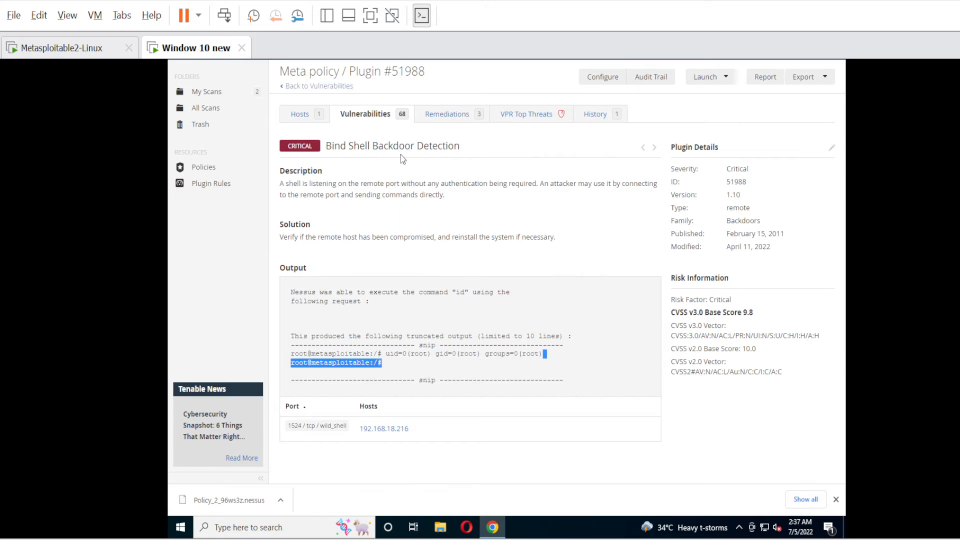
Scan the vulnerability list, then show host 192.168.18.216 with 12 critical, 7 high findings.
{"action": "left_click", "coordinate": [376, 117]}
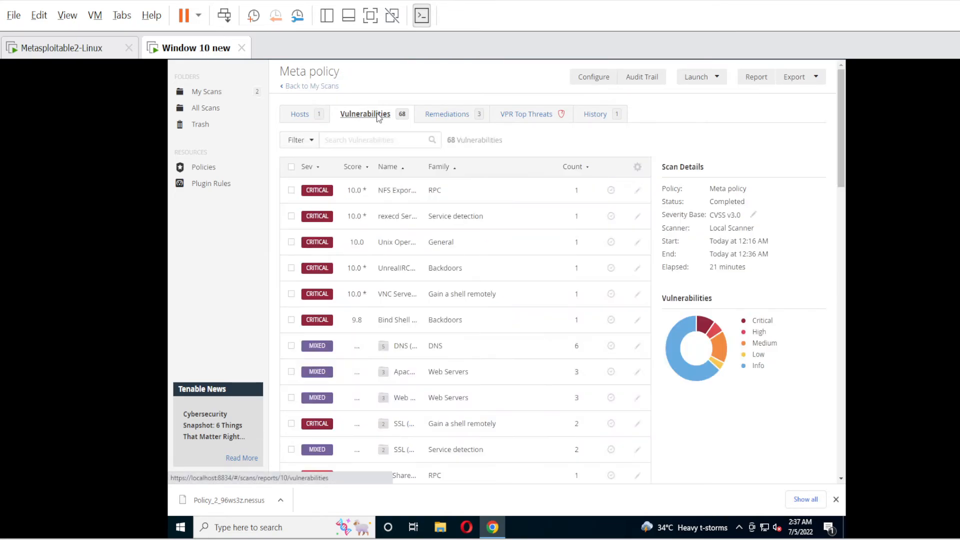
{"action": "scroll", "coordinate": [420, 306], "scroll_direction": "down", "scroll_amount": 5}
{"action": "scroll", "coordinate": [460, 310], "scroll_direction": "down", "scroll_amount": 3}
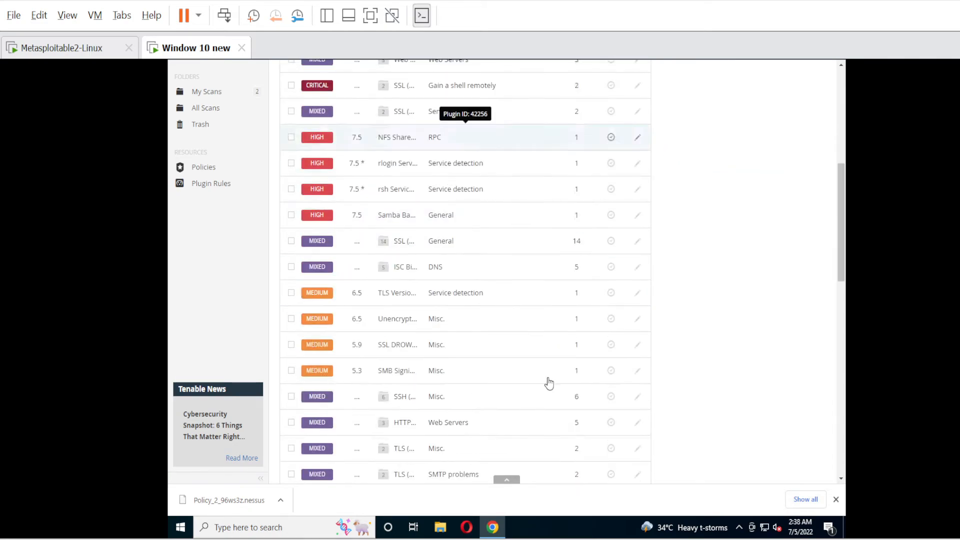
{"action": "scroll", "coordinate": [466, 396], "scroll_direction": "down", "scroll_amount": 2}
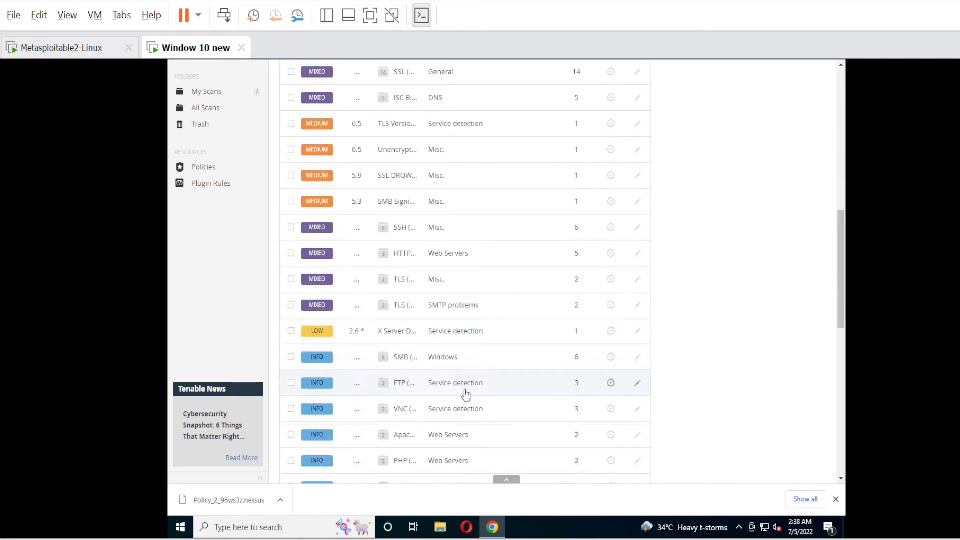
{"action": "scroll", "coordinate": [467, 396], "scroll_direction": "down", "scroll_amount": 4}
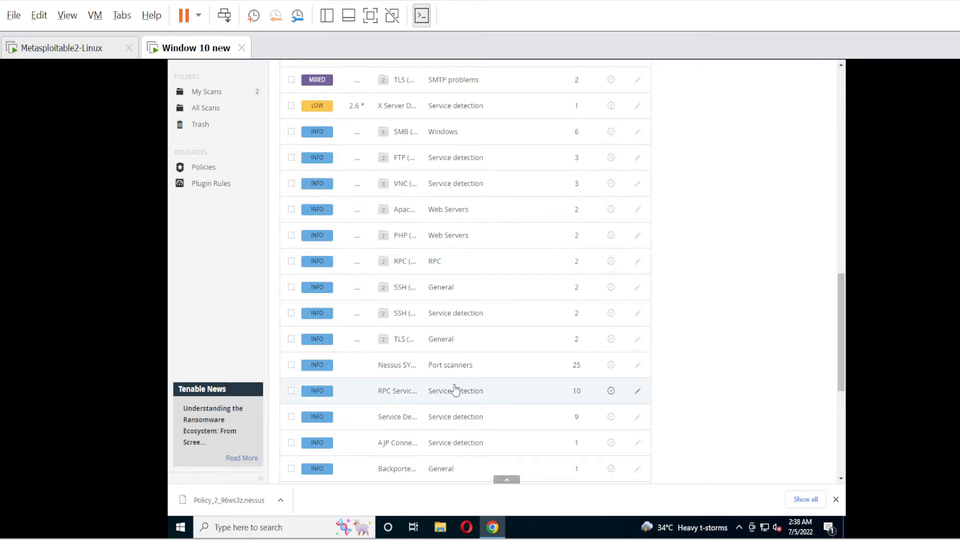
{"action": "scroll", "coordinate": [455, 390], "scroll_direction": "down", "scroll_amount": 5}
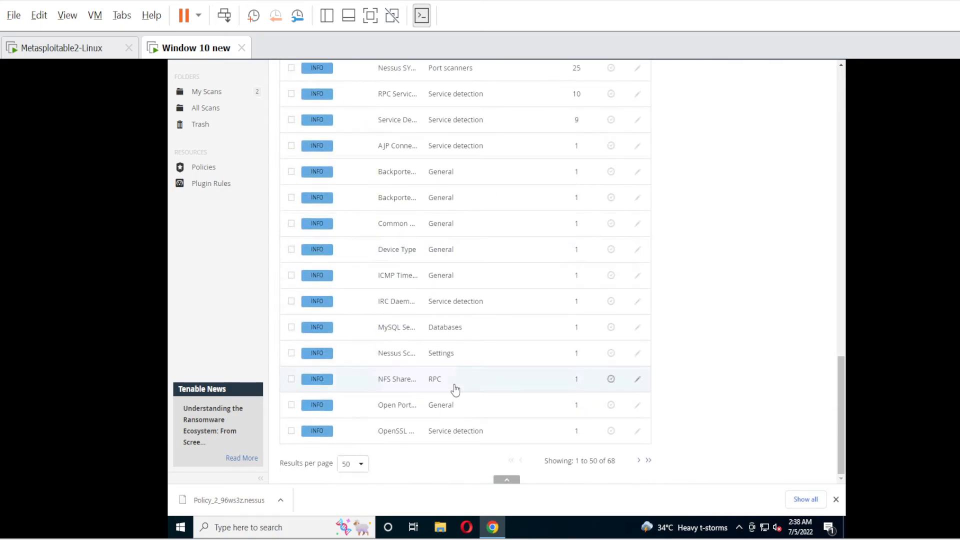
{"action": "scroll", "coordinate": [455, 390], "scroll_direction": "up", "scroll_amount": 6}
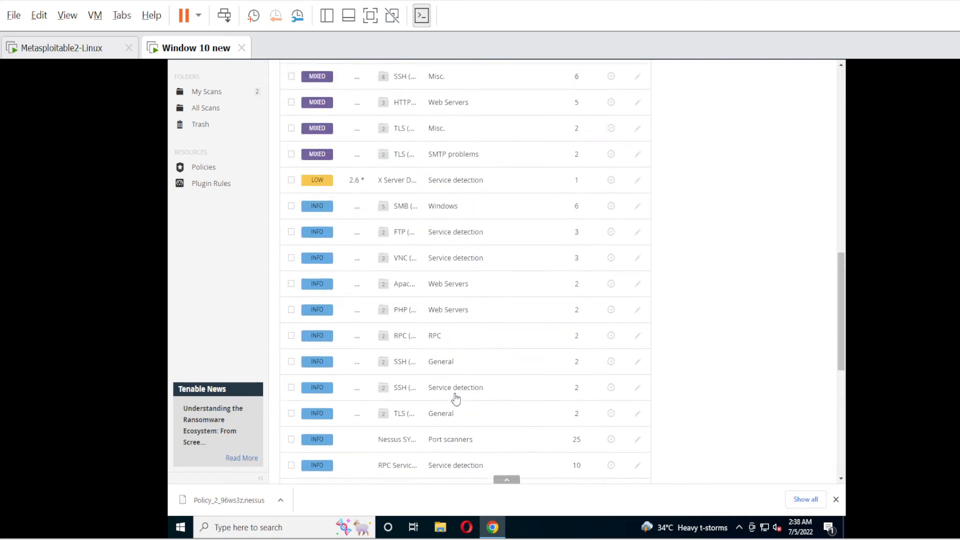
{"action": "scroll", "coordinate": [456, 399], "scroll_direction": "up", "scroll_amount": 8}
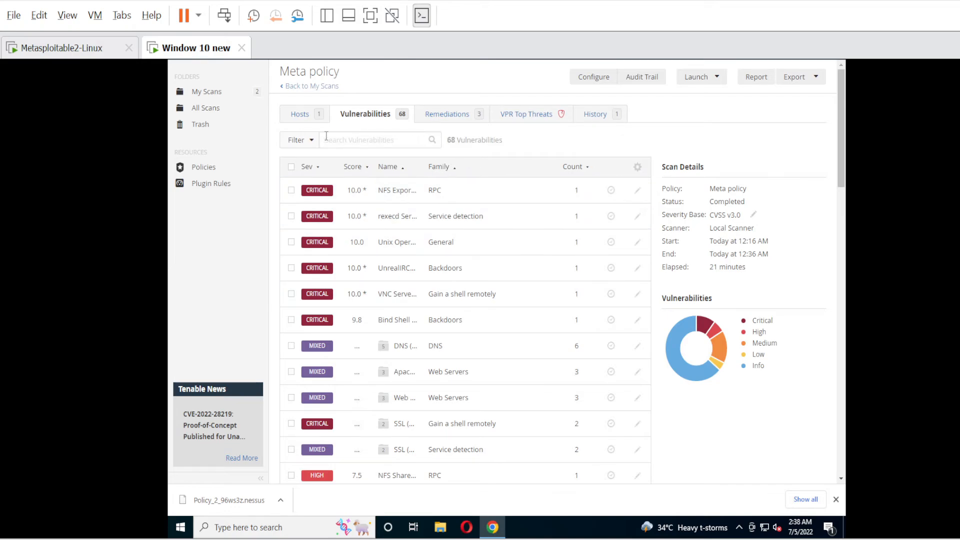
{"action": "left_click", "coordinate": [301, 115]}
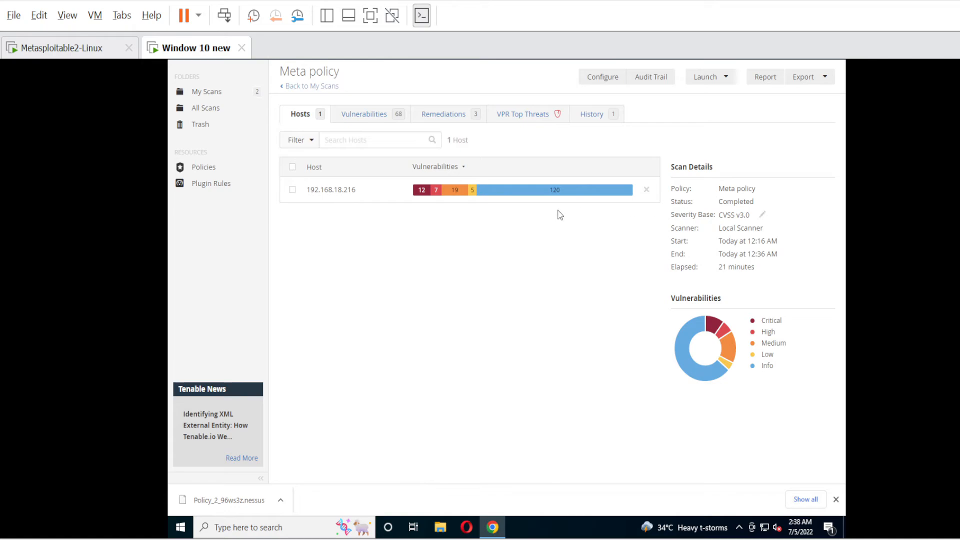
Switch between the Vulnerabilities and Hosts tabs, ending on the host summary.
{"action": "left_click", "coordinate": [366, 119]}
{"action": "left_click", "coordinate": [301, 118]}
{"action": "left_click", "coordinate": [353, 117]}
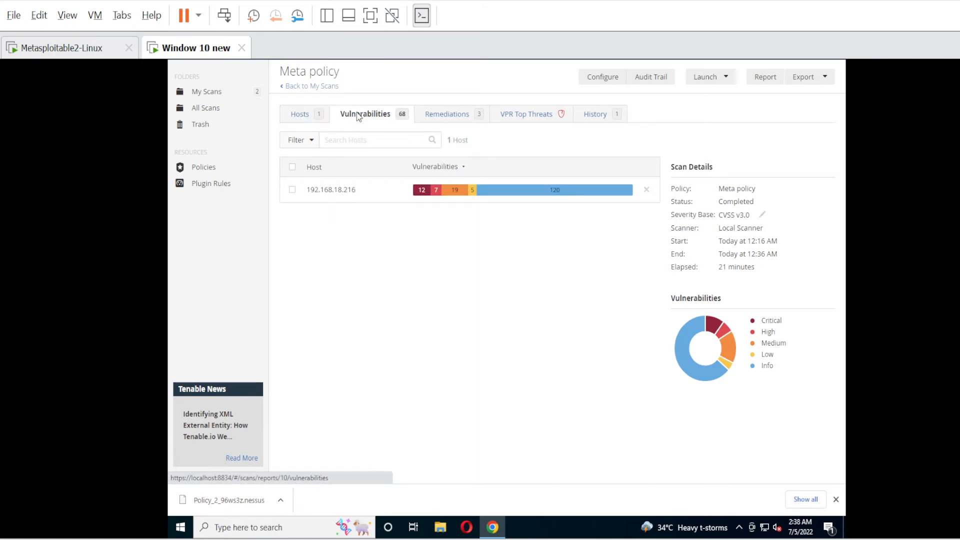
{"action": "left_click", "coordinate": [299, 115]}
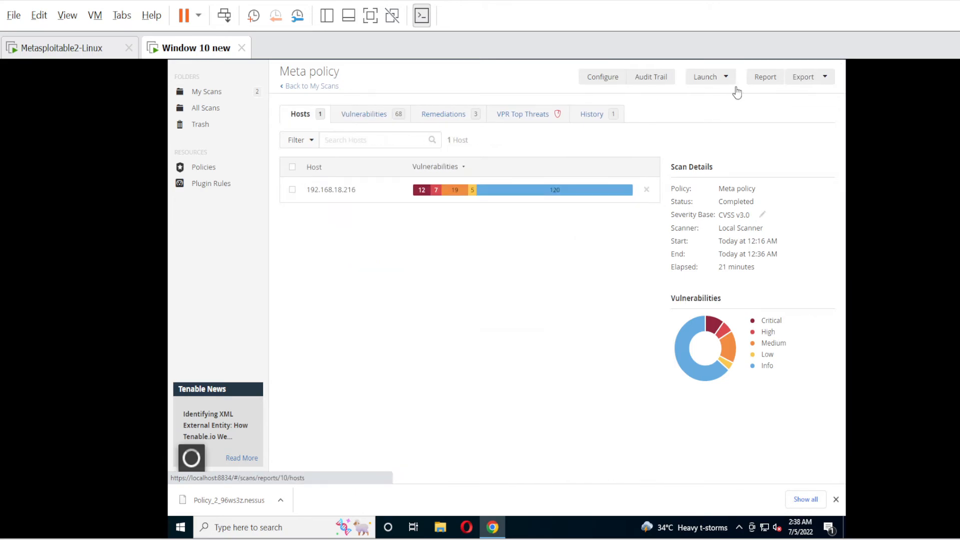
Preview report templates and HTML, PDF, CSV formats, then close without generating.
{"action": "left_click", "coordinate": [766, 78]}
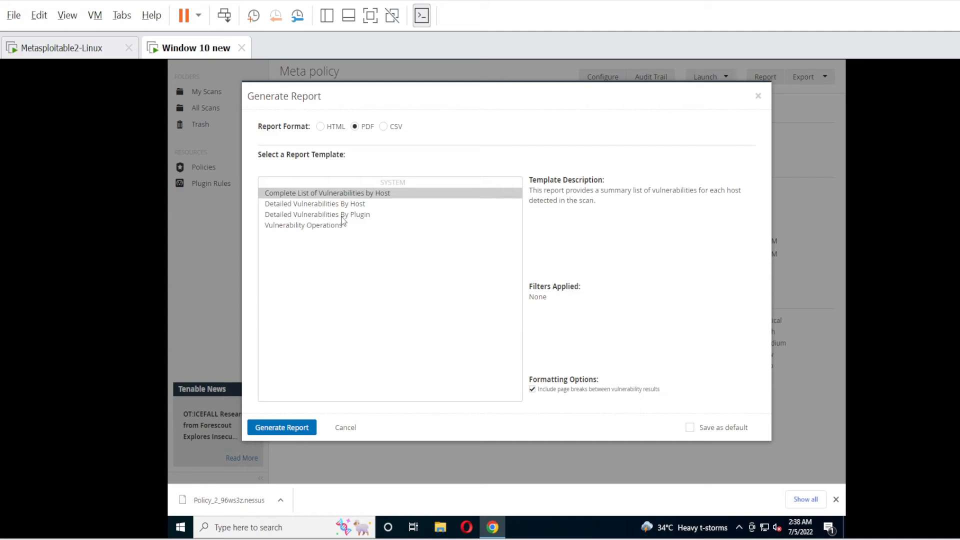
{"action": "left_click", "coordinate": [361, 216]}
{"action": "left_click", "coordinate": [302, 227]}
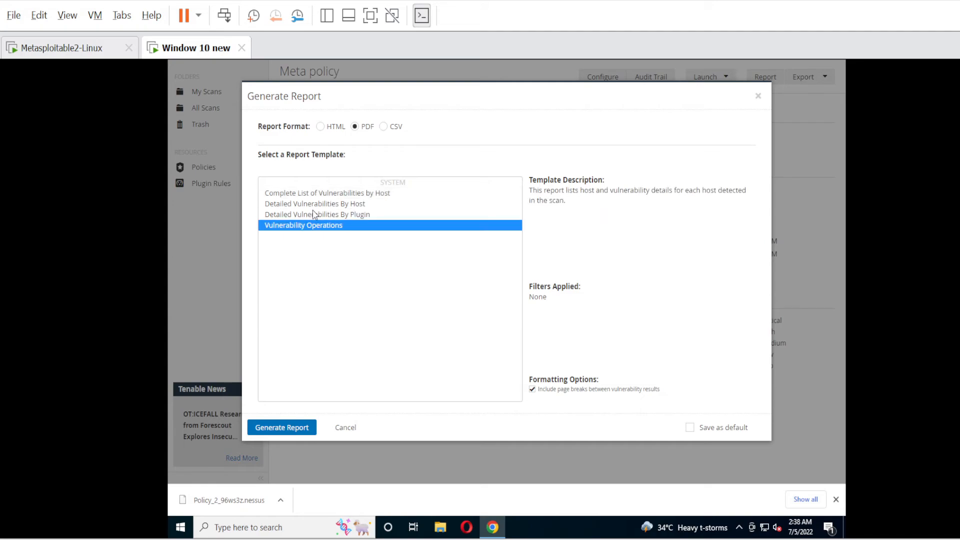
{"action": "left_click", "coordinate": [308, 197]}
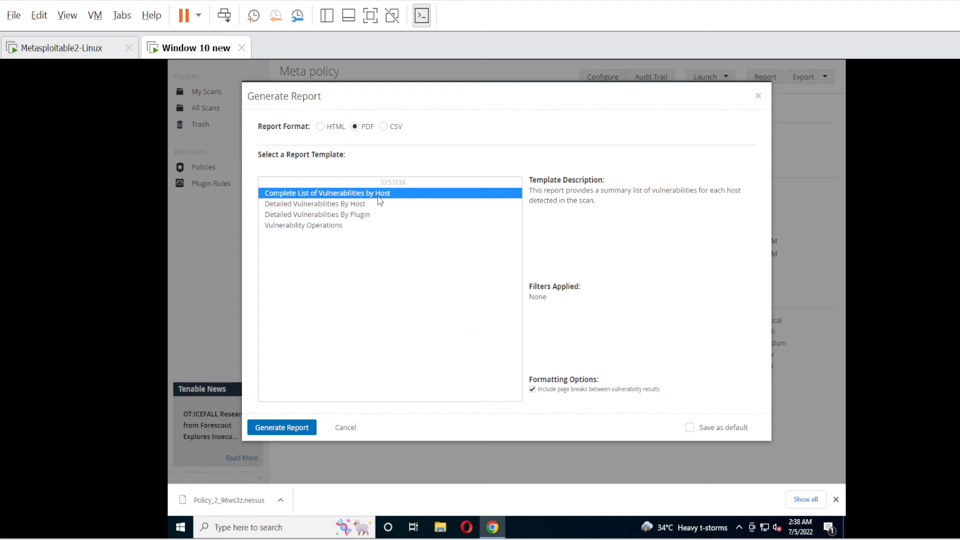
{"action": "left_click", "coordinate": [320, 127]}
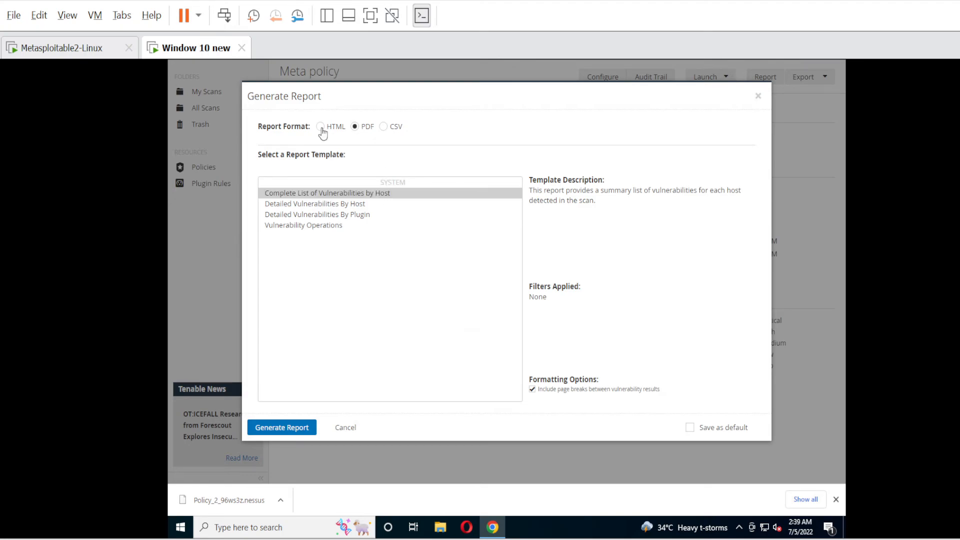
{"action": "left_click", "coordinate": [373, 128]}
{"action": "left_click", "coordinate": [383, 127]}
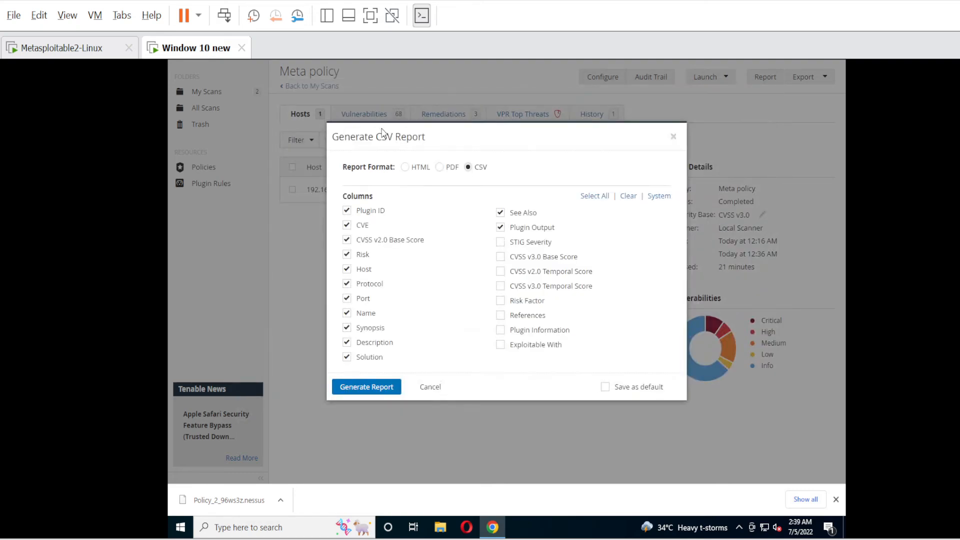
{"action": "left_click", "coordinate": [430, 387]}
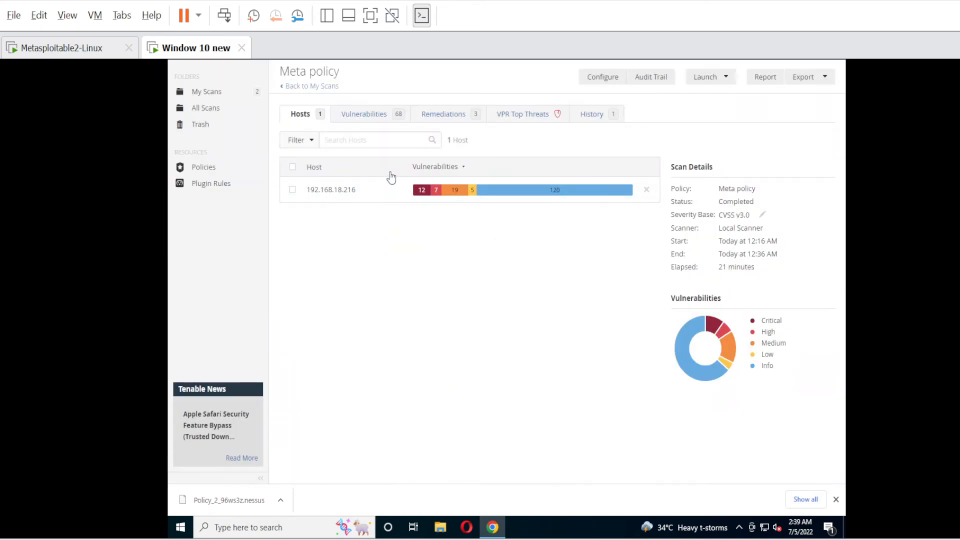
Generate a PDF Complete List of Vulnerabilities by Host report.
{"action": "left_click", "coordinate": [764, 78]}
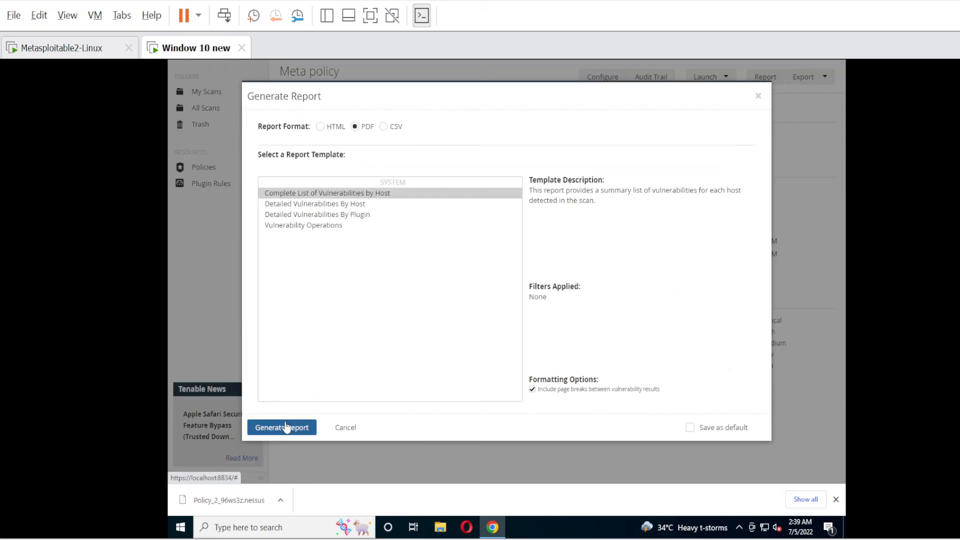
{"action": "left_click", "coordinate": [329, 205]}
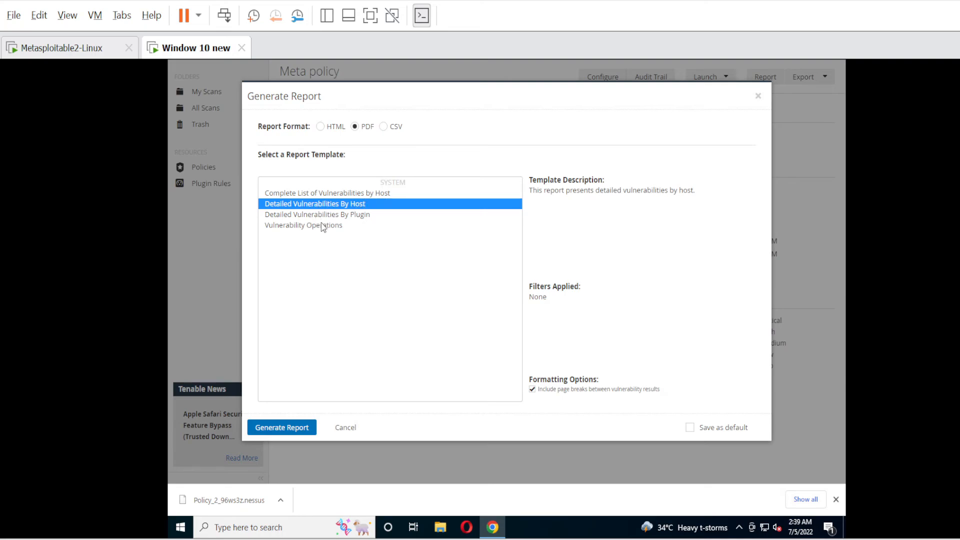
{"action": "left_click", "coordinate": [332, 194]}
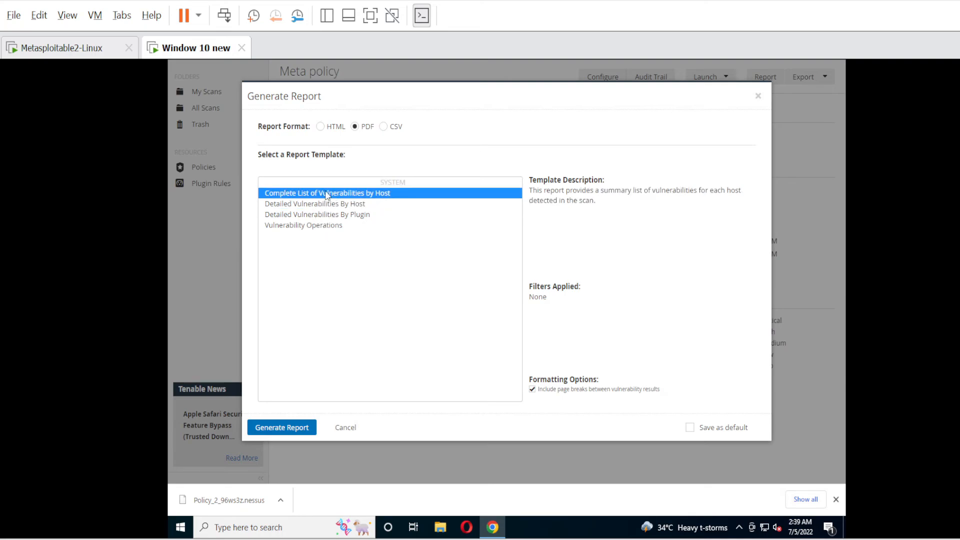
{"action": "left_click", "coordinate": [275, 428]}
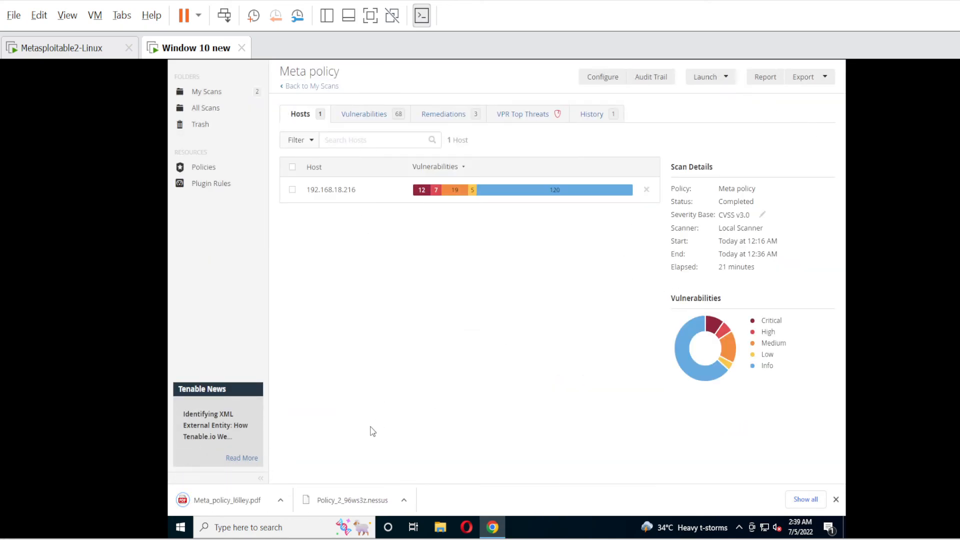
Open Meta_policy_l6lley.pdf from the Downloads folder in Microsoft Edge.
{"action": "left_click", "coordinate": [282, 501]}
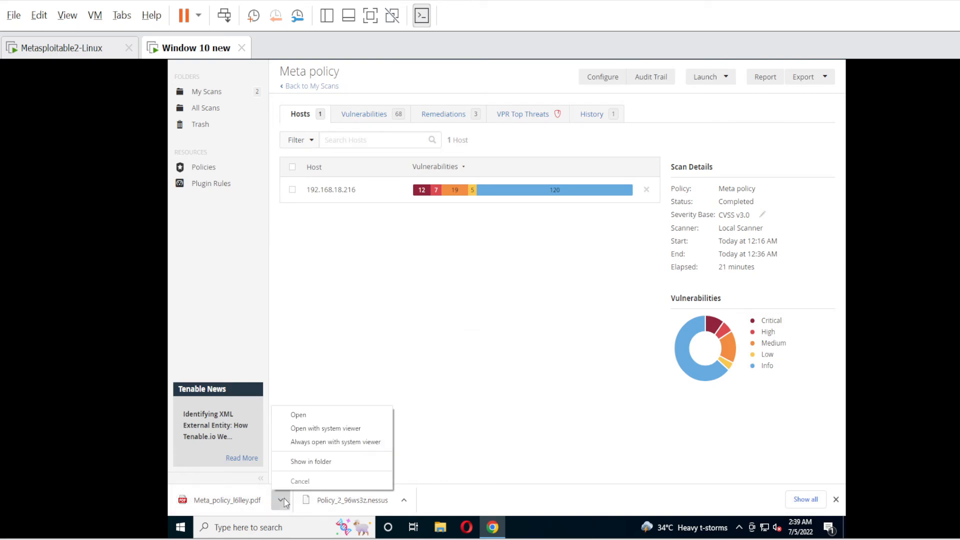
{"action": "left_click", "coordinate": [308, 463]}
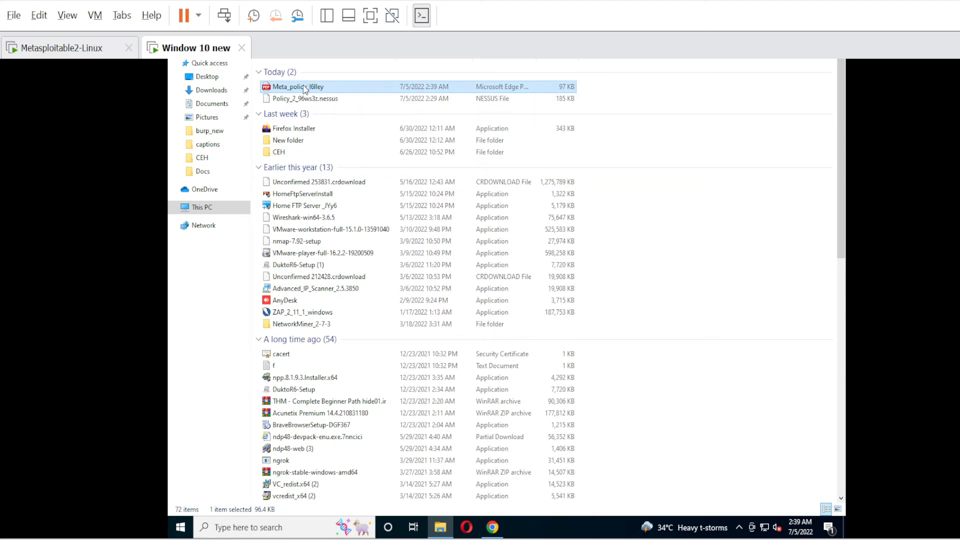
{"action": "double_click", "coordinate": [299, 87]}
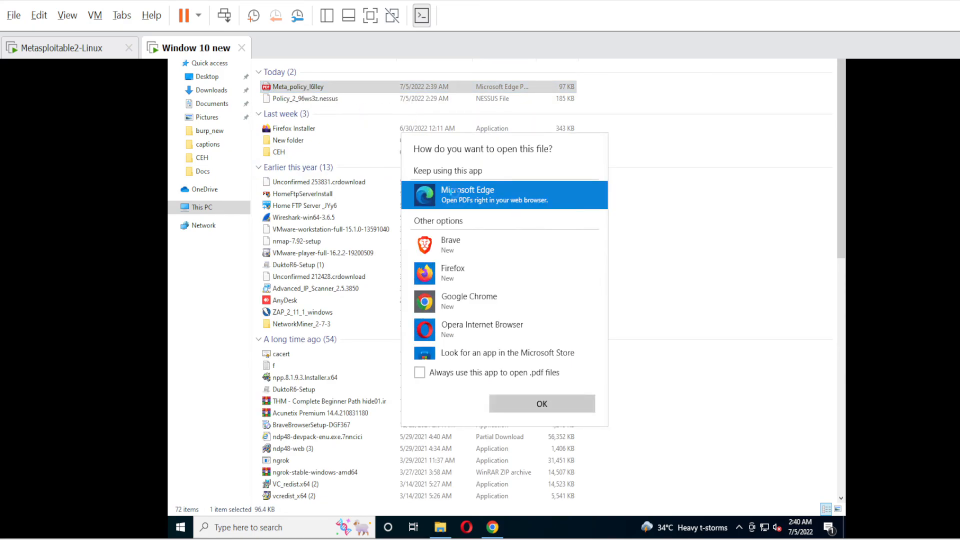
{"action": "left_click", "coordinate": [540, 403]}
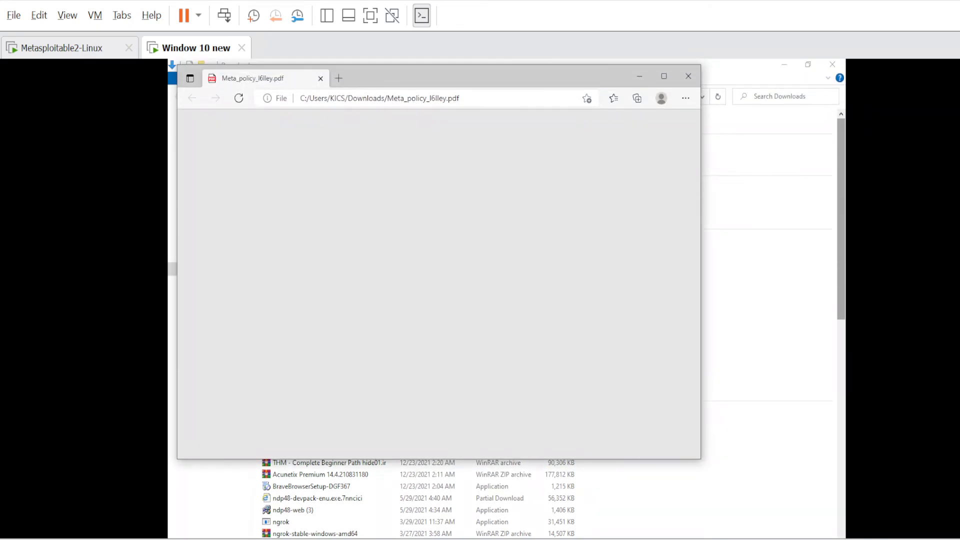
Maximize Edge and scroll the report to page 4's vulnerability table.
{"action": "left_click", "coordinate": [664, 76]}
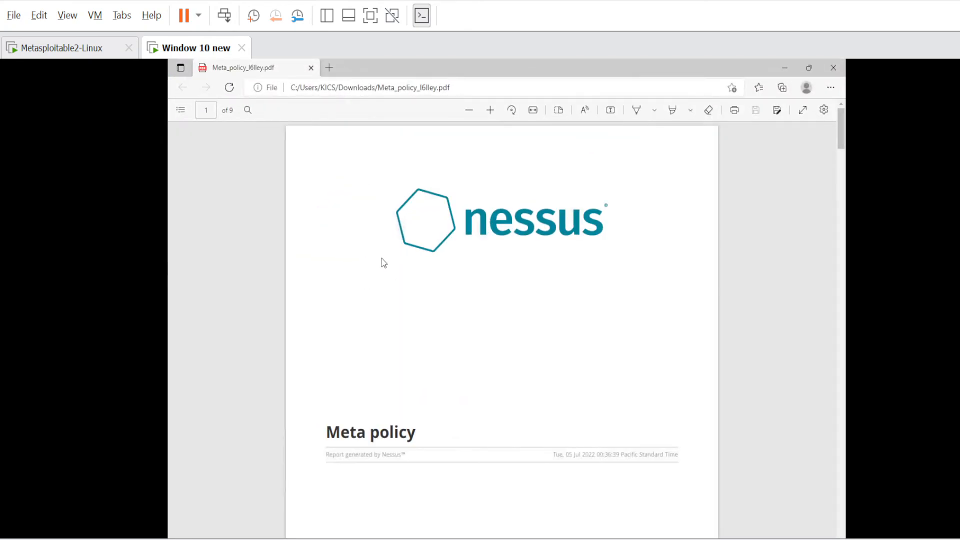
{"action": "scroll", "coordinate": [392, 338], "scroll_direction": "down", "scroll_amount": 1}
{"action": "scroll", "coordinate": [392, 337], "scroll_direction": "down", "scroll_amount": 10}
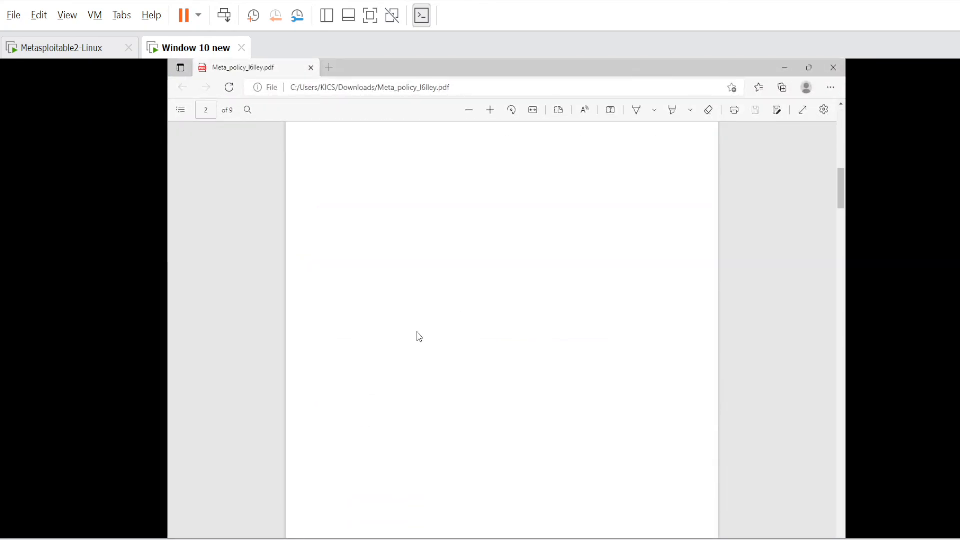
{"action": "scroll", "coordinate": [419, 336], "scroll_direction": "up", "scroll_amount": 8}
{"action": "scroll", "coordinate": [419, 337], "scroll_direction": "up", "scroll_amount": 5}
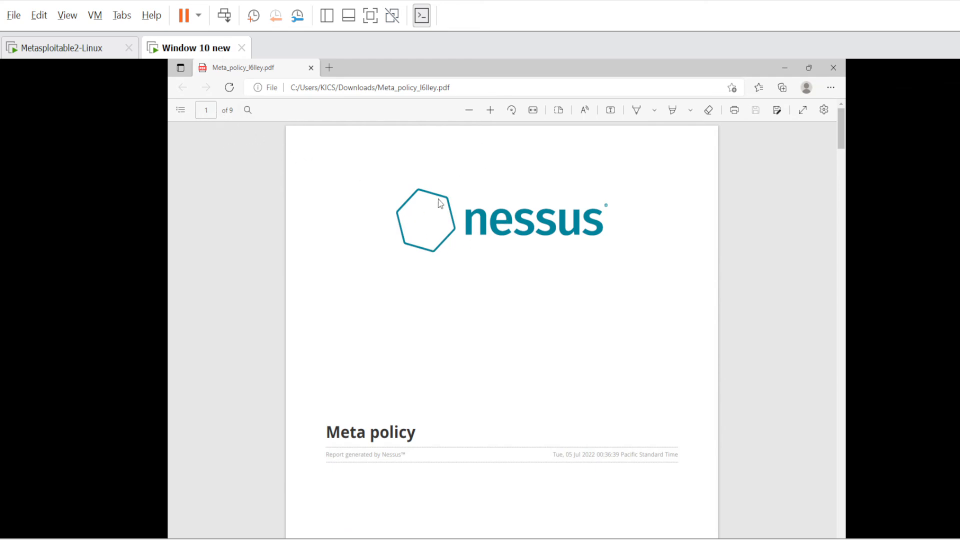
{"action": "scroll", "coordinate": [508, 283], "scroll_direction": "down", "scroll_amount": 4}
{"action": "scroll", "coordinate": [509, 282], "scroll_direction": "down", "scroll_amount": 15}
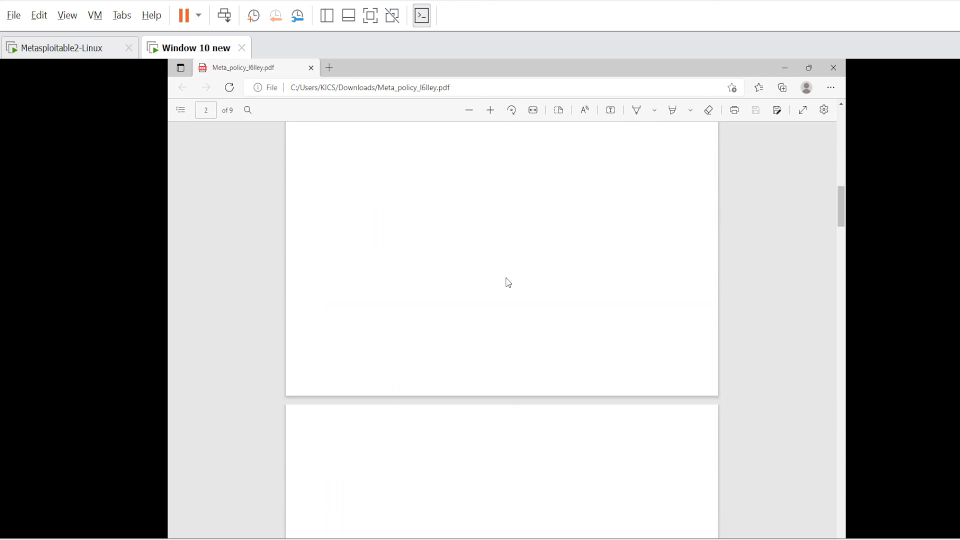
{"action": "scroll", "coordinate": [509, 283], "scroll_direction": "down", "scroll_amount": 8}
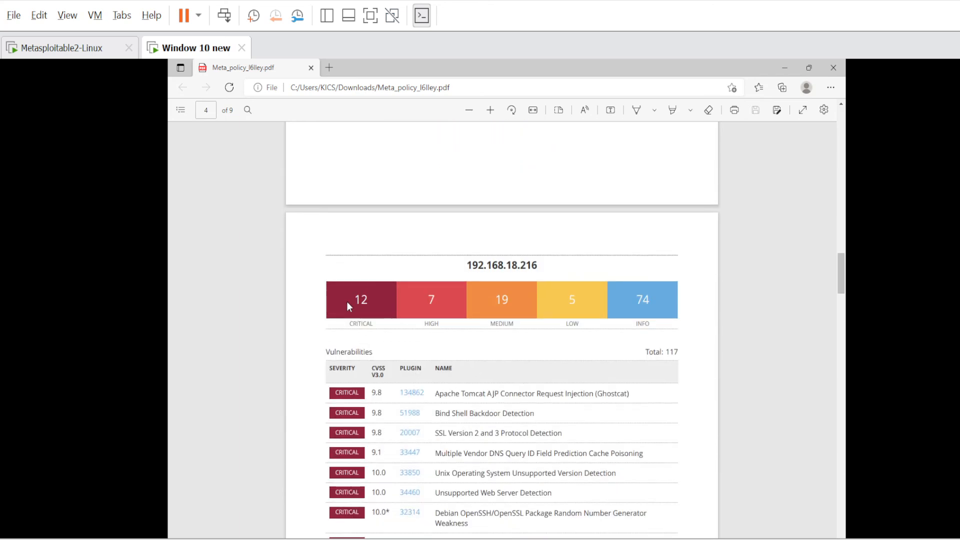
{"action": "scroll", "coordinate": [493, 251], "scroll_direction": "down", "scroll_amount": 1}
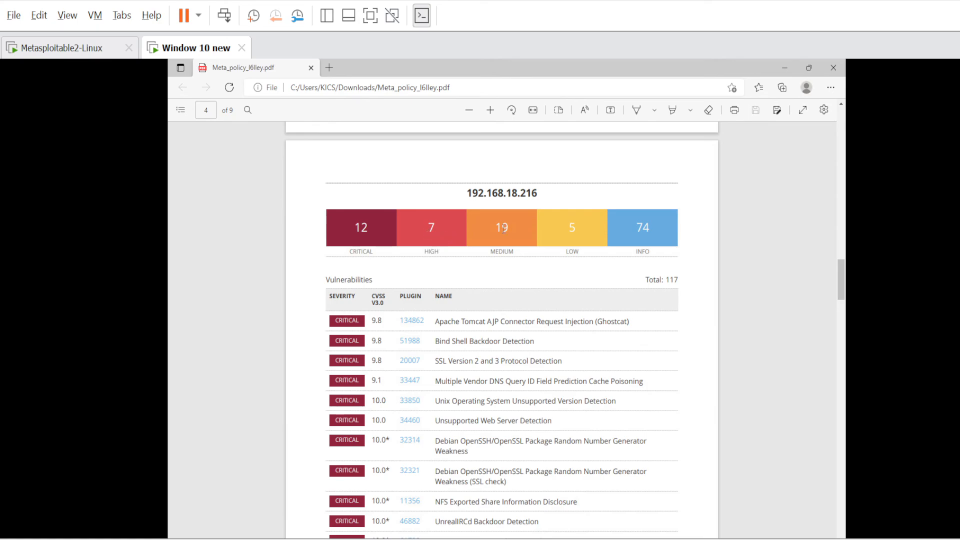
{"action": "scroll", "coordinate": [637, 248], "scroll_direction": "down", "scroll_amount": 2}
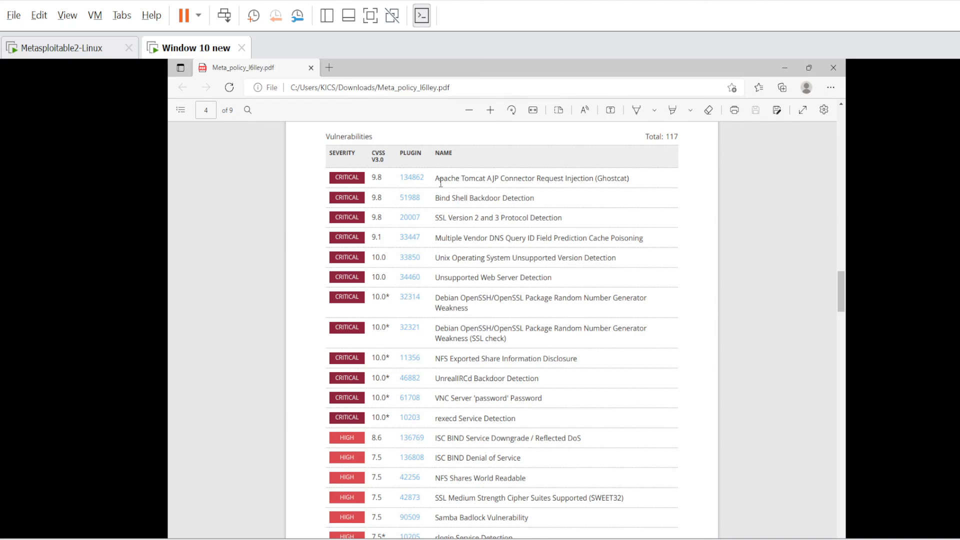
Copy the Apache Tomcat AJP Connector Request Injection (Ghostcat) name from the table.
{"action": "left_click_drag", "start_coordinate": [436, 182], "coordinate": [546, 175]}
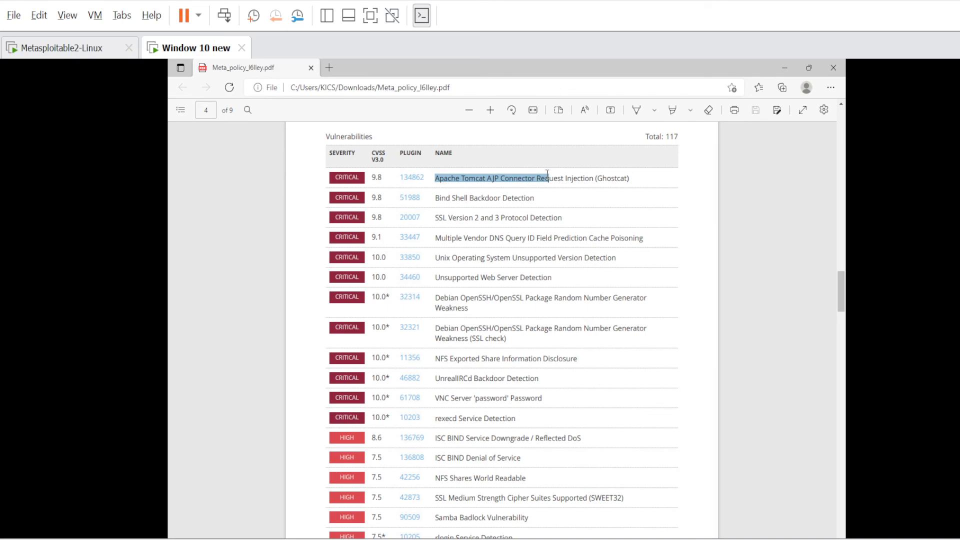
{"action": "right_click", "coordinate": [616, 180]}
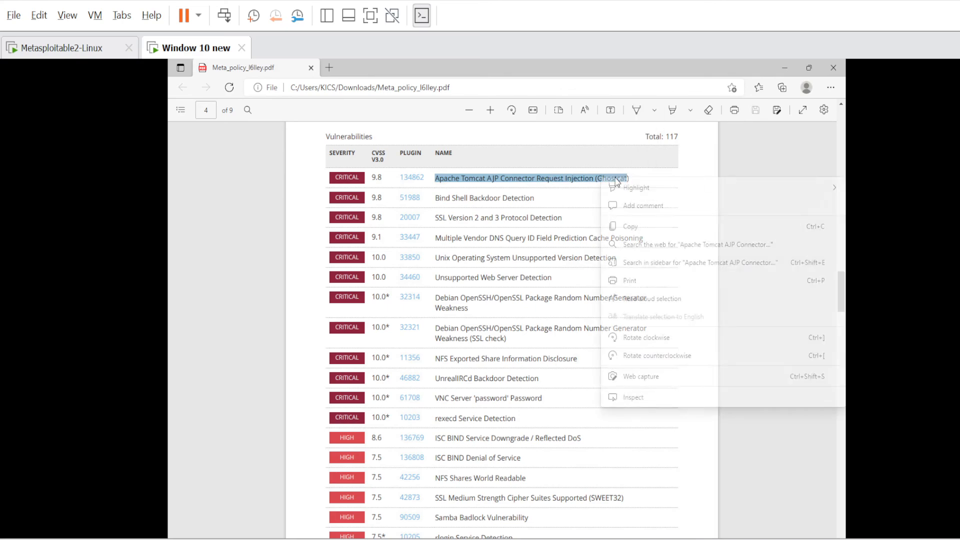
{"action": "left_click", "coordinate": [629, 228]}
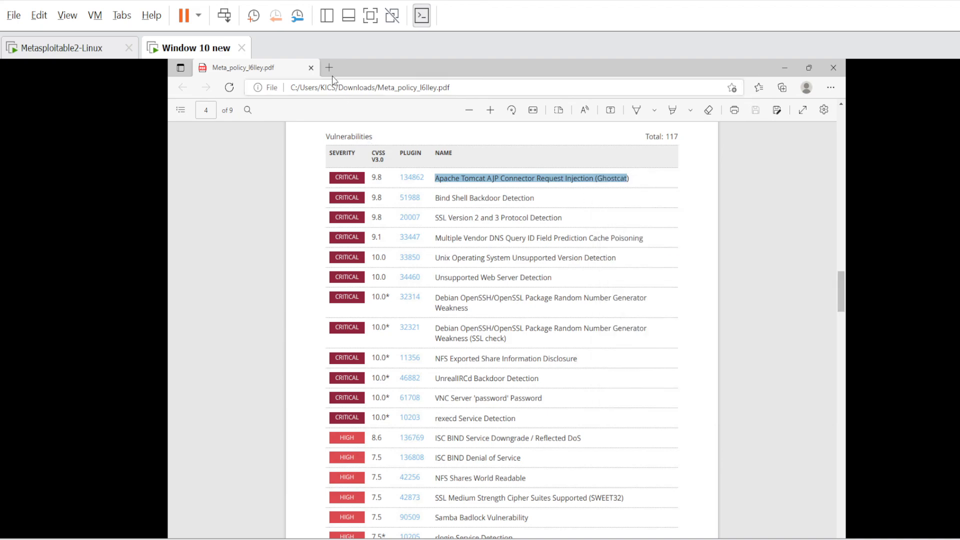
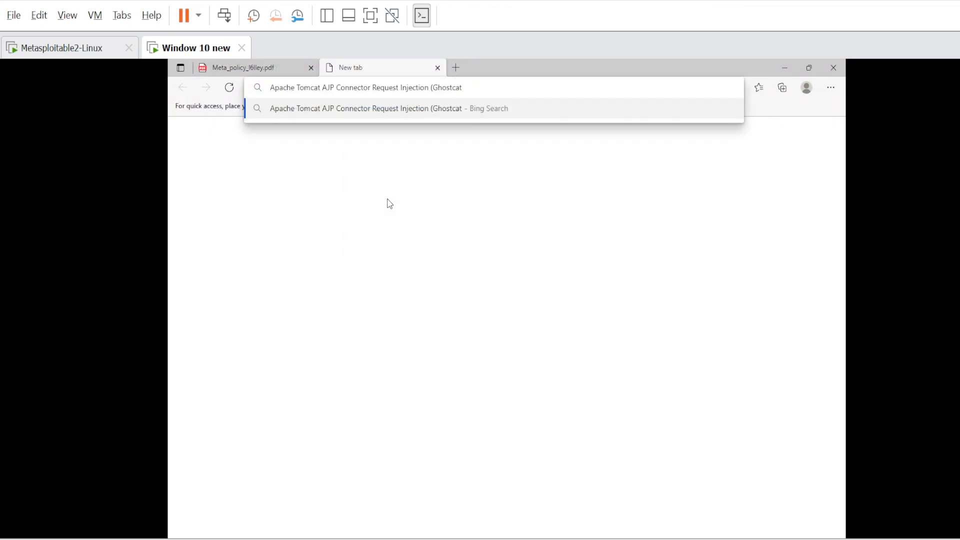
Search Bing for 'Apache Tomcat AJP Connector Request Injection (Ghostcat', skim results, return to the Meta_policy PDF.
{"action": "key", "text": "Return"}
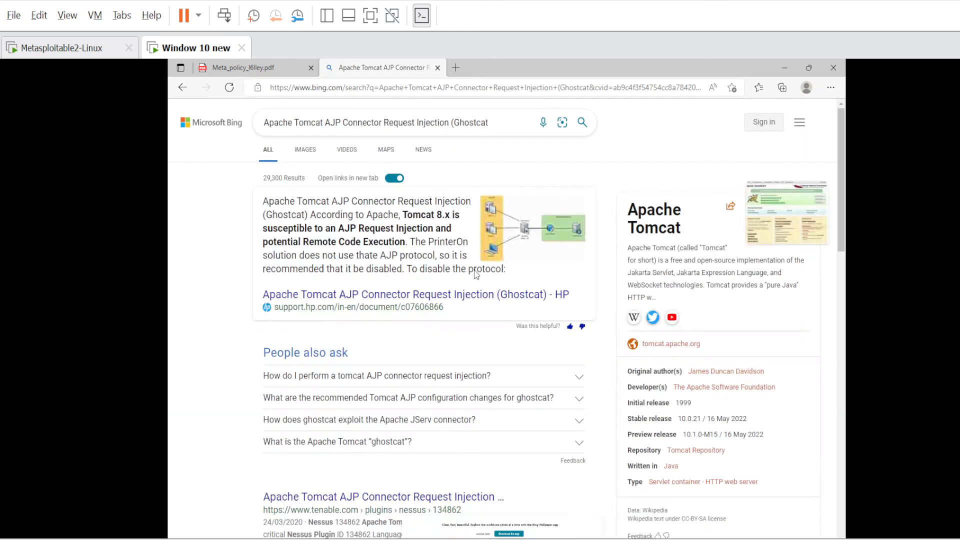
{"action": "scroll", "coordinate": [358, 409], "scroll_direction": "down", "scroll_amount": 4}
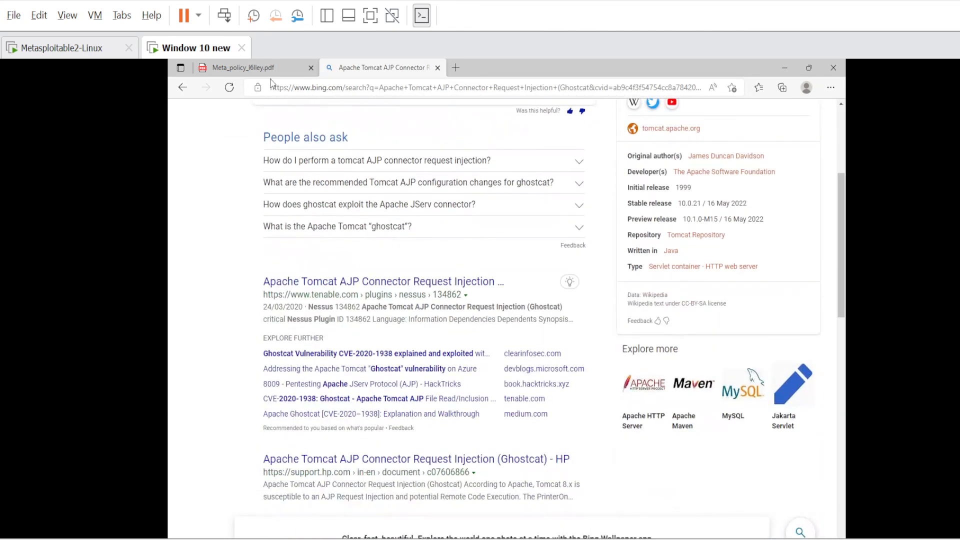
{"action": "left_click", "coordinate": [265, 67]}
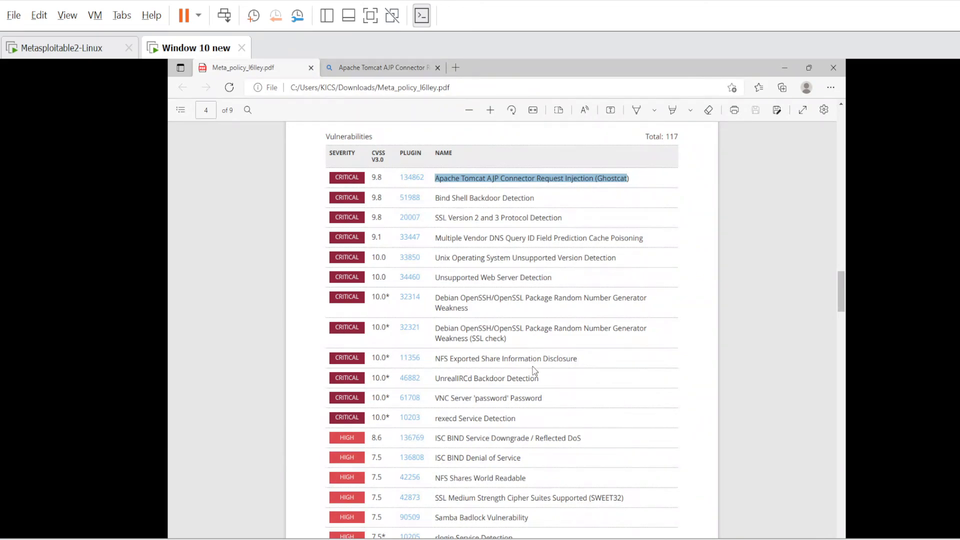
Scroll through the 9-page report to its last page, then back up to the cover page.
{"action": "scroll", "coordinate": [534, 371], "scroll_direction": "down", "scroll_amount": 20}
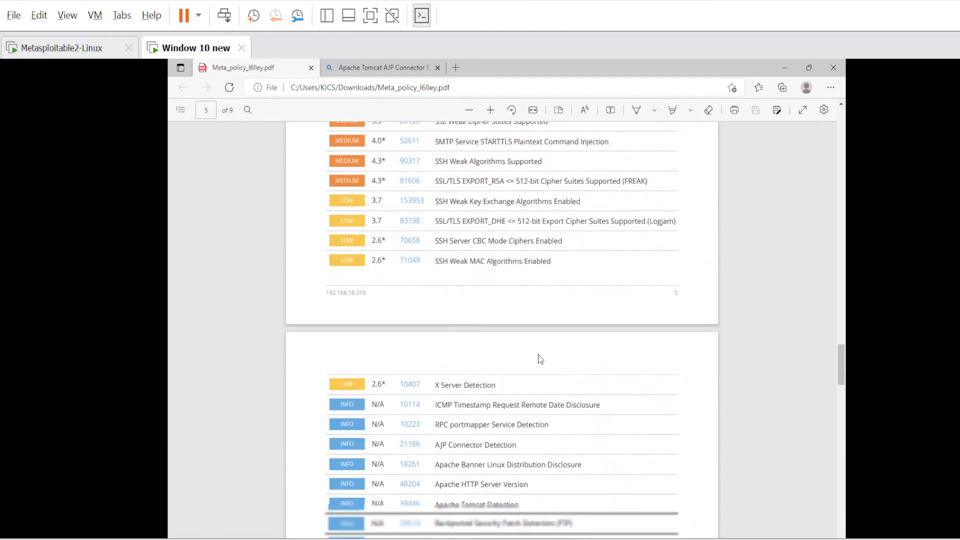
{"action": "scroll", "coordinate": [541, 359], "scroll_direction": "down", "scroll_amount": 20}
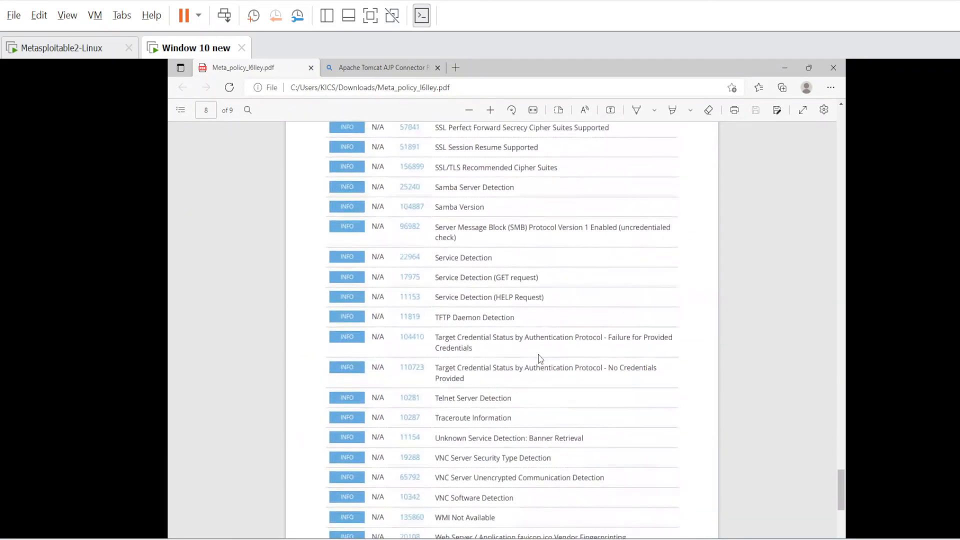
{"action": "scroll", "coordinate": [540, 359], "scroll_direction": "down", "scroll_amount": 10}
{"action": "scroll", "coordinate": [540, 359], "scroll_direction": "up", "scroll_amount": 20}
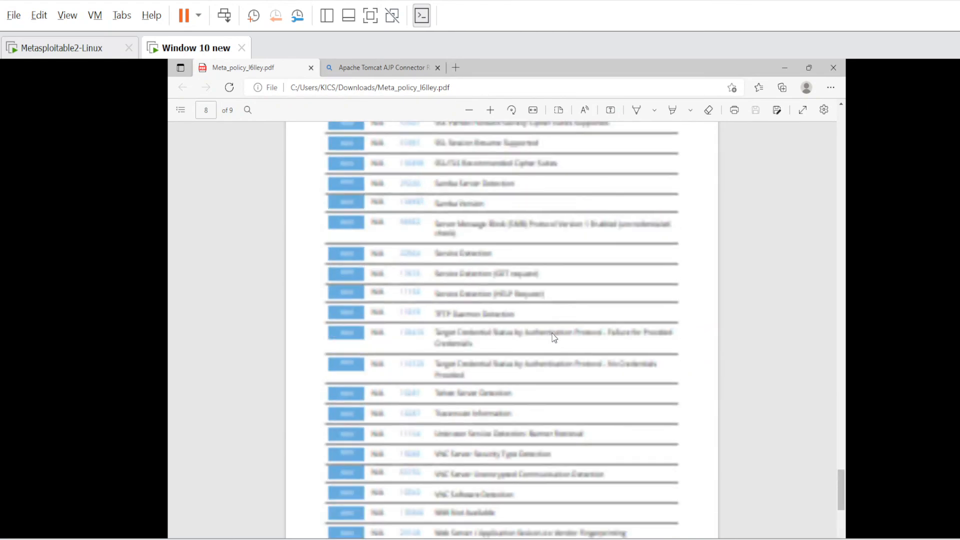
{"action": "scroll", "coordinate": [554, 338], "scroll_direction": "up", "scroll_amount": 20}
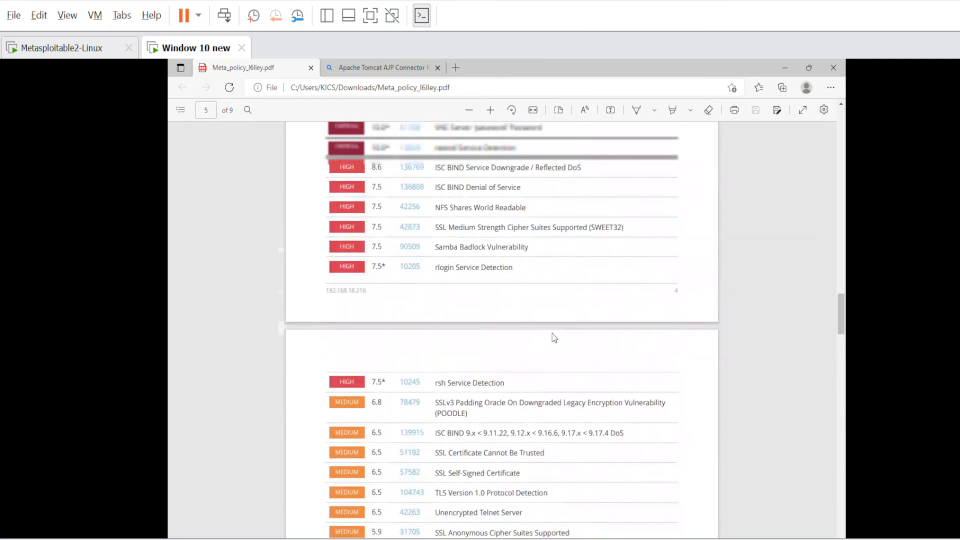
{"action": "scroll", "coordinate": [554, 338], "scroll_direction": "up", "scroll_amount": 10}
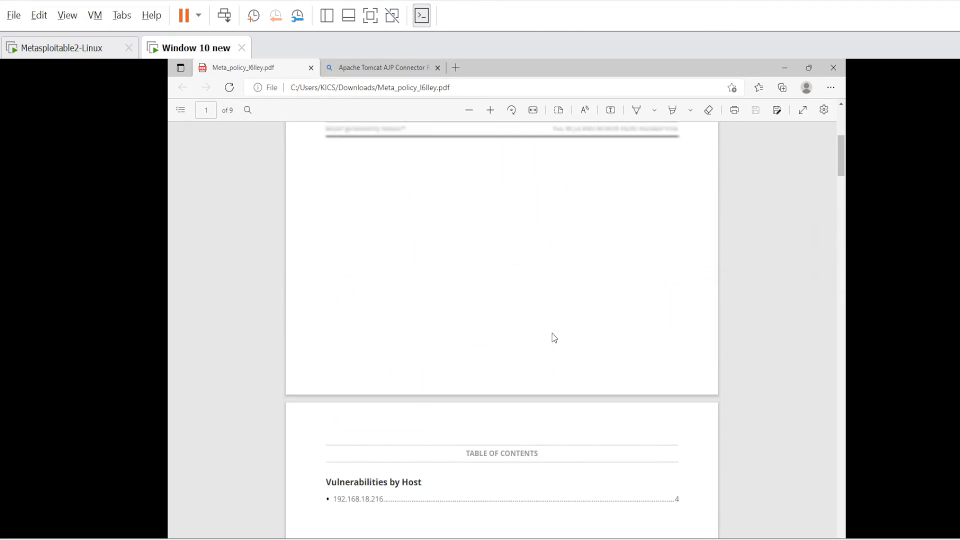